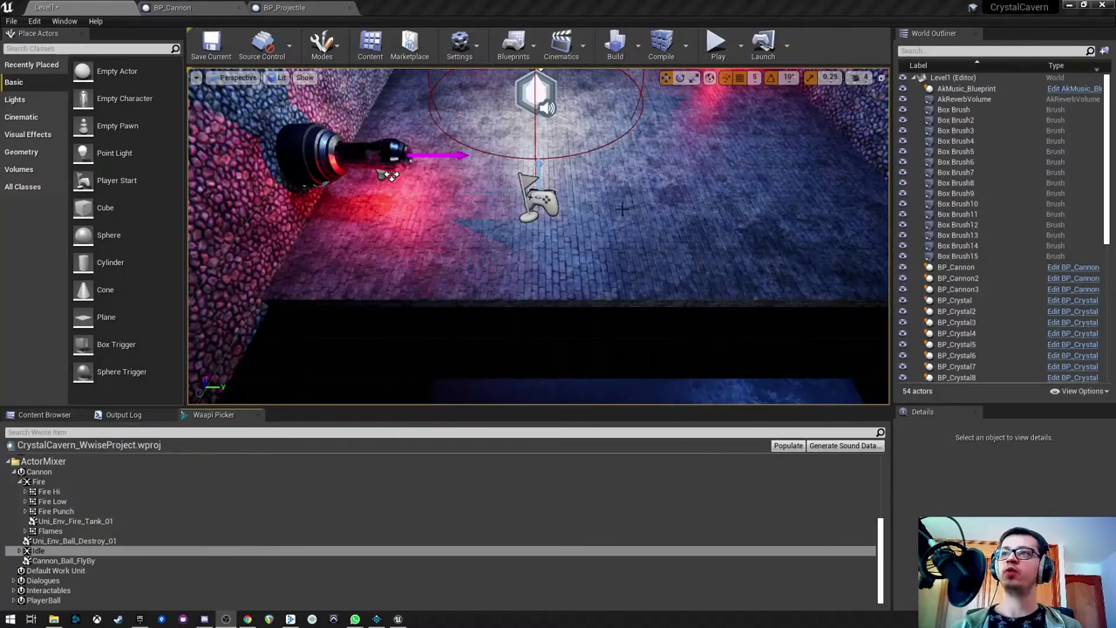
Step: Select the cannon in the level and examine the On Beat and Cannon Fire Rate logic in BP_Cannon's event graph
{"action": "left_click", "coordinate": [319, 157]}
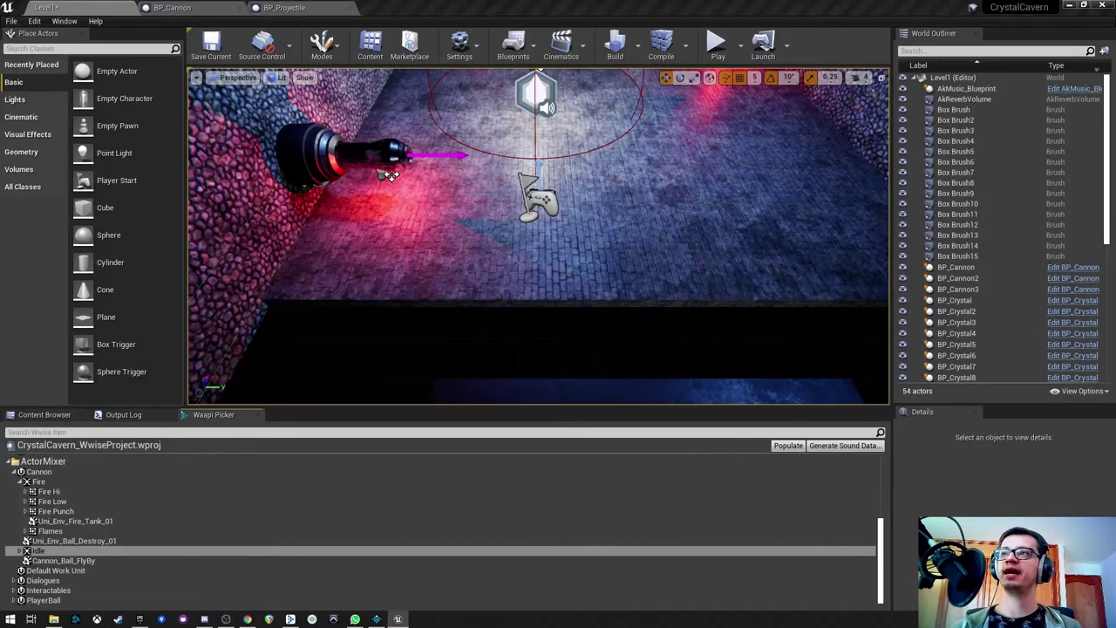
{"action": "left_click", "coordinate": [179, 11]}
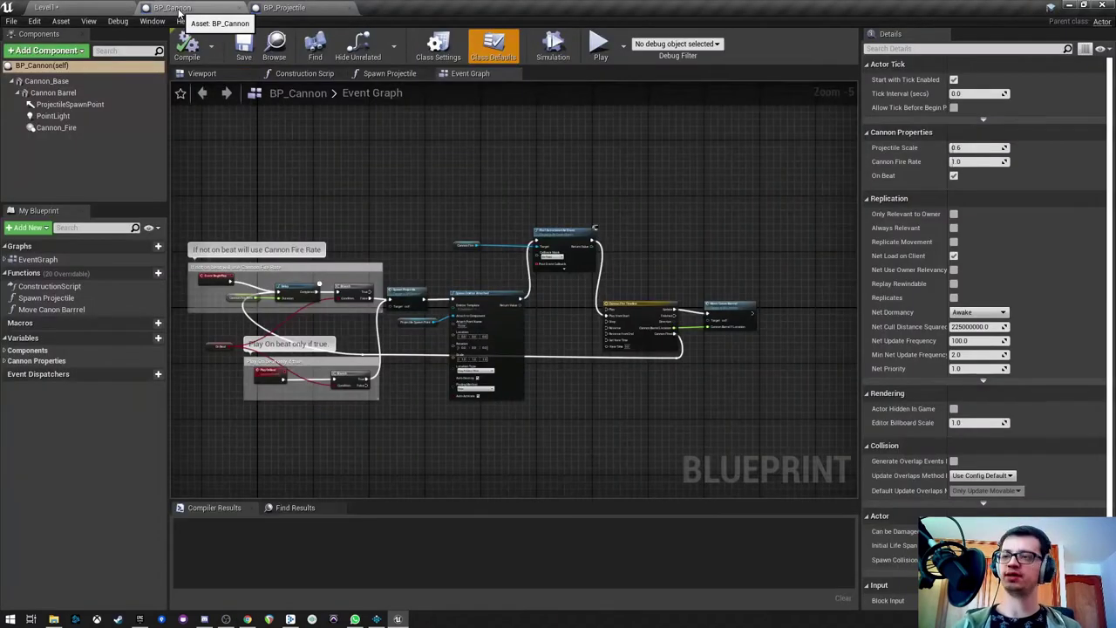
{"action": "scroll", "coordinate": [408, 417], "scroll_direction": "up", "scroll_amount": 4}
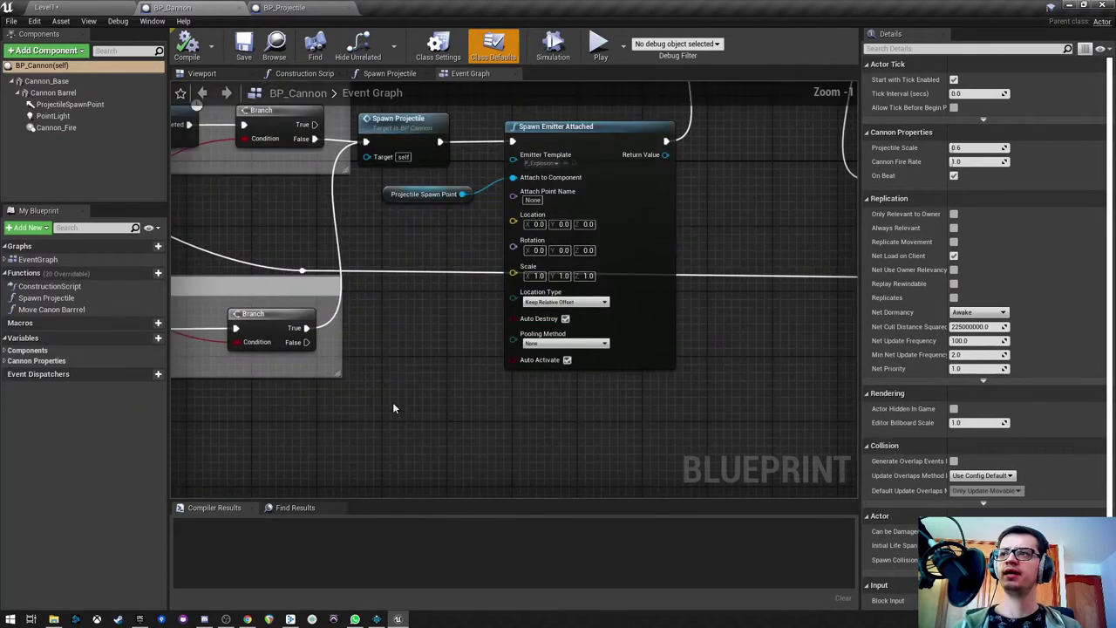
{"action": "left_click_drag", "start_coordinate": [386, 398], "coordinate": [592, 460]}
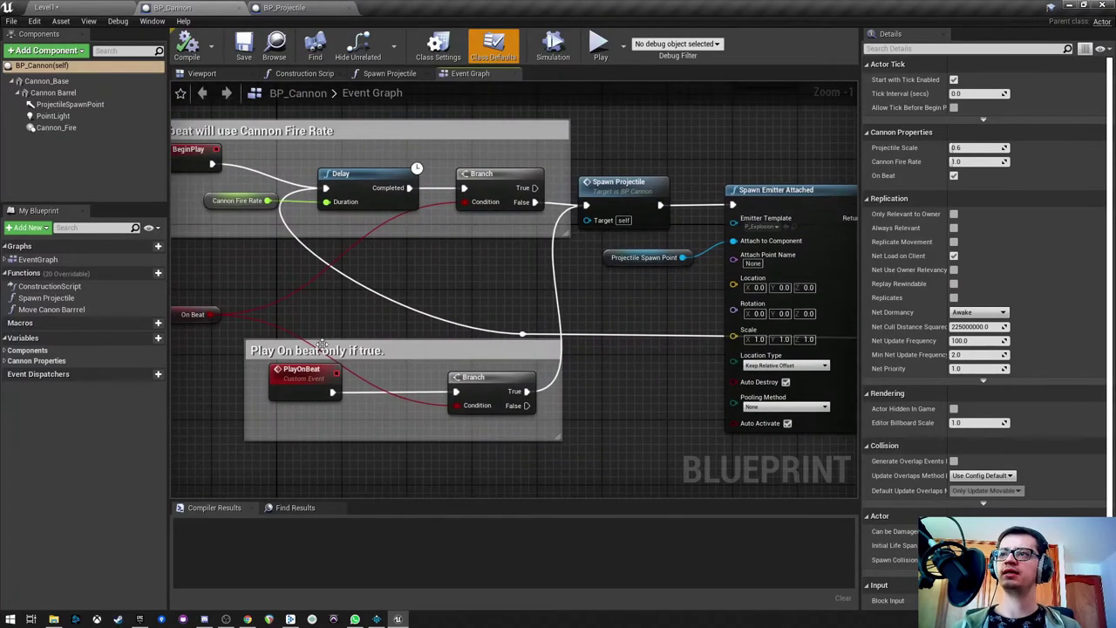
{"action": "scroll", "coordinate": [459, 259], "scroll_direction": "down", "scroll_amount": 1}
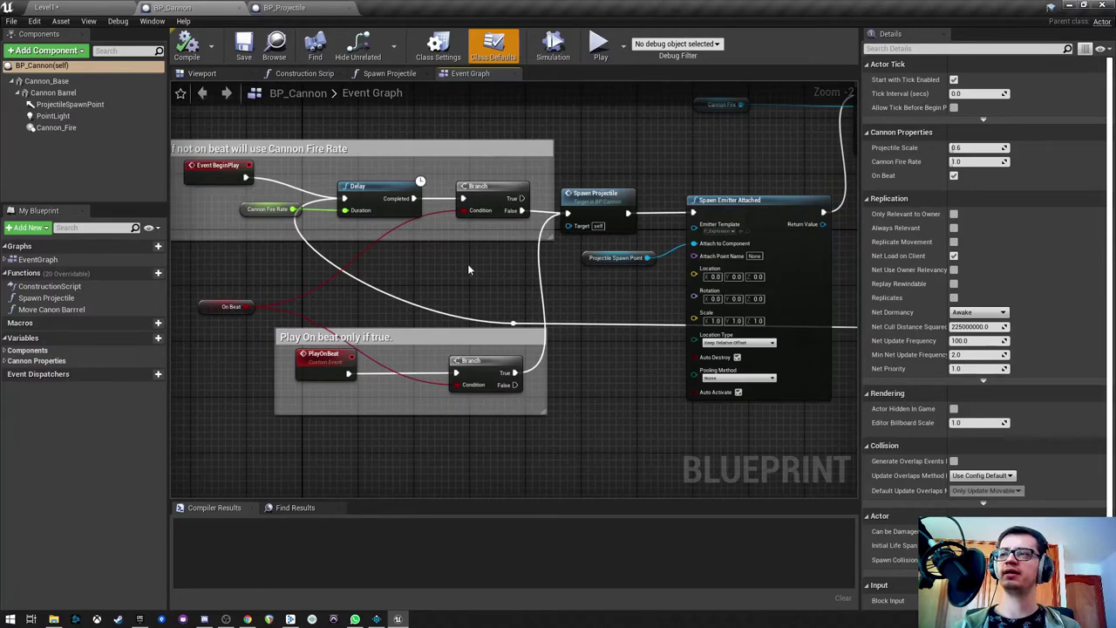
{"action": "left_click_drag", "start_coordinate": [478, 266], "coordinate": [355, 304]}
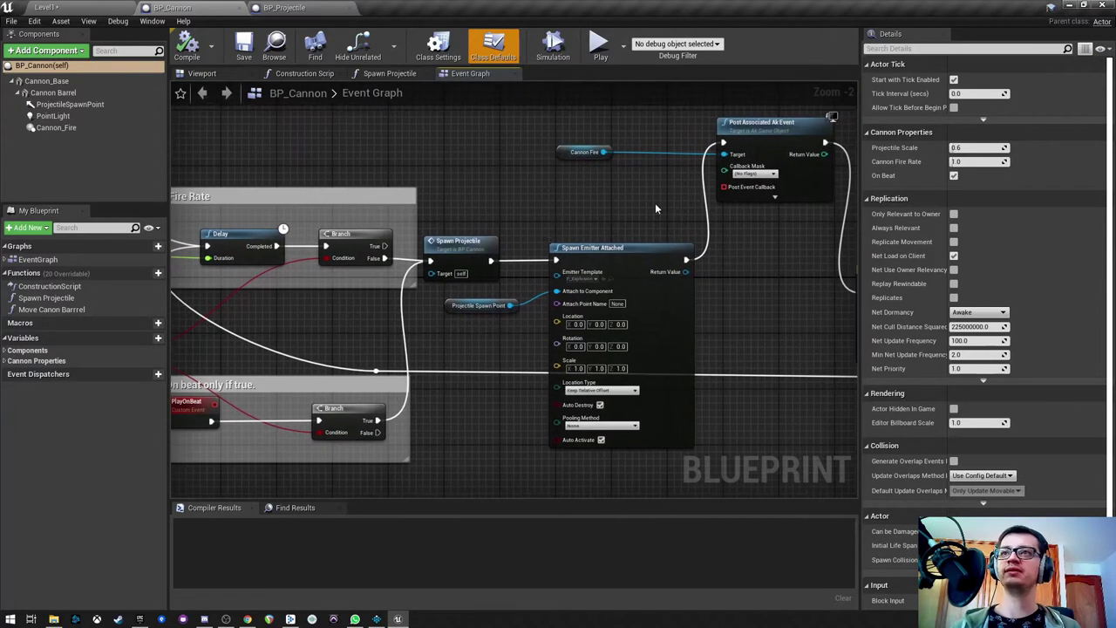
Step: Examine the Cannon Fire reference, its Post Associated Ak Event node and the settings of the Cannon_Fire component
{"action": "left_click_drag", "start_coordinate": [656, 204], "coordinate": [496, 208]}
{"action": "scroll", "coordinate": [589, 177], "scroll_direction": "up", "scroll_amount": 1}
{"action": "left_click_drag", "start_coordinate": [628, 258], "coordinate": [594, 291]}
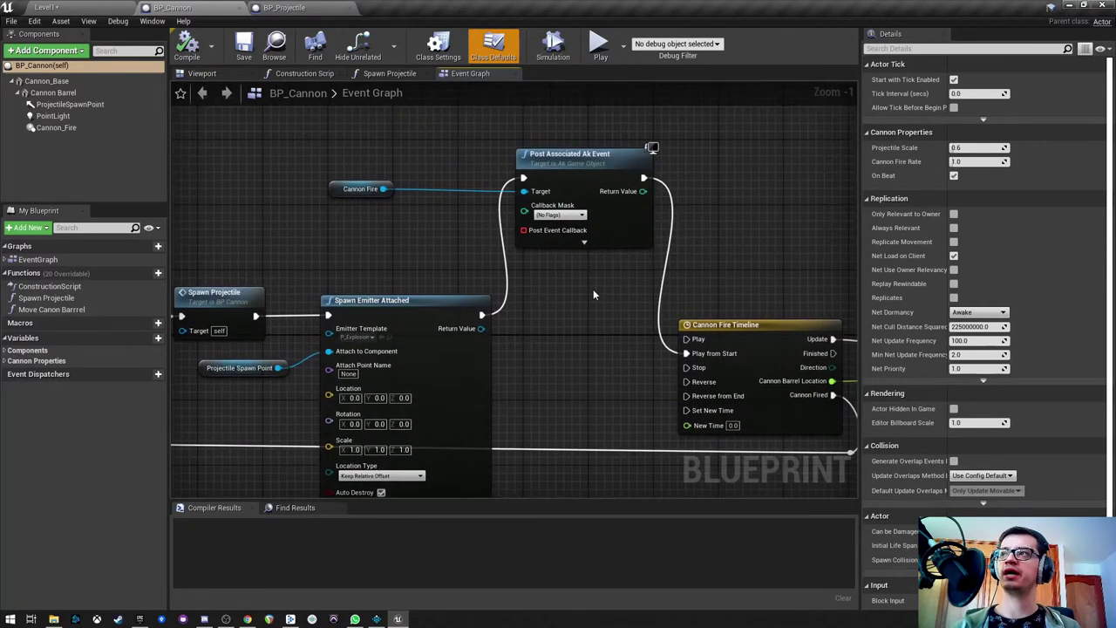
{"action": "left_click", "coordinate": [365, 182]}
{"action": "left_click", "coordinate": [594, 223]}
{"action": "left_click", "coordinate": [428, 242]}
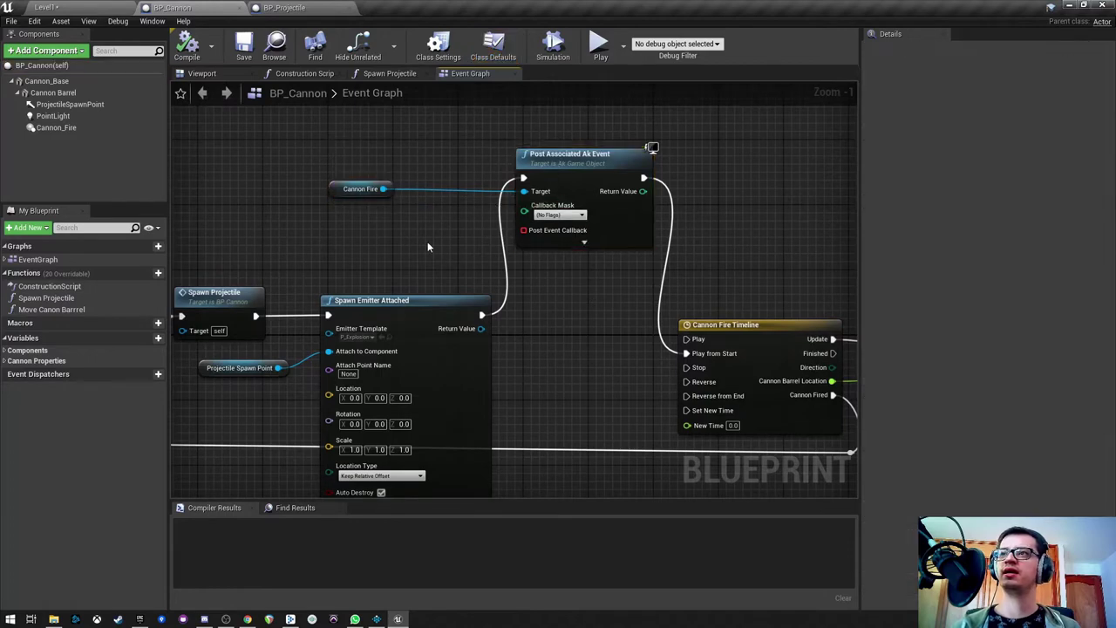
{"action": "left_click", "coordinate": [56, 127]}
Step: Return to Level1, expand the WwiseAudio content folder and briefly view the matching Wwise project
{"action": "left_click", "coordinate": [46, 7]}
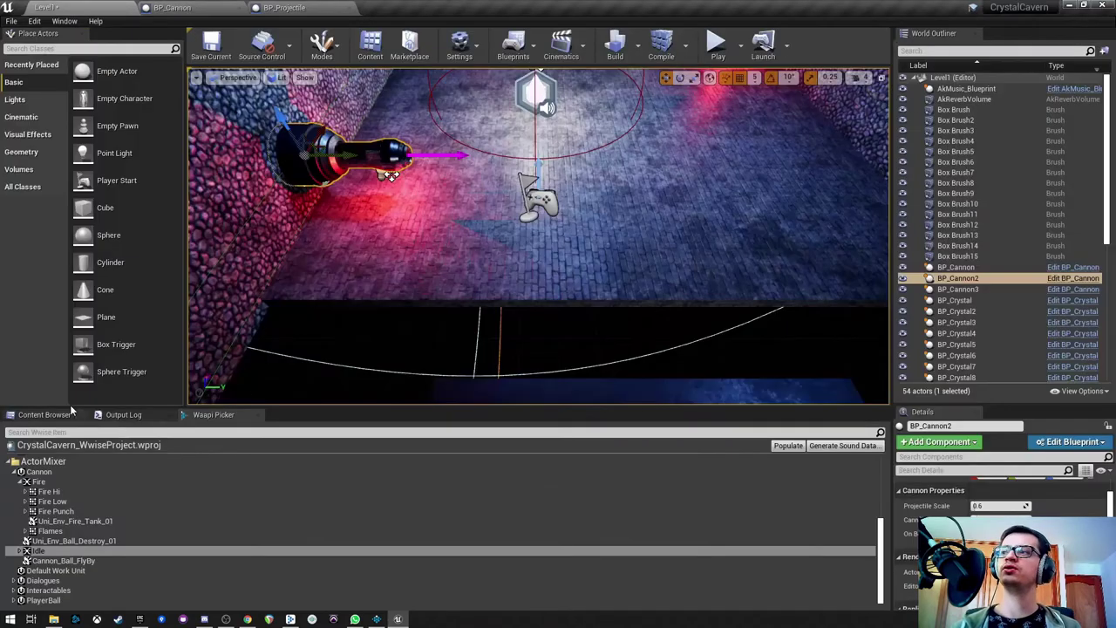
{"action": "left_click", "coordinate": [53, 414]}
{"action": "scroll", "coordinate": [216, 558], "scroll_direction": "down", "scroll_amount": 1}
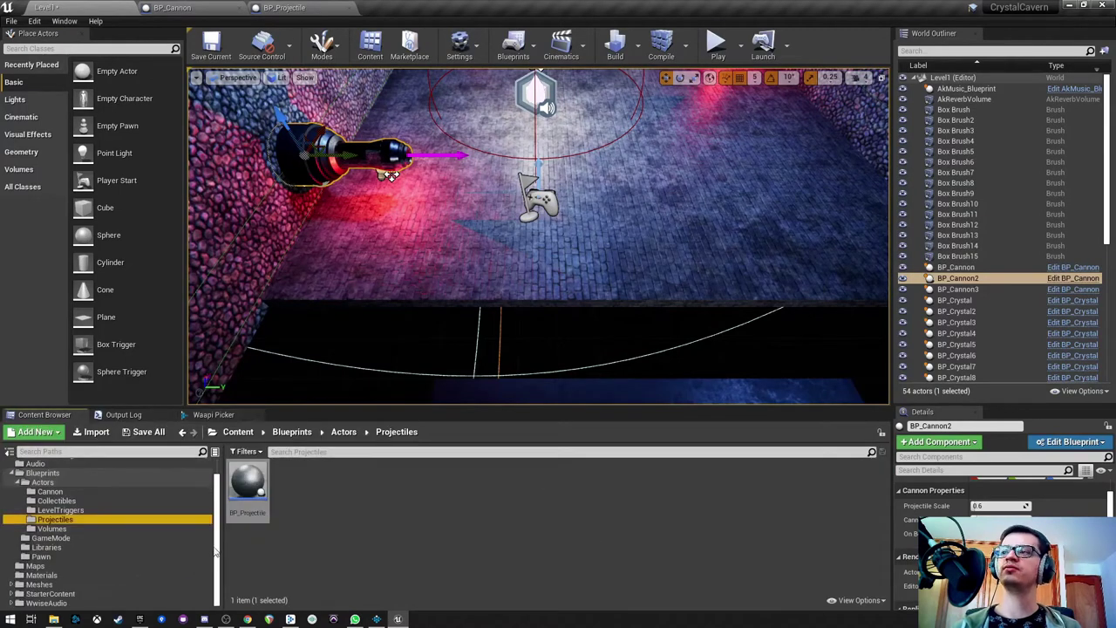
{"action": "left_click", "coordinate": [11, 603]}
{"action": "scroll", "coordinate": [63, 569], "scroll_direction": "down", "scroll_amount": 2}
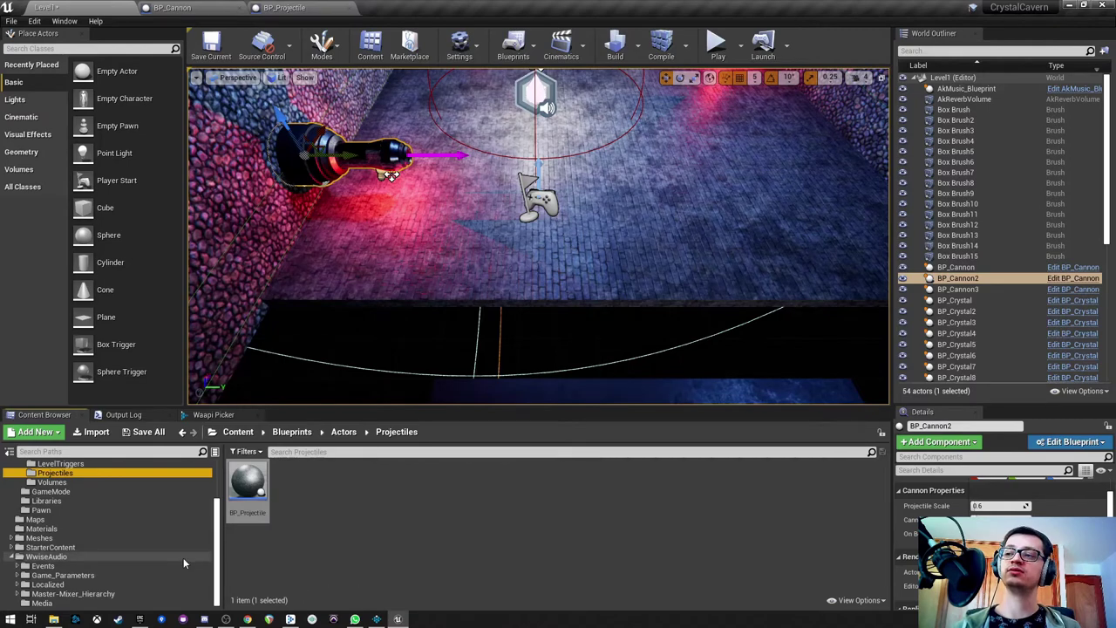
{"action": "left_click", "coordinate": [377, 619]}
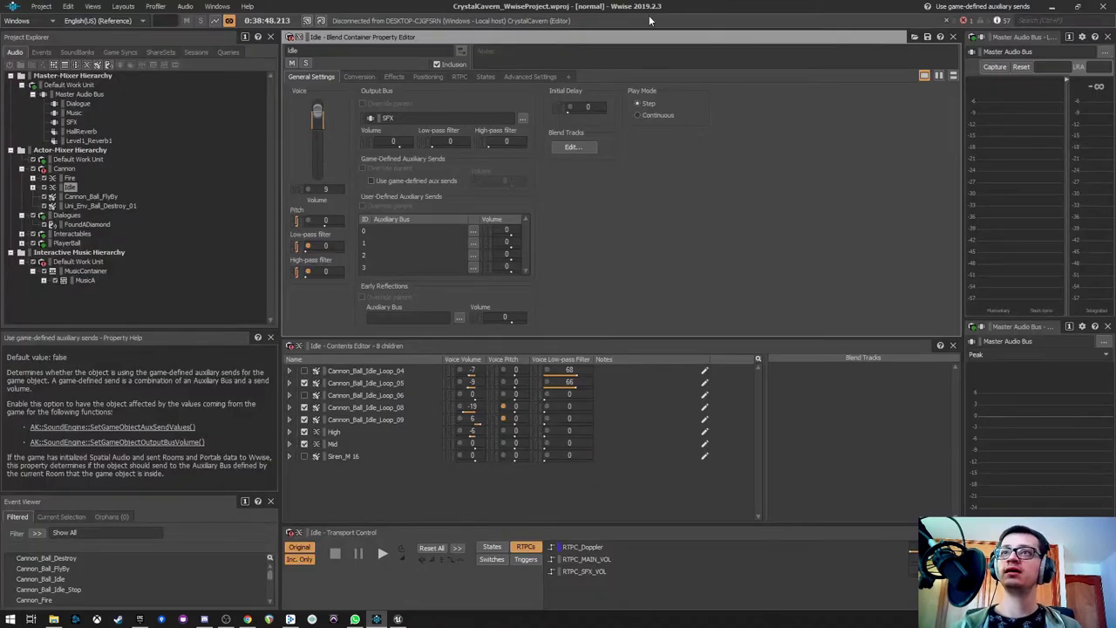
{"action": "left_click", "coordinate": [1053, 10]}
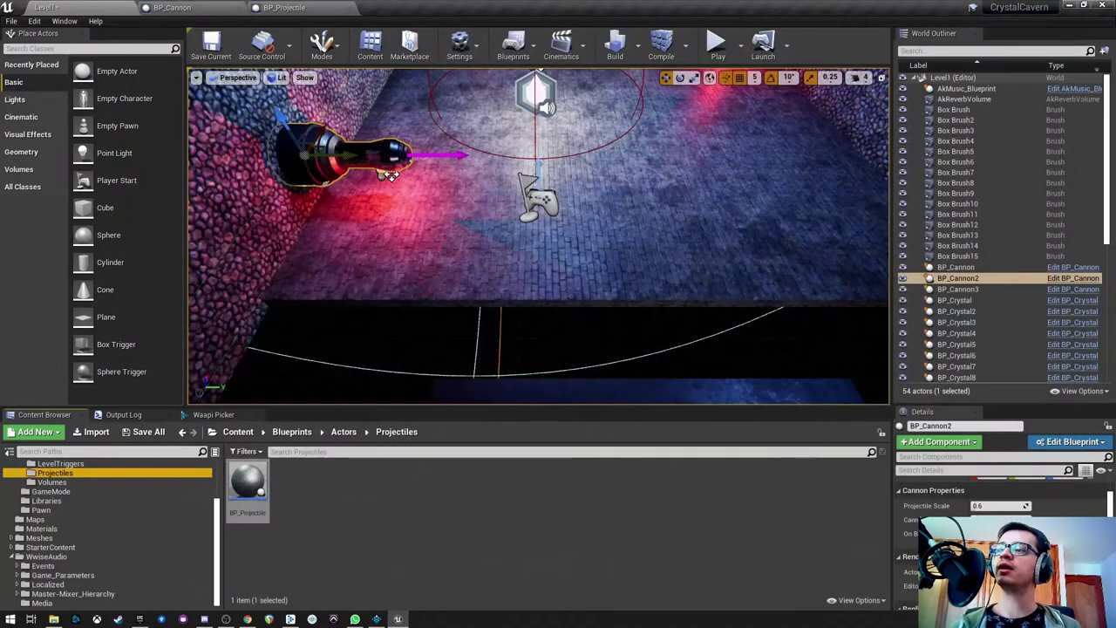
Step: Browse the Wwise event assets under Default_Work_Unit, including Interactables and Enemies, and select the Cannon_Fire event
{"action": "left_click", "coordinate": [73, 569]}
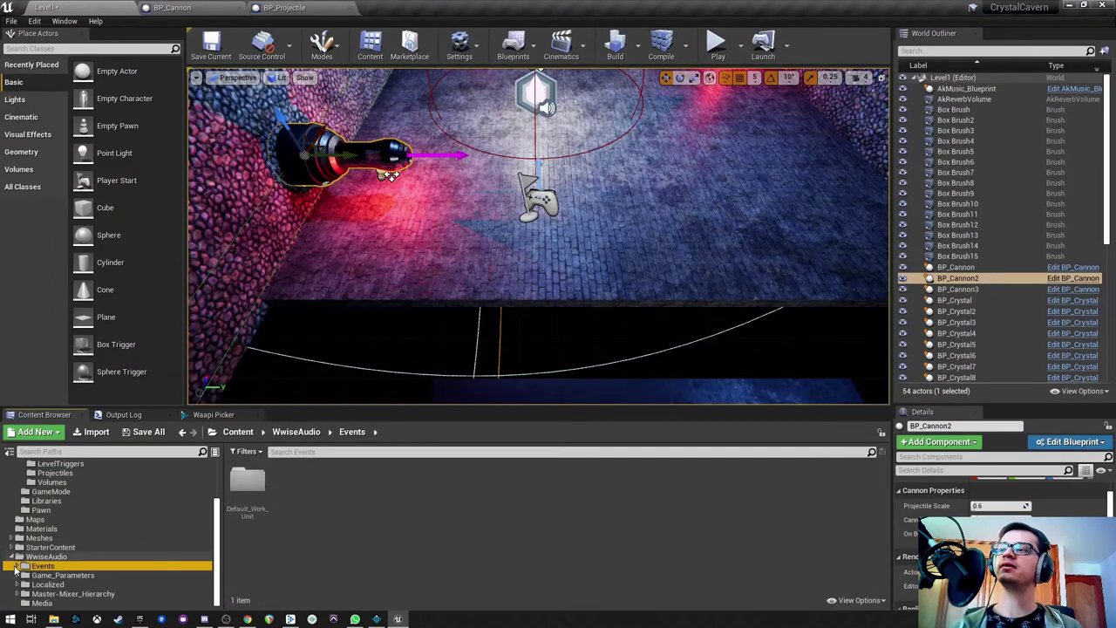
{"action": "left_click", "coordinate": [19, 567]}
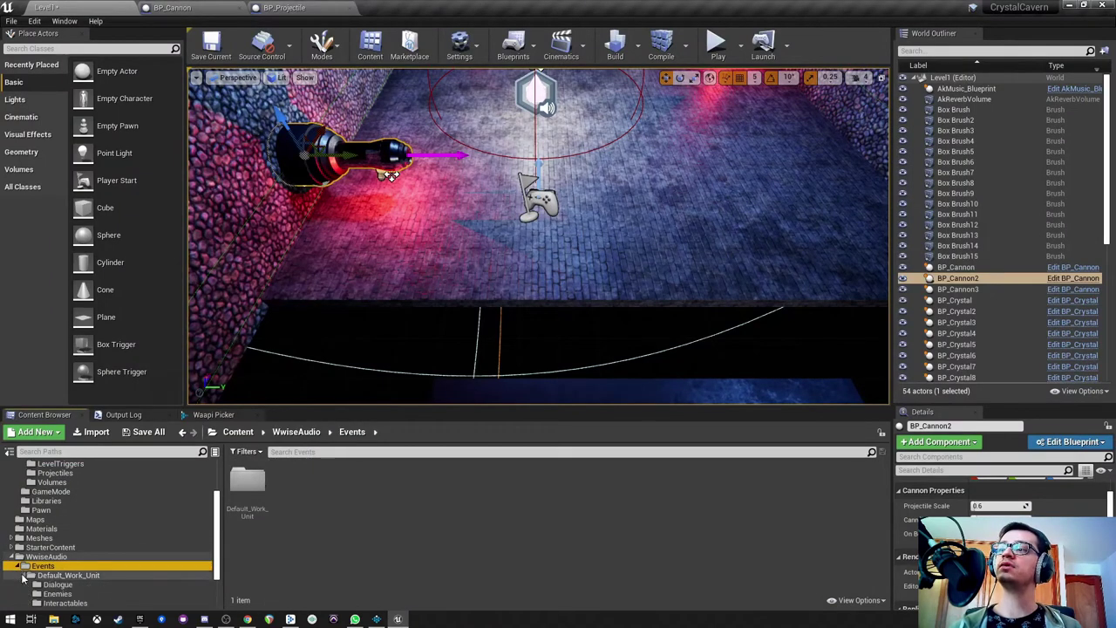
{"action": "left_click", "coordinate": [25, 575]}
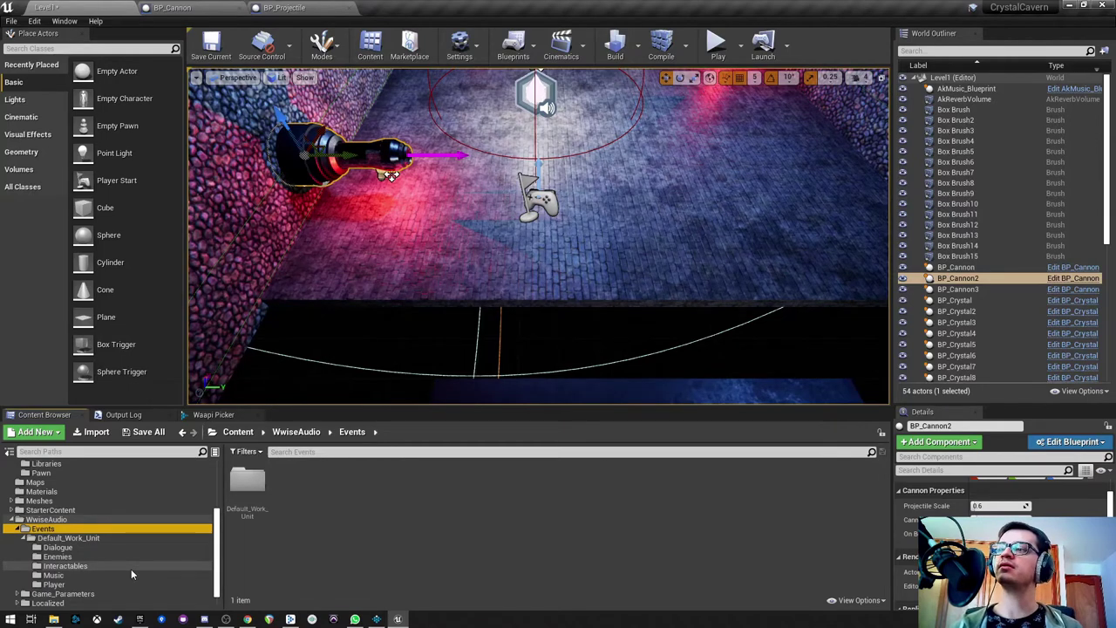
{"action": "left_click", "coordinate": [66, 567]}
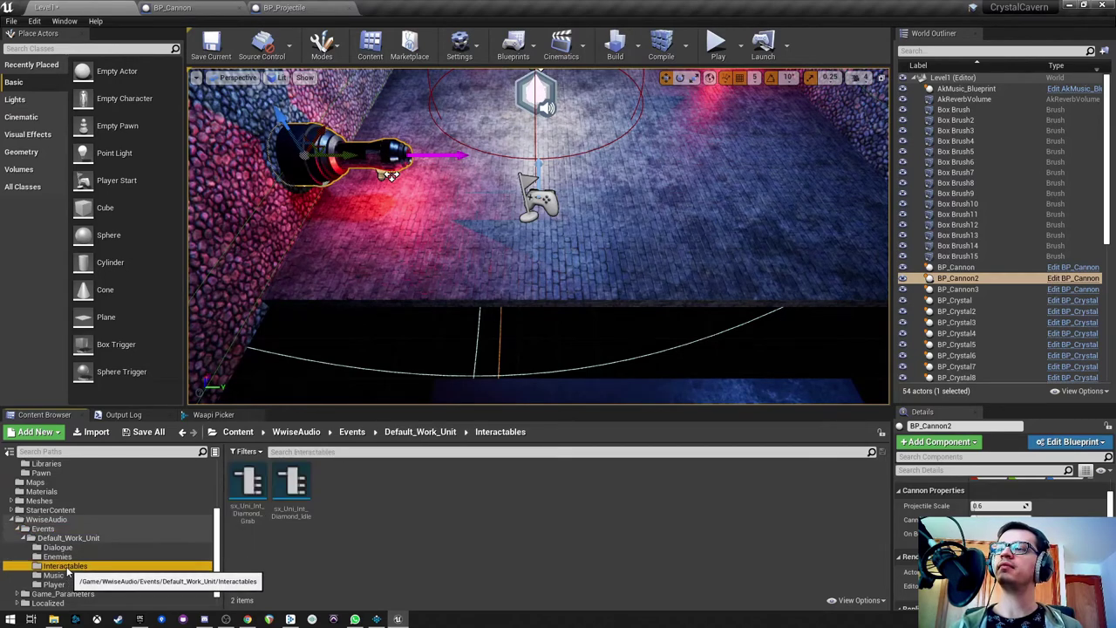
{"action": "left_click", "coordinate": [59, 556]}
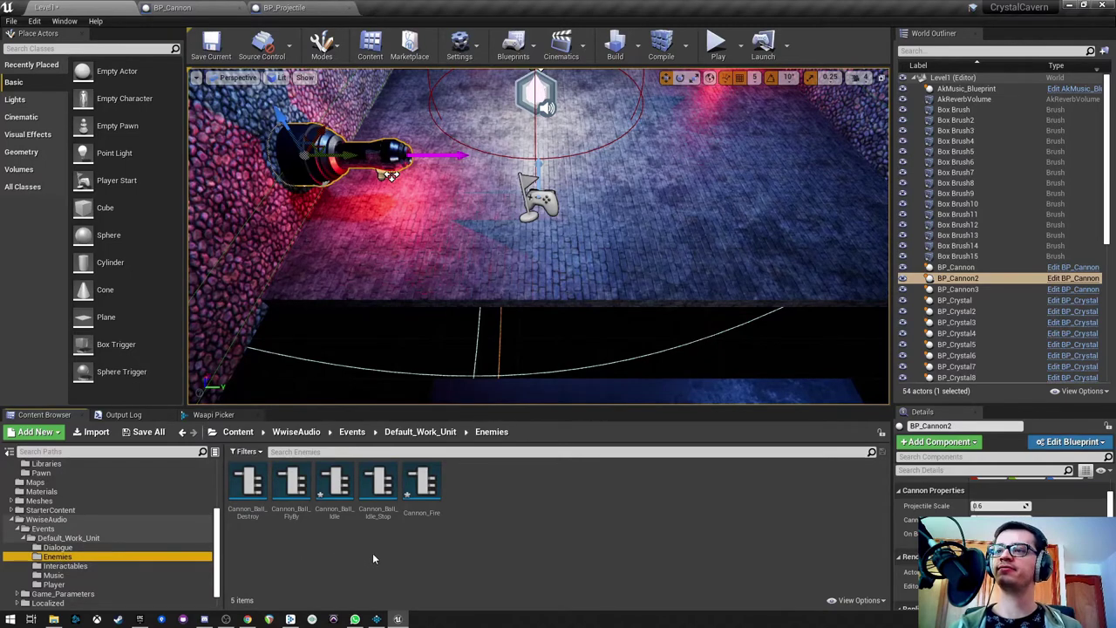
{"action": "left_click", "coordinate": [430, 489]}
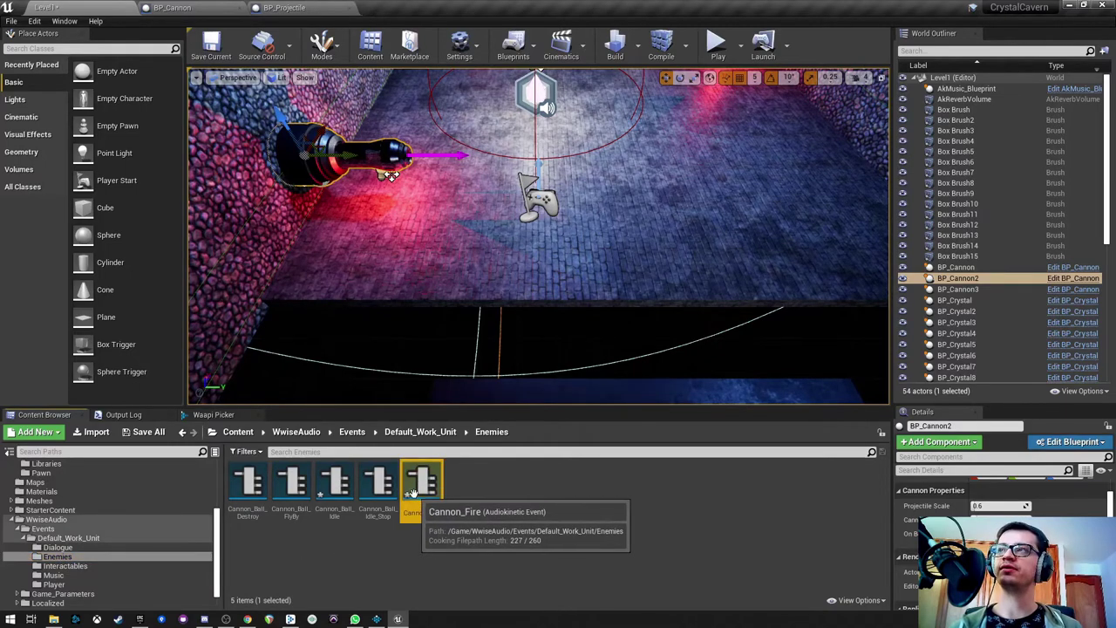
Step: Return to the BP_Cannon blueprint and search for the Ak components that can be added to it
{"action": "left_click", "coordinate": [174, 7]}
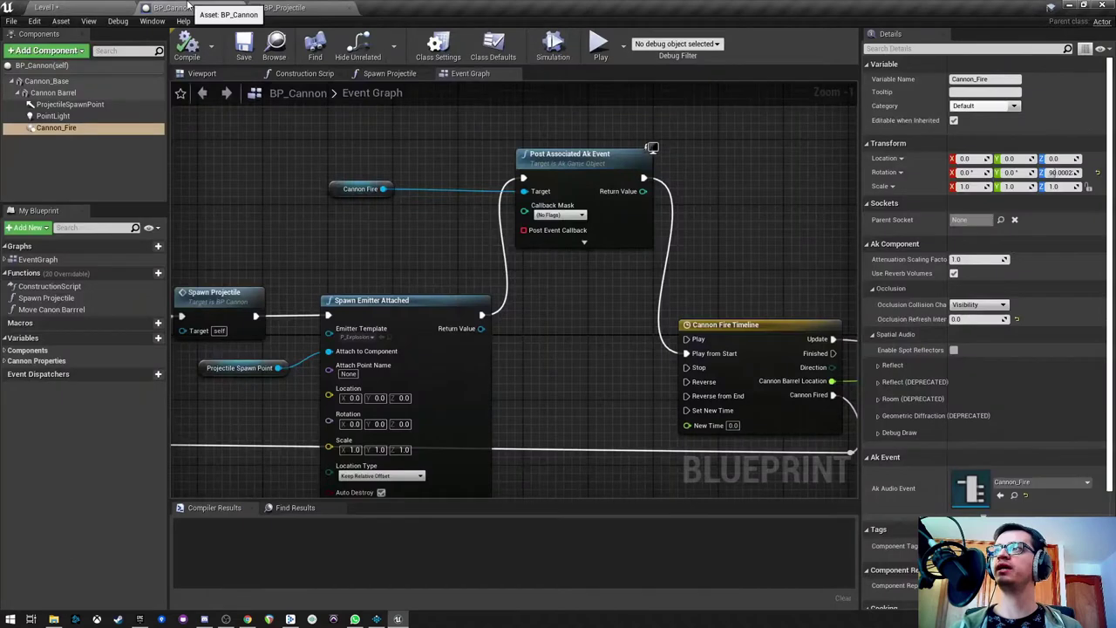
{"action": "left_click", "coordinate": [79, 51]}
{"action": "type", "text": "ak"}
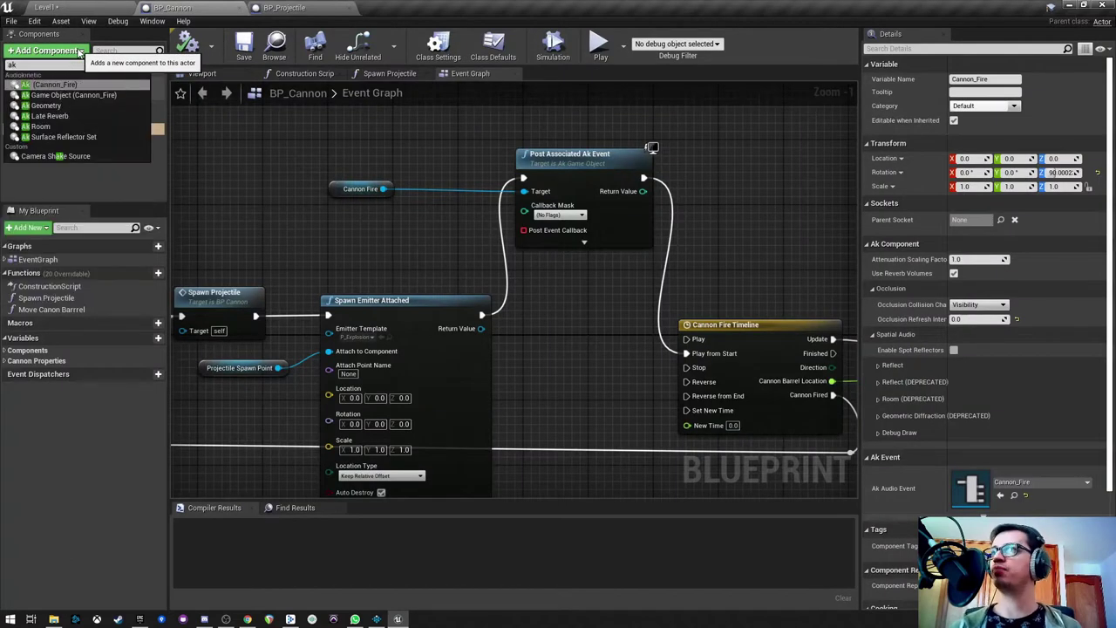
{"action": "left_click_drag", "start_coordinate": [437, 231], "coordinate": [333, 228]}
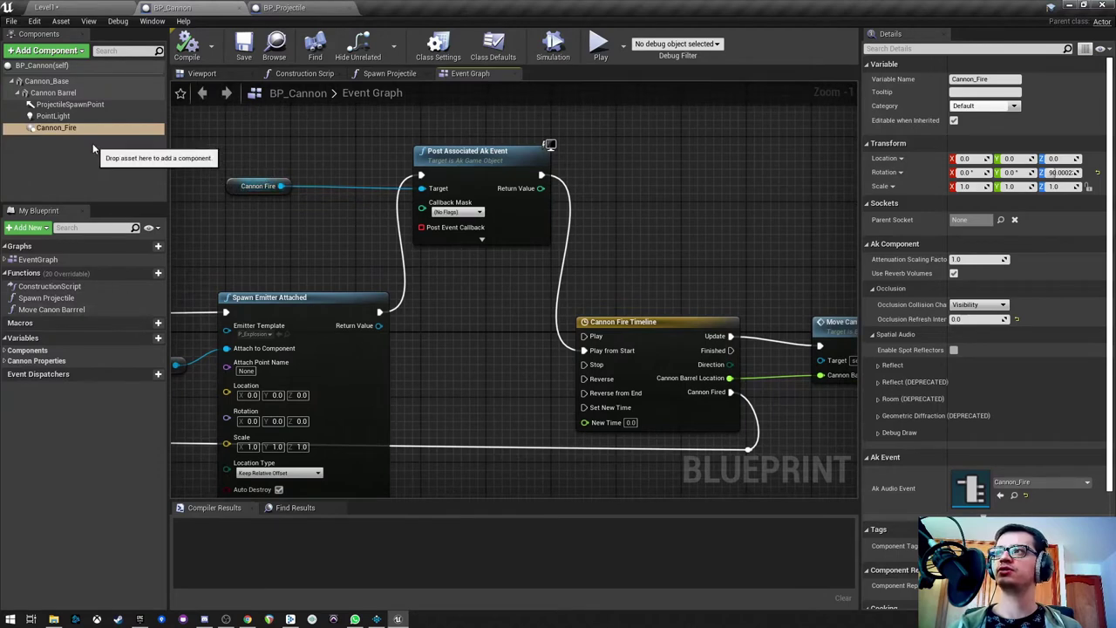
Step: Try placing a second Cannon_Fire reference in the event graph and searching its actions for post nodes
{"action": "left_click_drag", "start_coordinate": [94, 148], "coordinate": [353, 162]}
{"action": "type", "text": "post"}
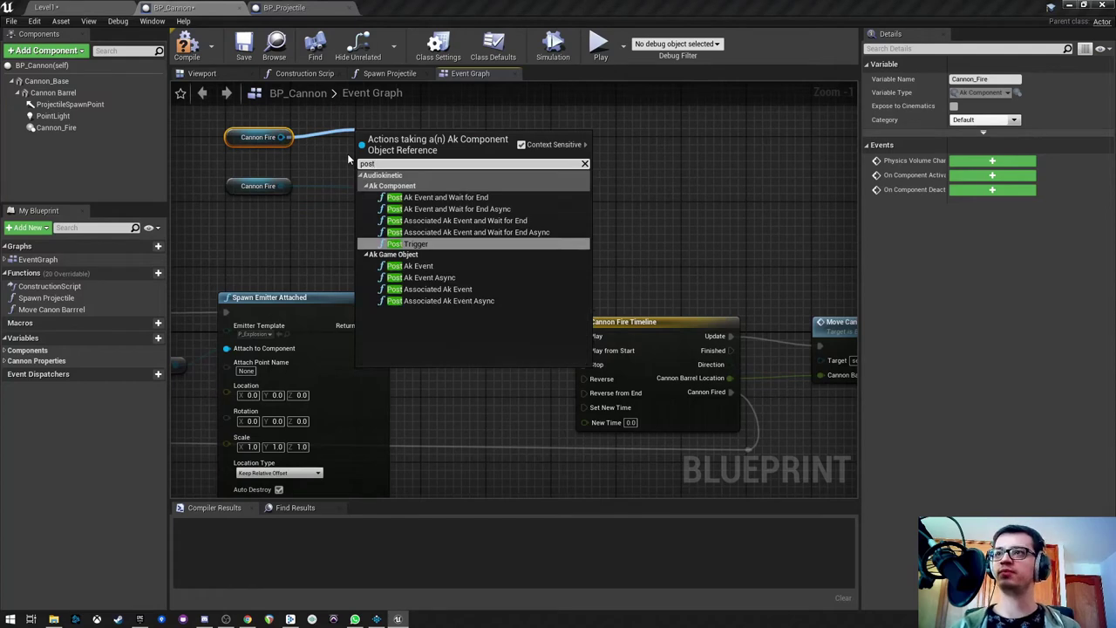
{"action": "left_click", "coordinate": [296, 252]}
{"action": "left_click", "coordinate": [253, 135]}
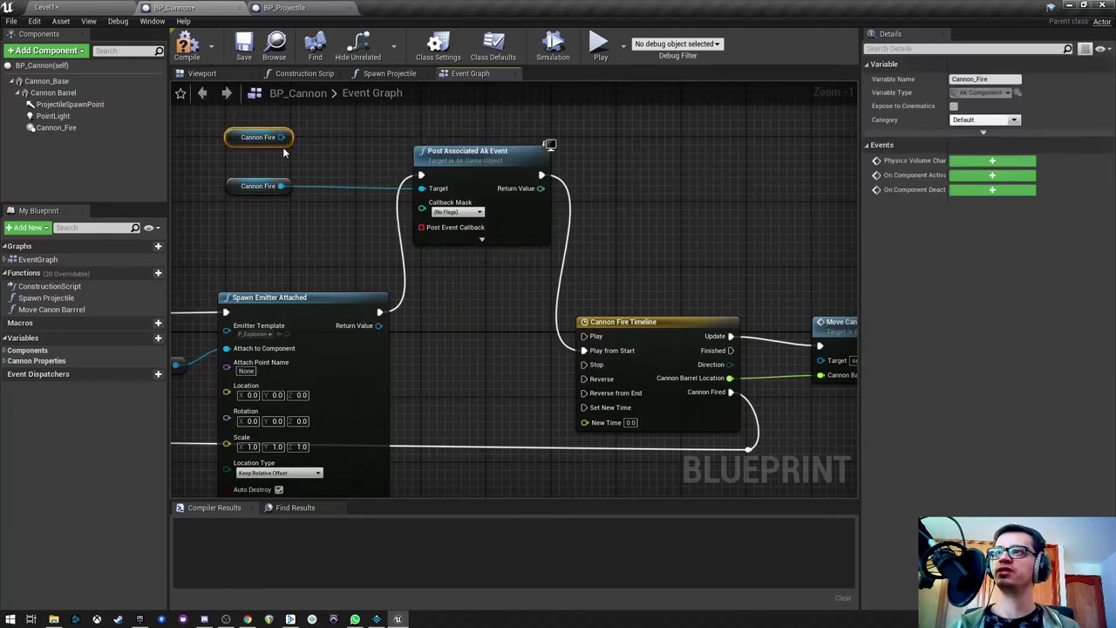
{"action": "key", "text": "Delete"}
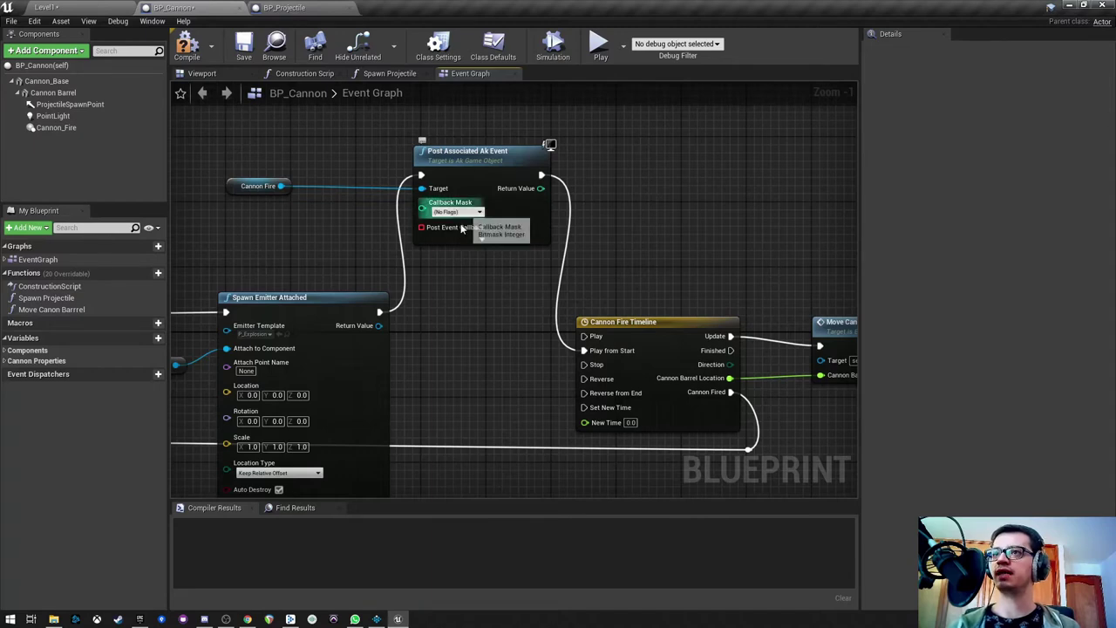
Step: Review the complete cannon event graph, and compile and save the BP_Cannon blueprint
{"action": "scroll", "coordinate": [488, 261], "scroll_direction": "down", "scroll_amount": 1}
{"action": "scroll", "coordinate": [546, 281], "scroll_direction": "down", "scroll_amount": 1}
{"action": "left_click_drag", "start_coordinate": [508, 339], "coordinate": [620, 275]}
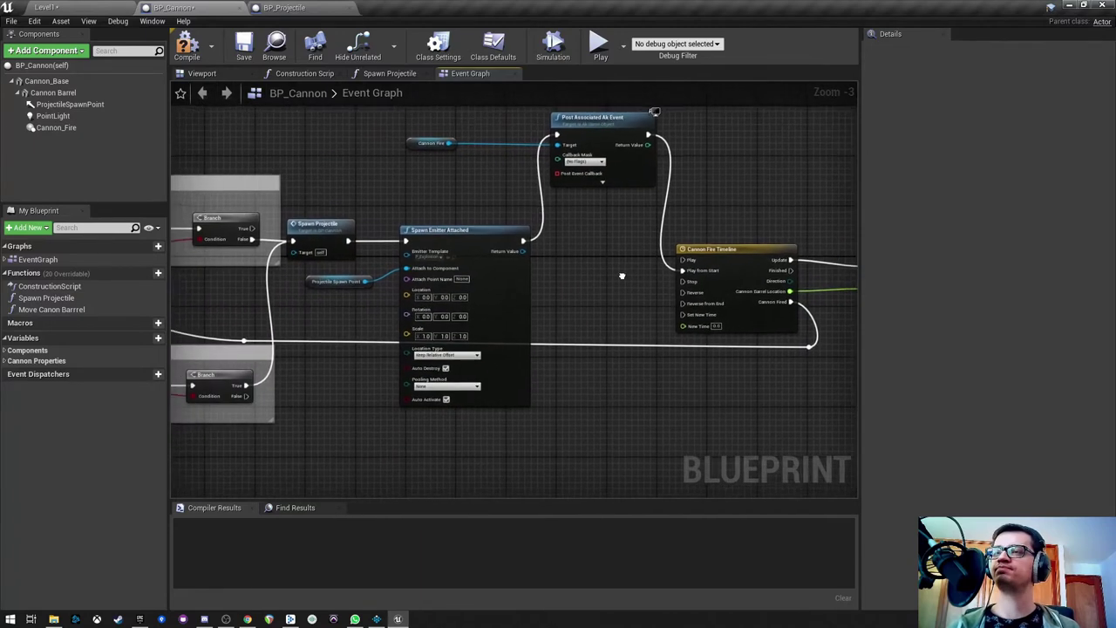
{"action": "scroll", "coordinate": [620, 275], "scroll_direction": "down", "scroll_amount": 1}
{"action": "scroll", "coordinate": [567, 257], "scroll_direction": "down", "scroll_amount": 1}
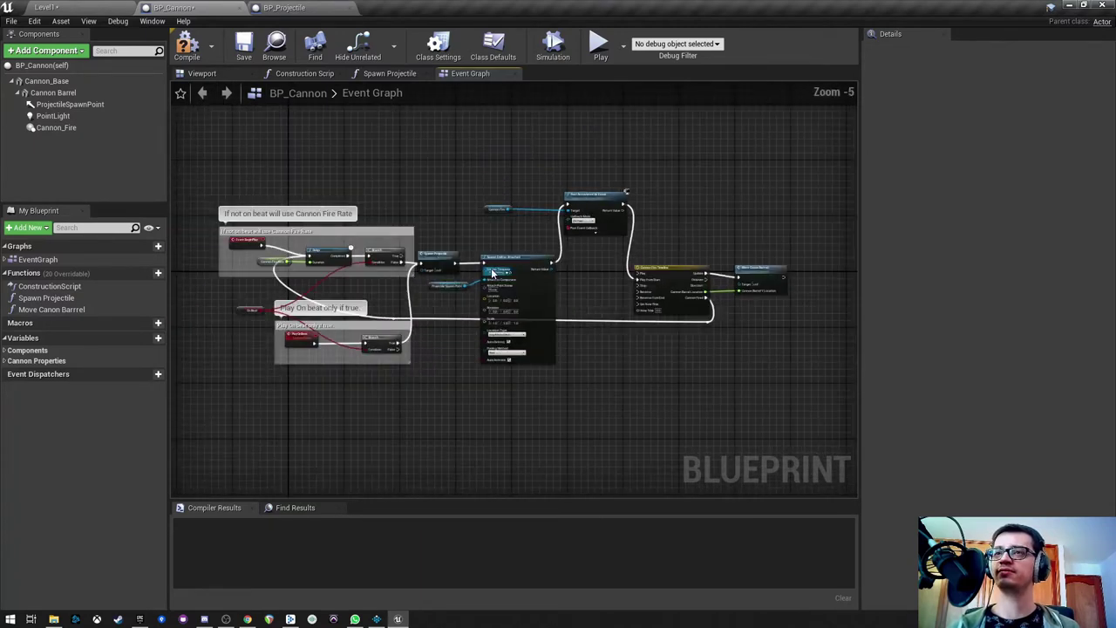
{"action": "left_click", "coordinate": [245, 46]}
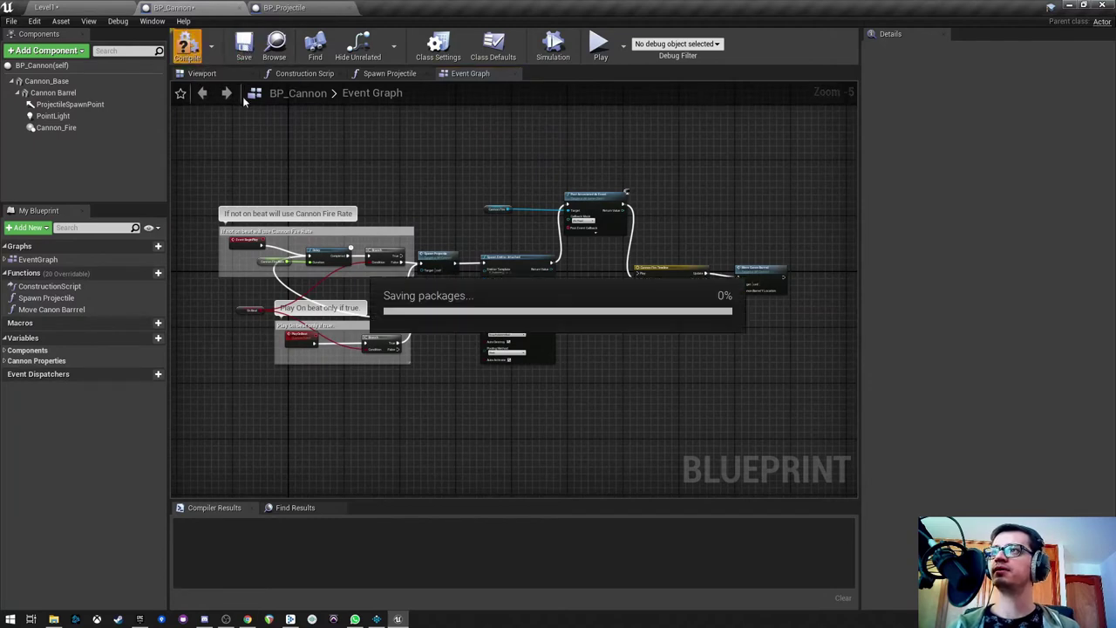
Step: Open the BP_Projectile blueprint and examine its Doppler Effect section and Event BeginPlay chain
{"action": "left_click", "coordinate": [288, 8]}
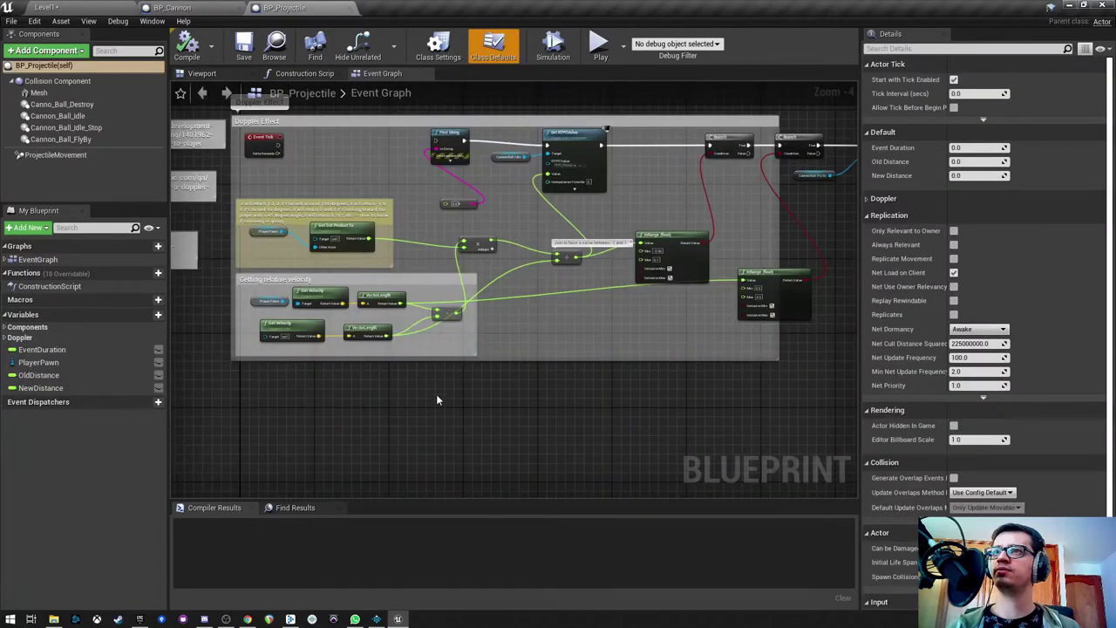
{"action": "left_click_drag", "start_coordinate": [438, 386], "coordinate": [409, 441]}
{"action": "scroll", "coordinate": [430, 408], "scroll_direction": "down", "scroll_amount": 1}
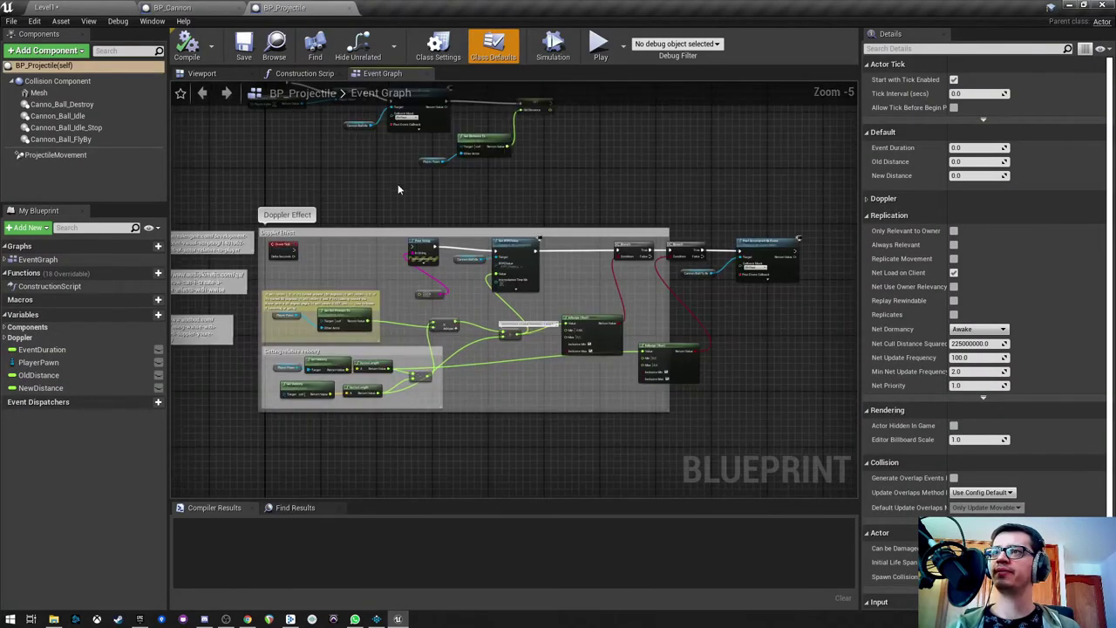
{"action": "left_click_drag", "start_coordinate": [399, 187], "coordinate": [397, 287]}
{"action": "scroll", "coordinate": [306, 227], "scroll_direction": "up", "scroll_amount": 2}
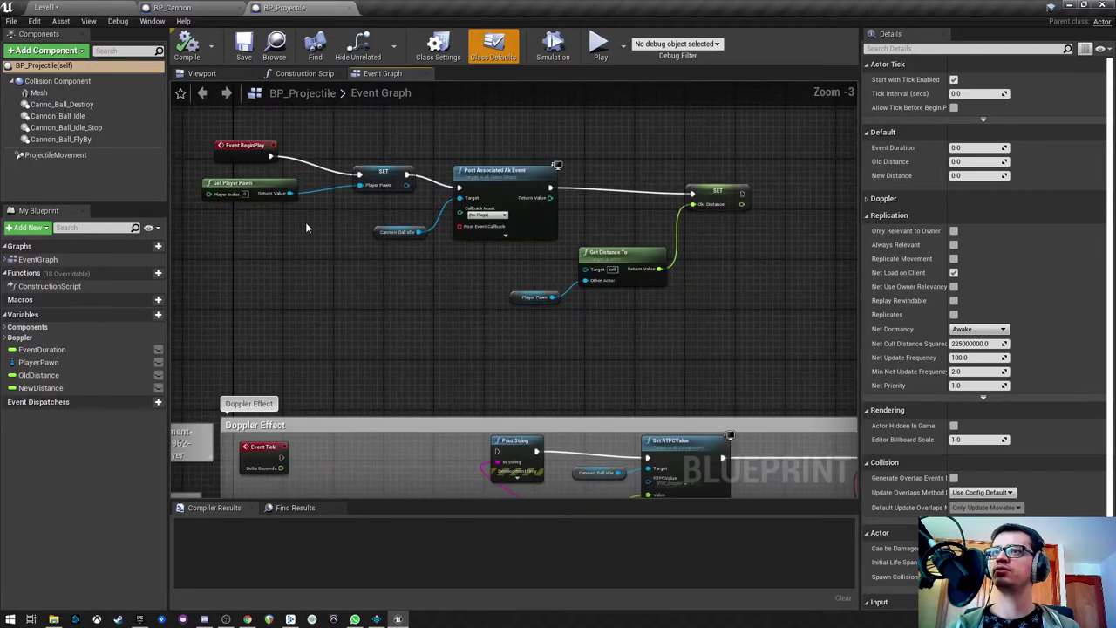
{"action": "scroll", "coordinate": [318, 220], "scroll_direction": "up", "scroll_amount": 1}
{"action": "left_click_drag", "start_coordinate": [321, 211], "coordinate": [347, 246]}
{"action": "scroll", "coordinate": [345, 249], "scroll_direction": "up", "scroll_amount": 1}
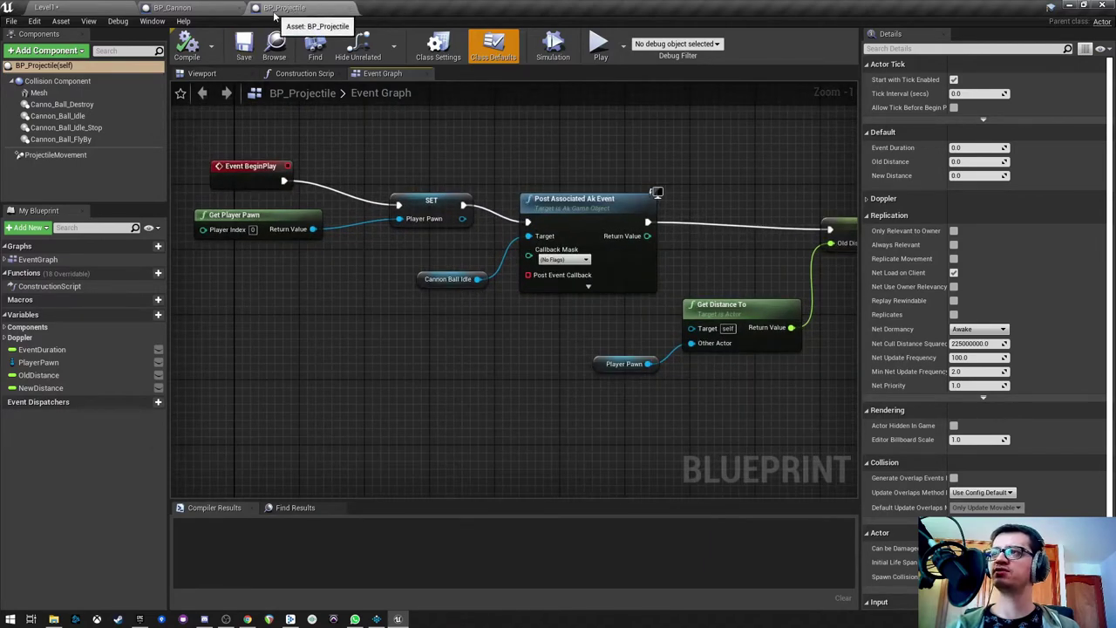
Step: Examine the Cannon Ball Idle reference and the Post Associated Ak Event node it targets in BP_Projectile
{"action": "left_click_drag", "start_coordinate": [423, 336], "coordinate": [387, 333]}
{"action": "left_click_drag", "start_coordinate": [508, 332], "coordinate": [420, 324]}
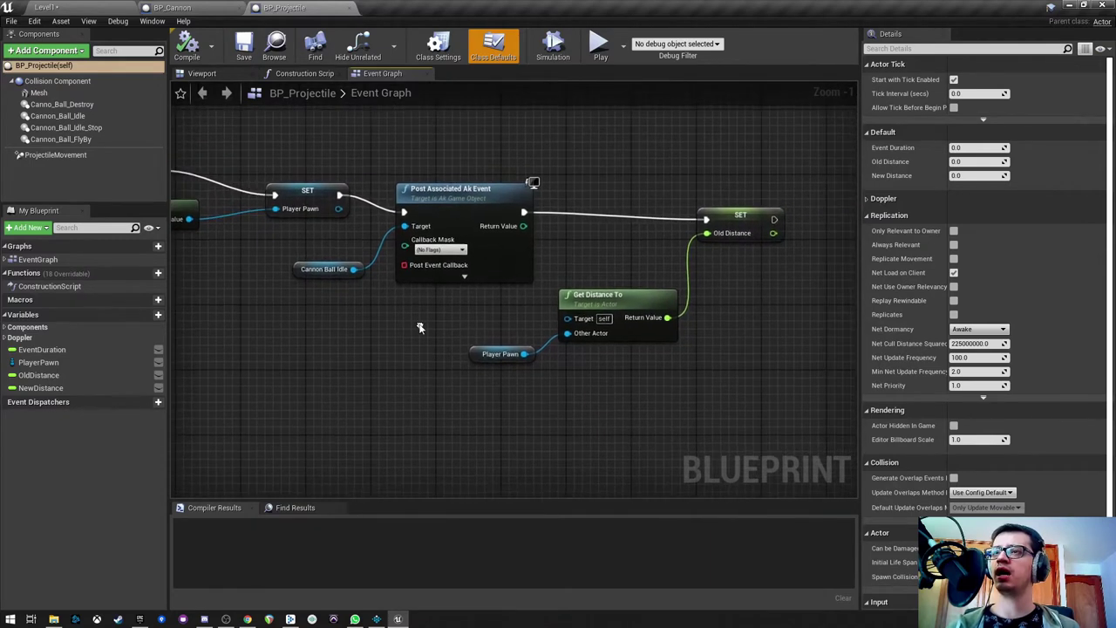
{"action": "left_click_drag", "start_coordinate": [468, 132], "coordinate": [502, 296]}
{"action": "left_click", "coordinate": [324, 268]}
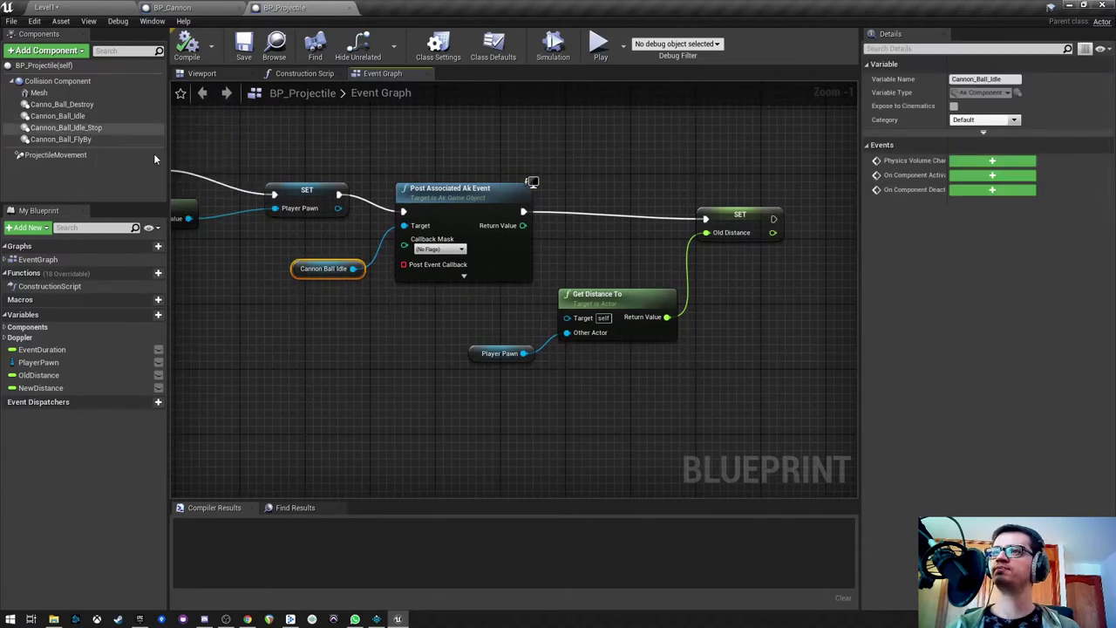
{"action": "left_click_drag", "start_coordinate": [500, 323], "coordinate": [388, 246]}
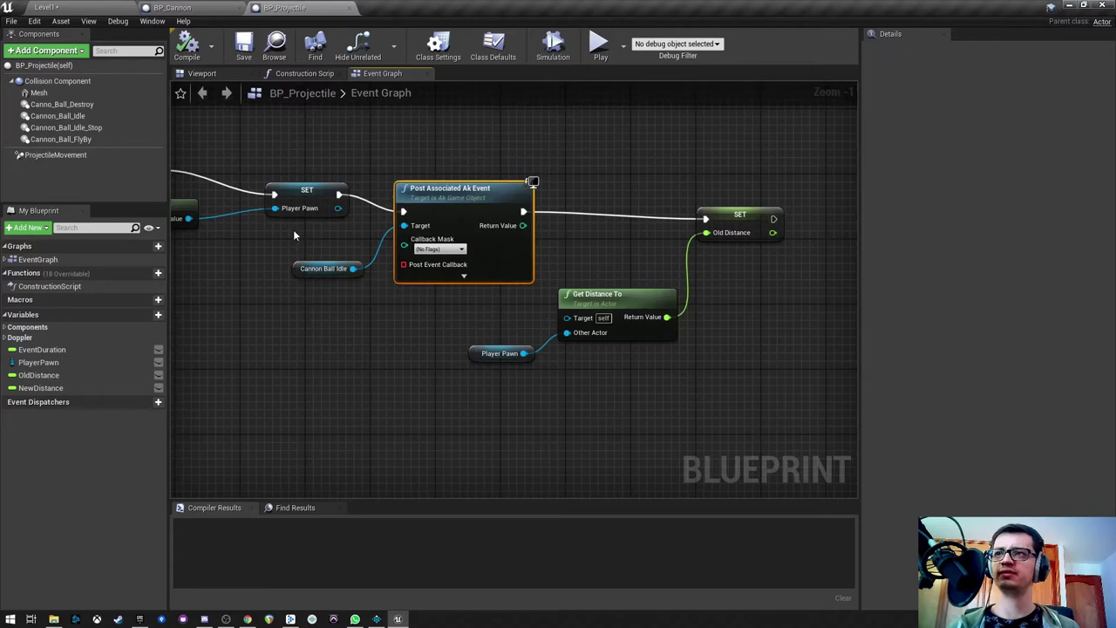
Step: Compare the Cannon Ball Idle reference in the graph with the matching Cannon_Ball_Idle component of BP_Projectile
{"action": "left_click", "coordinate": [325, 269]}
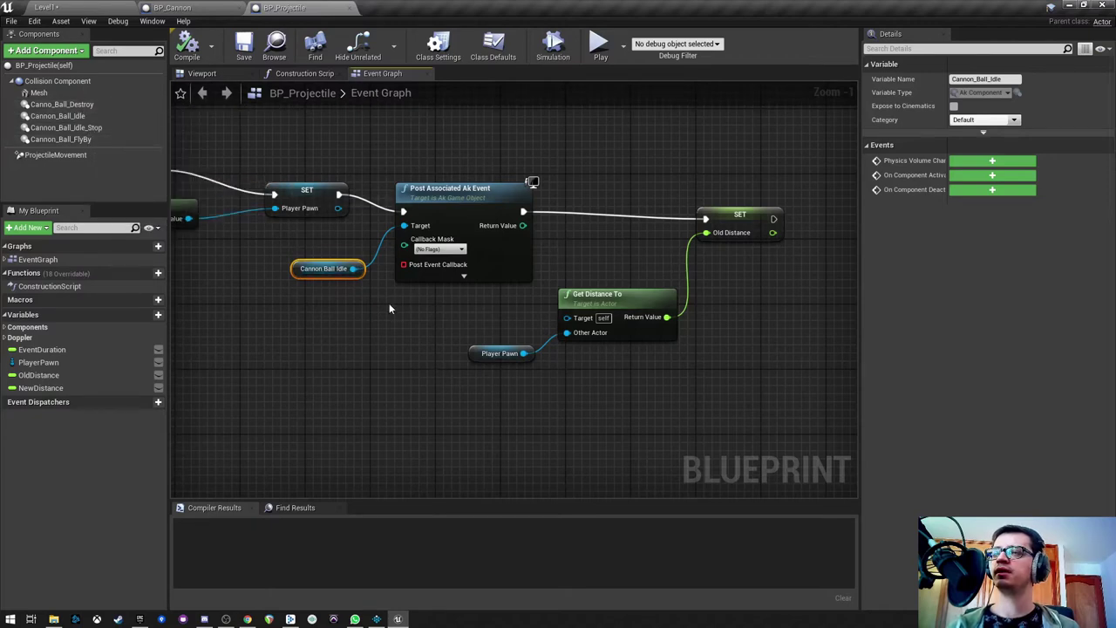
{"action": "left_click", "coordinate": [84, 117]}
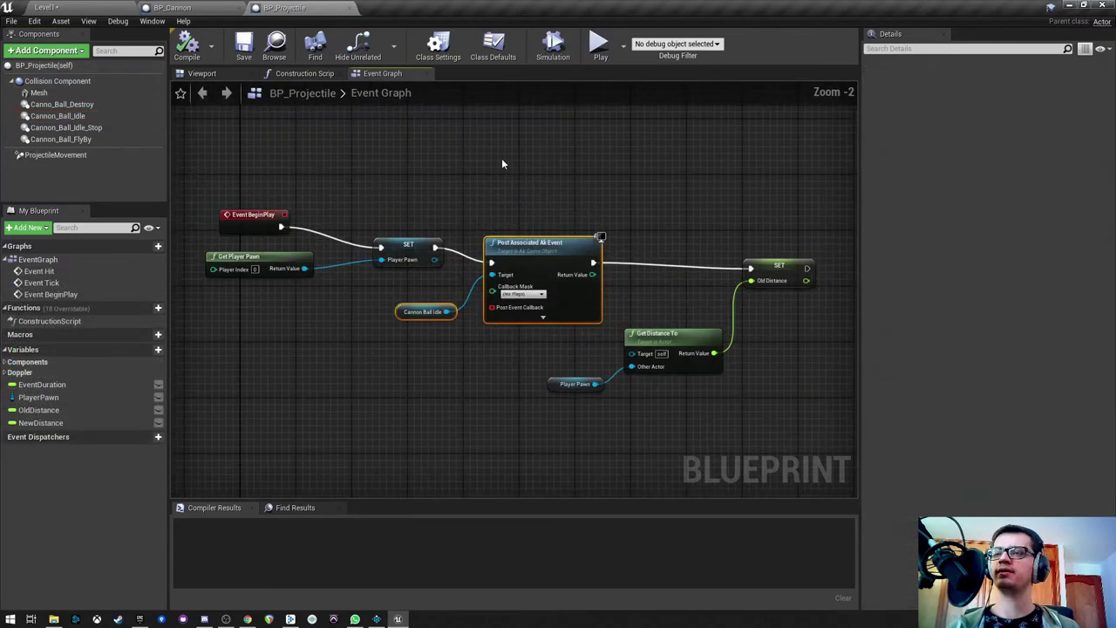
Step: Examine the Event Hit node and its connected Apply Damage node in the BP_Projectile event graph
{"action": "left_click_drag", "start_coordinate": [501, 158], "coordinate": [486, 422]}
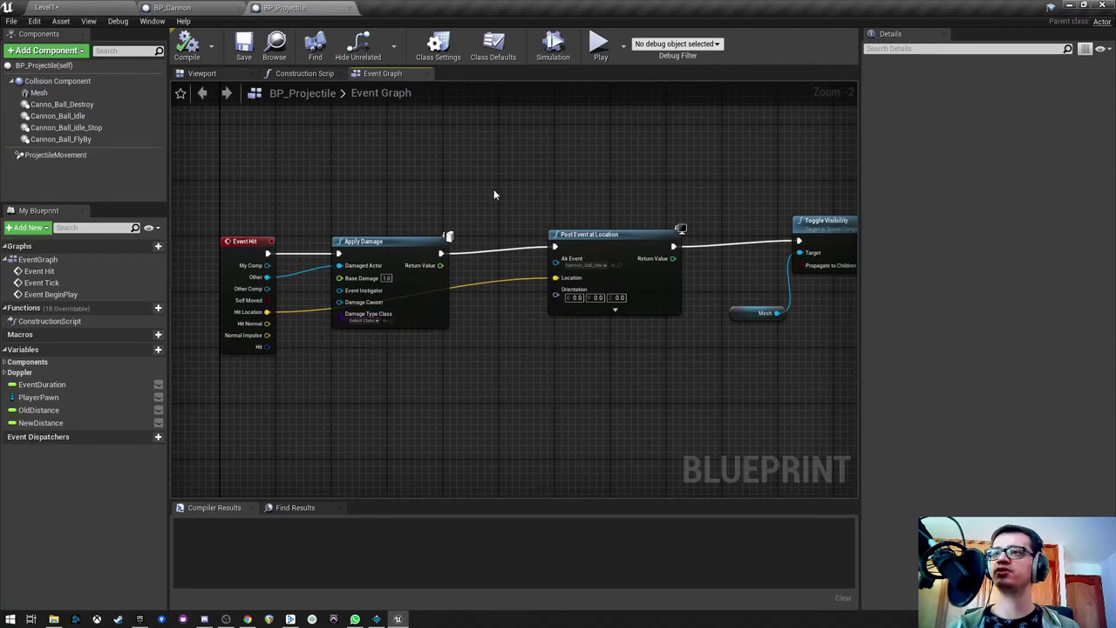
{"action": "scroll", "coordinate": [530, 344], "scroll_direction": "up", "scroll_amount": 1}
{"action": "left_click_drag", "start_coordinate": [530, 344], "coordinate": [560, 331]}
{"action": "left_click_drag", "start_coordinate": [214, 152], "coordinate": [378, 346]}
{"action": "left_click", "coordinate": [462, 366]}
{"action": "left_click", "coordinate": [388, 229]}
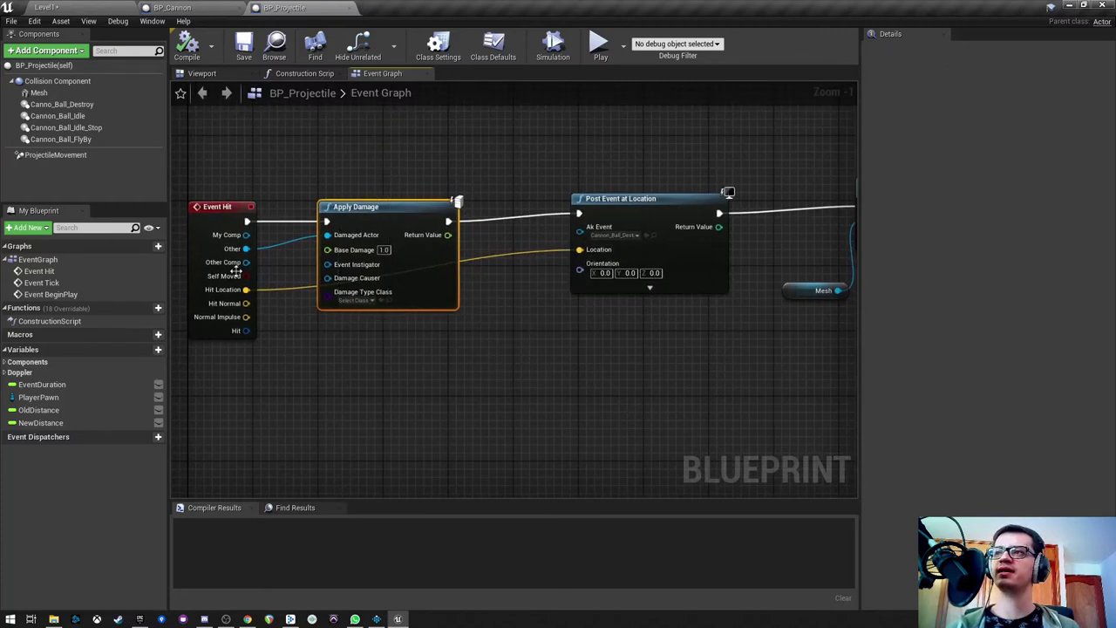
Step: Examine the Post Event at Location node, including its Ak Event and the Location input fed by Event Hit
{"action": "left_click_drag", "start_coordinate": [616, 311], "coordinate": [534, 314]}
{"action": "left_click_drag", "start_coordinate": [490, 160], "coordinate": [560, 298]}
{"action": "scroll", "coordinate": [533, 236], "scroll_direction": "up", "scroll_amount": 1}
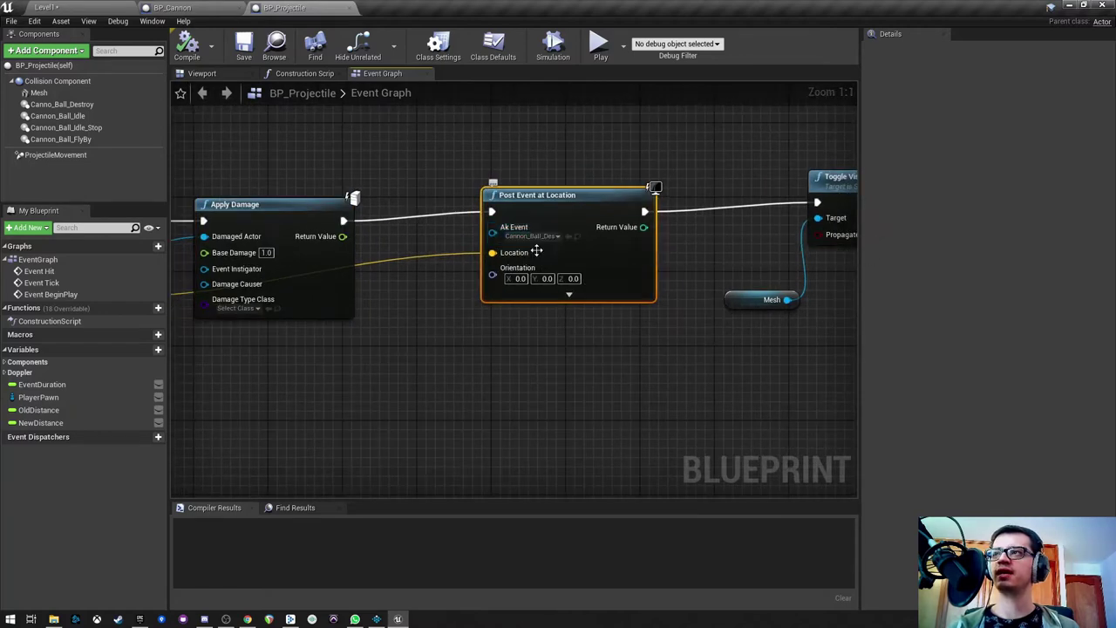
{"action": "scroll", "coordinate": [589, 319], "scroll_direction": "down", "scroll_amount": 3}
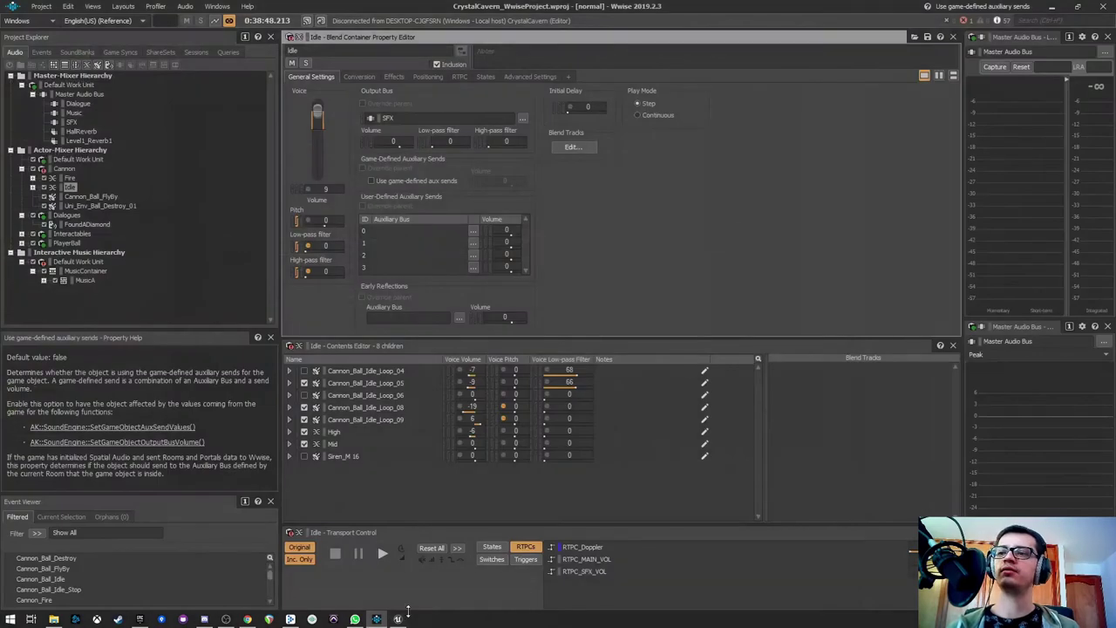
Step: Switch to Wwise and examine the Fire, Idle and Uni_Env_Ball_Destroy_01 objects in the Cannon work unit
{"action": "mouse_move", "coordinate": [400, 621]}
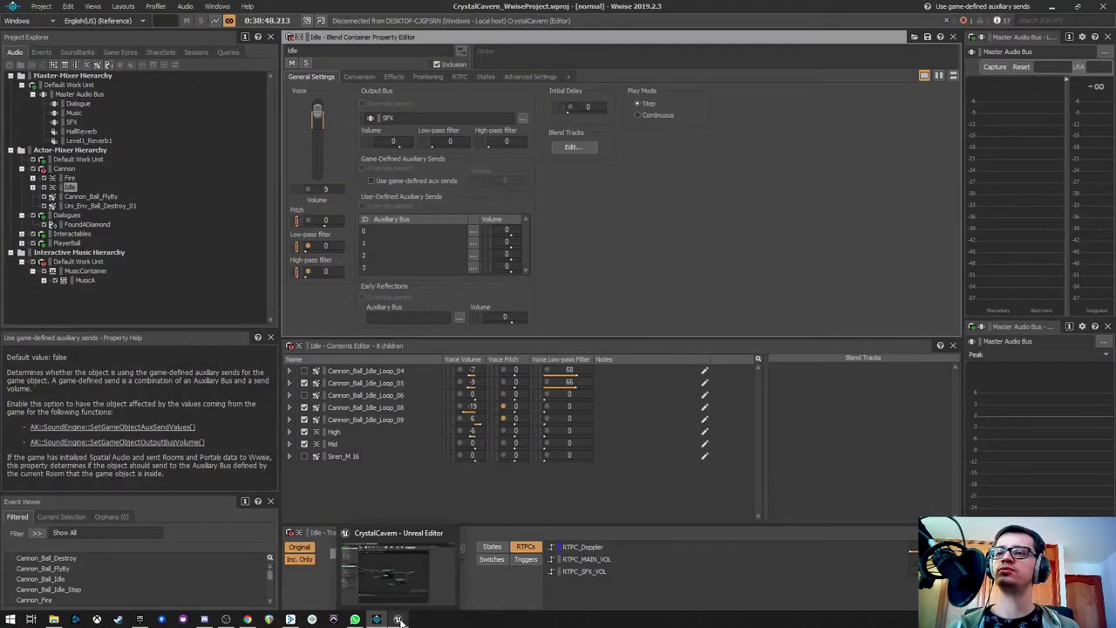
{"action": "left_click", "coordinate": [400, 621]}
{"action": "left_click", "coordinate": [397, 620]}
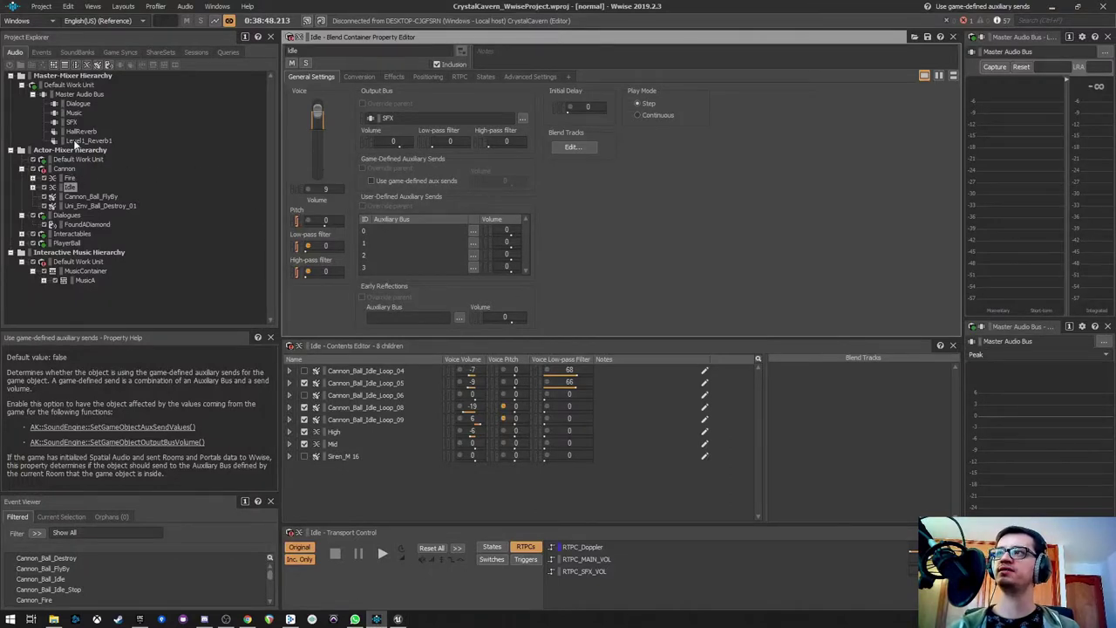
{"action": "left_click", "coordinate": [71, 178]}
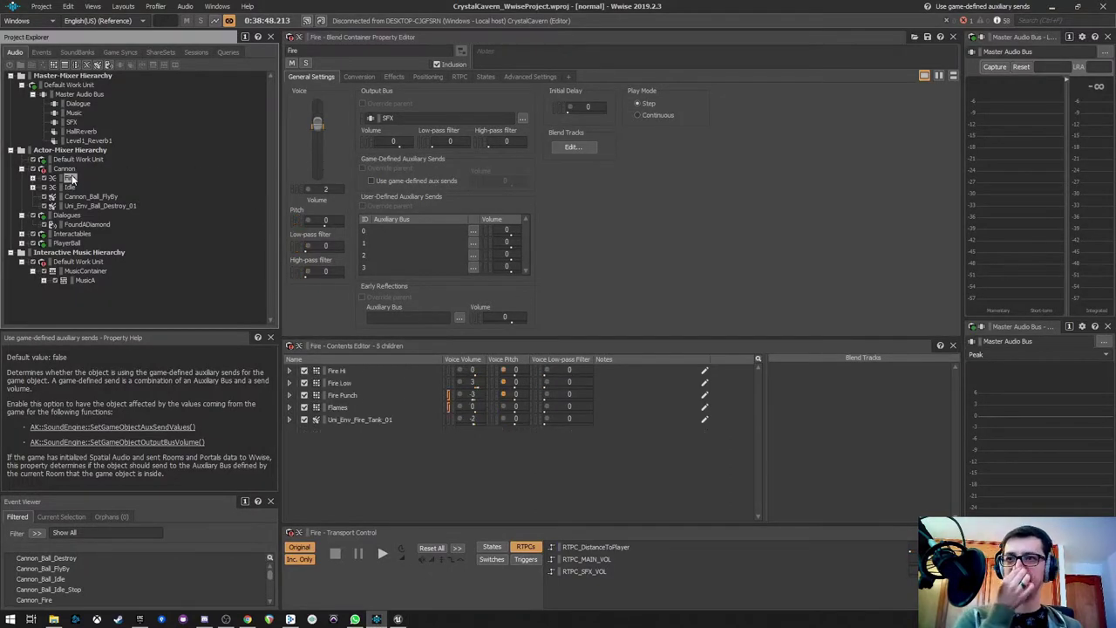
{"action": "left_click", "coordinate": [70, 186]}
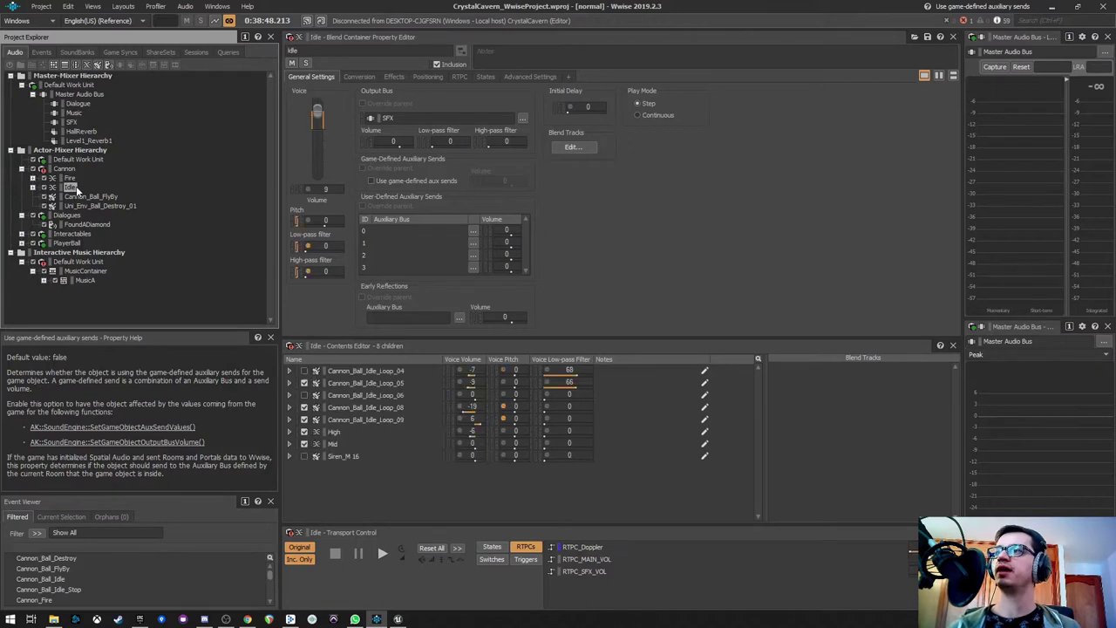
{"action": "left_click", "coordinate": [123, 206]}
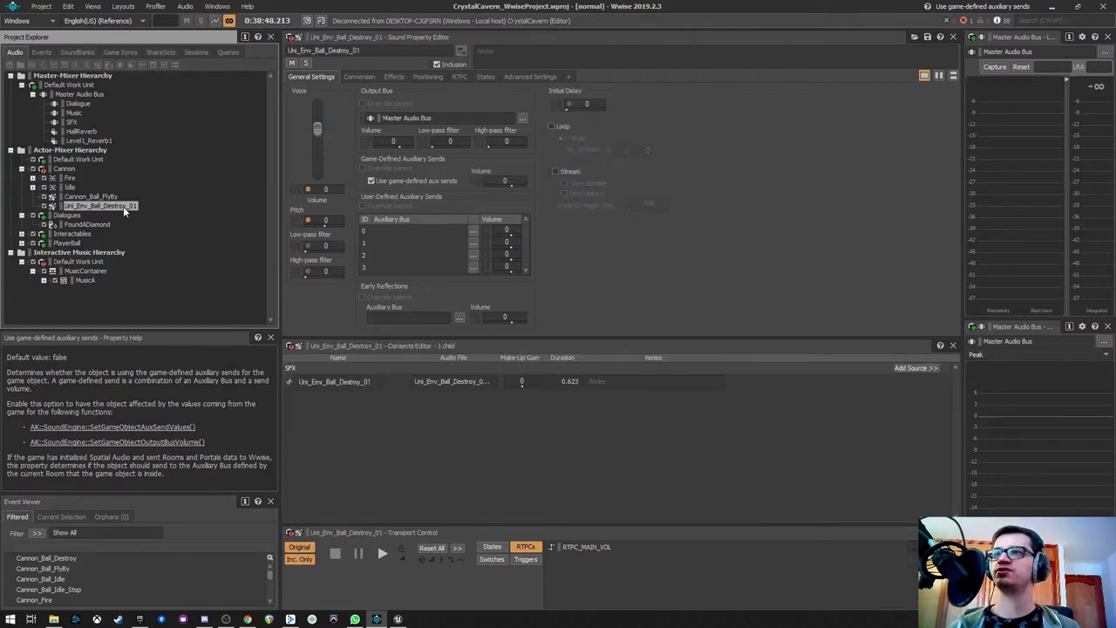
Step: Examine the actions of the Cannon_Ball_Idle, Cannon_Fire and Cannon_Ball_Destroy events, including the Stop action targeting Idle
{"action": "left_click", "coordinate": [45, 53]}
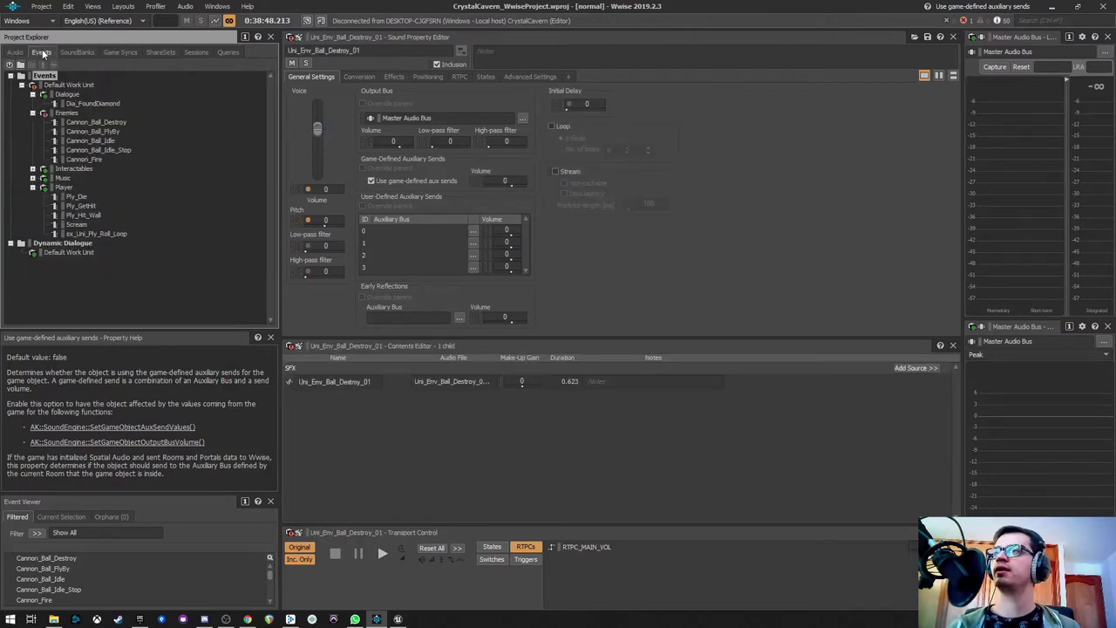
{"action": "left_click", "coordinate": [109, 142]}
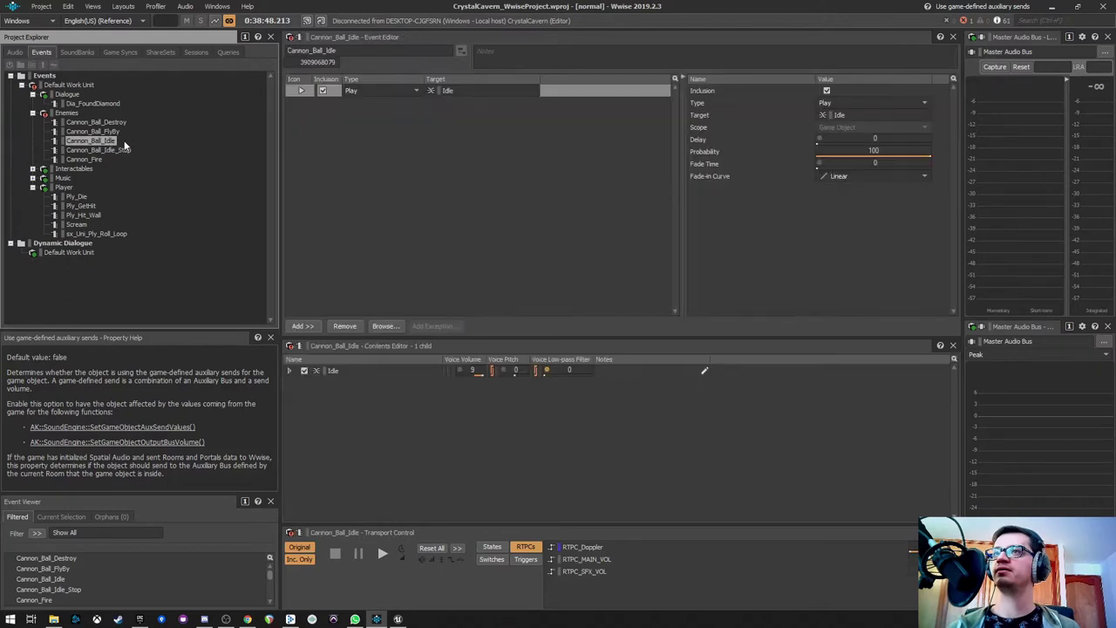
{"action": "left_click", "coordinate": [87, 160]}
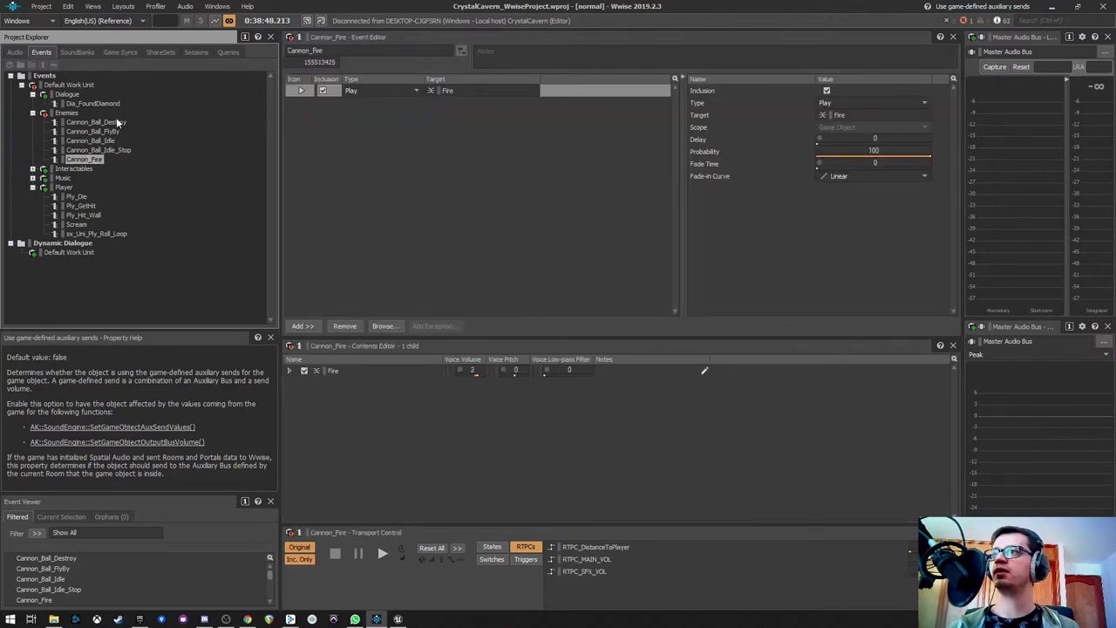
{"action": "left_click", "coordinate": [96, 123]}
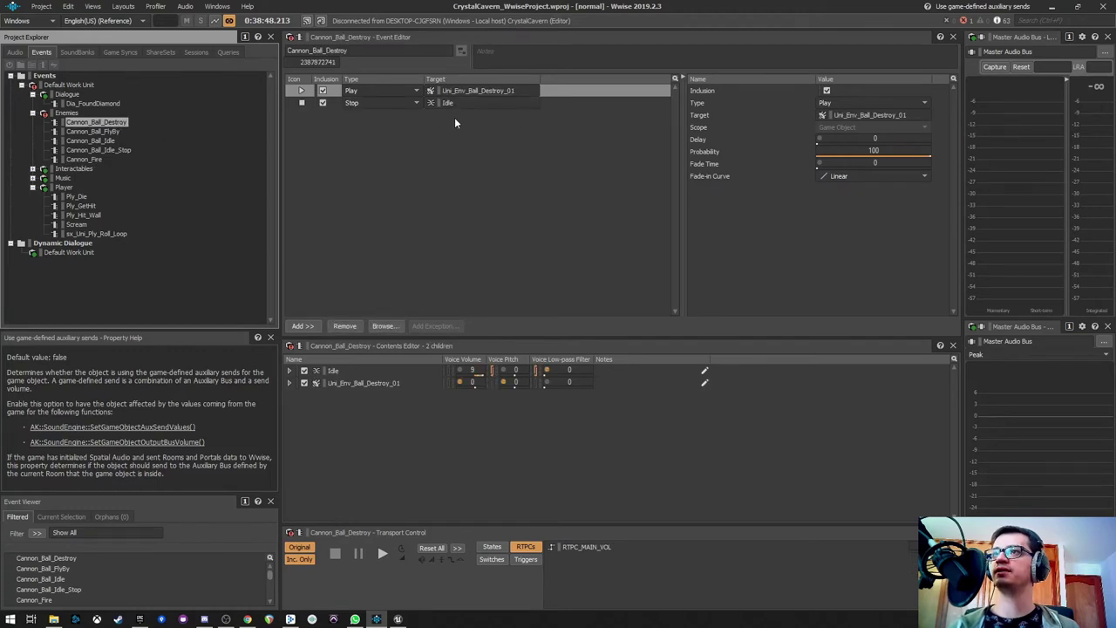
{"action": "left_click", "coordinate": [585, 103]}
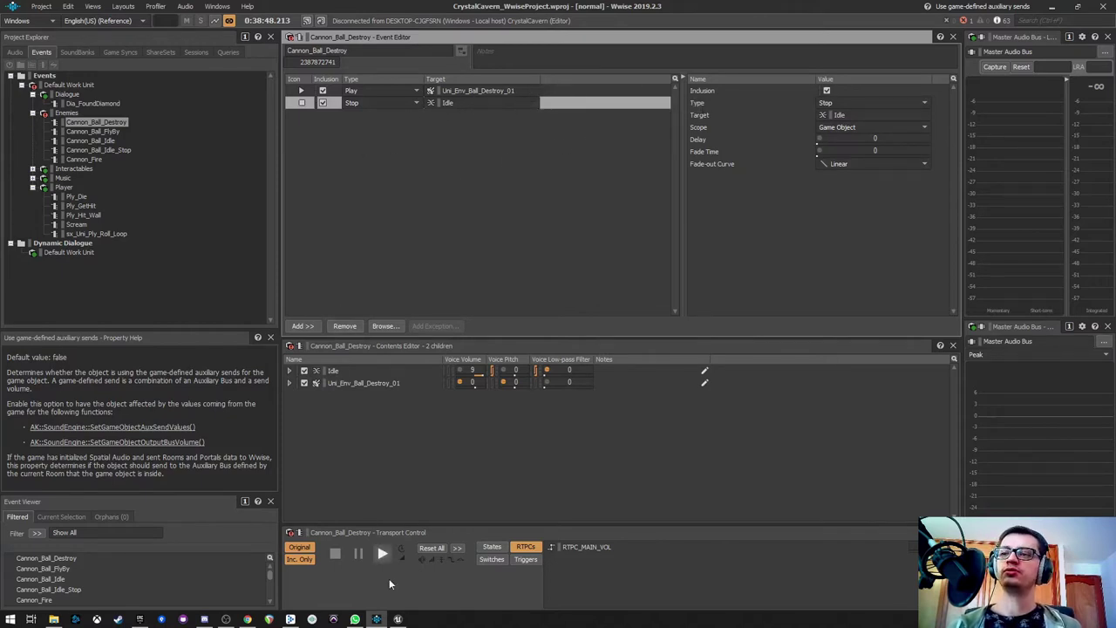
Step: Switch to Unreal Editor and inspect the placement and firing directions of the cannons in the Level1 viewport
{"action": "left_click", "coordinate": [398, 619]}
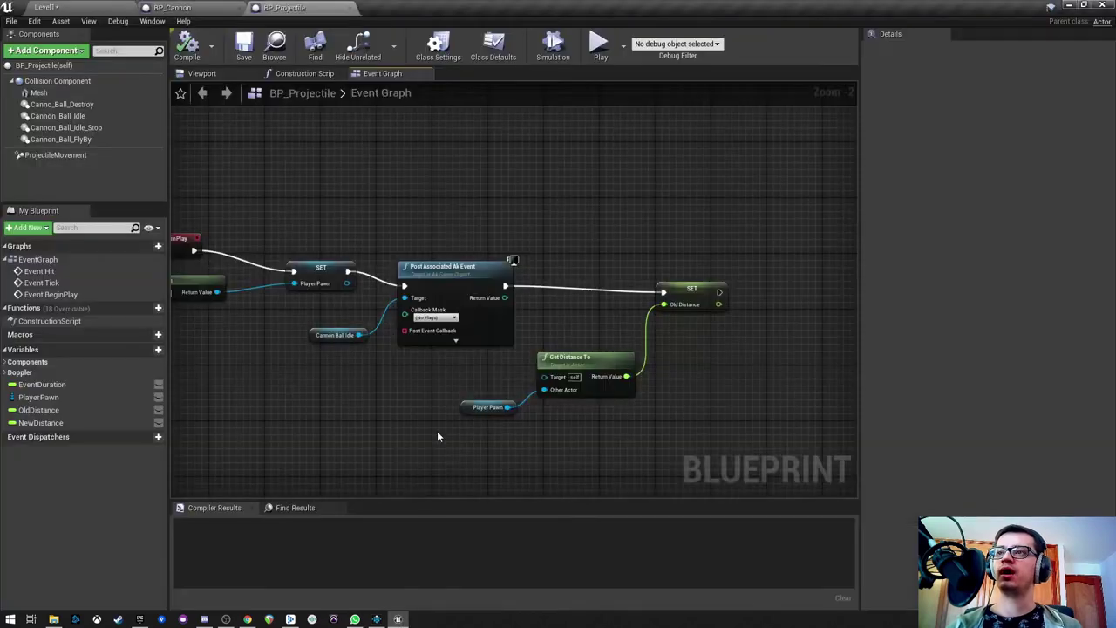
{"action": "left_click", "coordinate": [73, 8]}
{"action": "key", "text": "w"}
{"action": "key", "text": "s"}
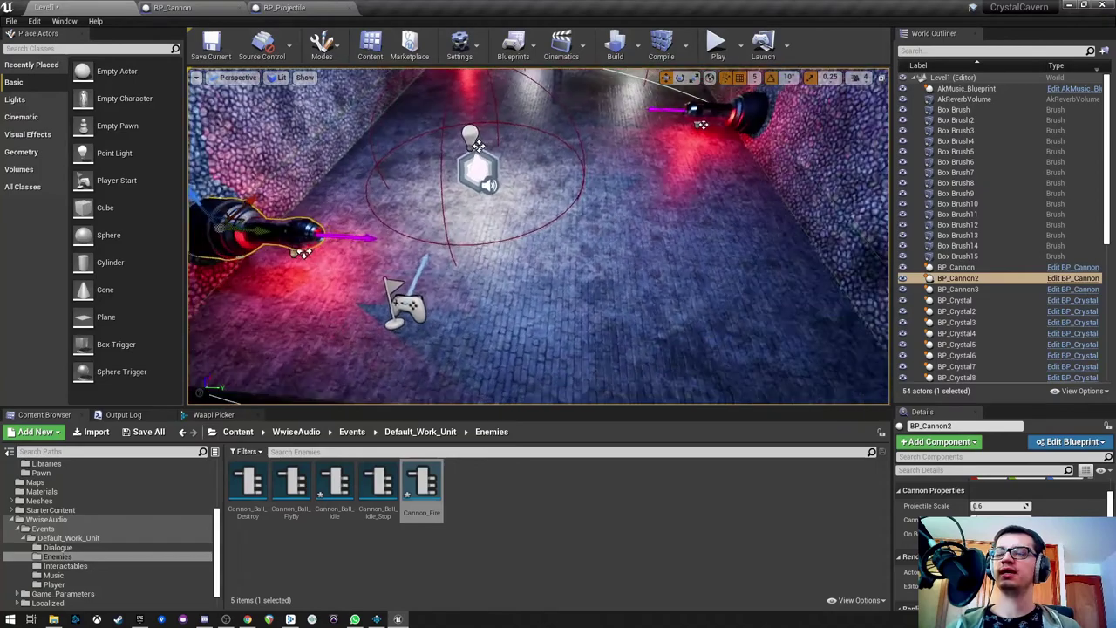
{"action": "key", "text": "s"}
{"action": "key", "text": "w"}
{"action": "left_click_drag", "start_coordinate": [456, 221], "coordinate": [438, 221]}
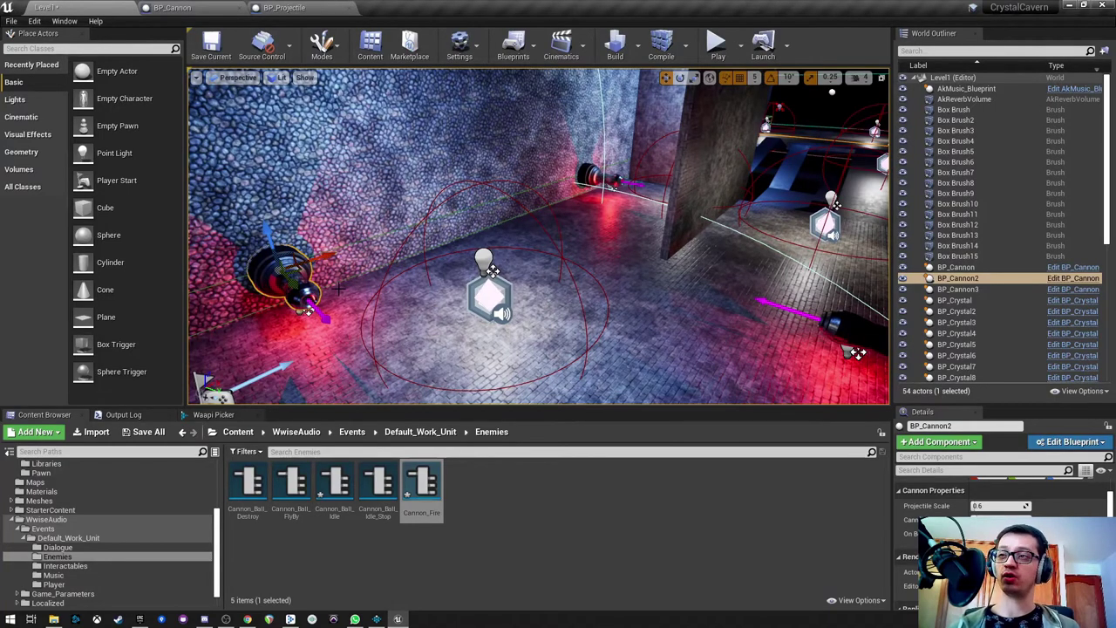
{"action": "left_click_drag", "start_coordinate": [345, 313], "coordinate": [270, 367]}
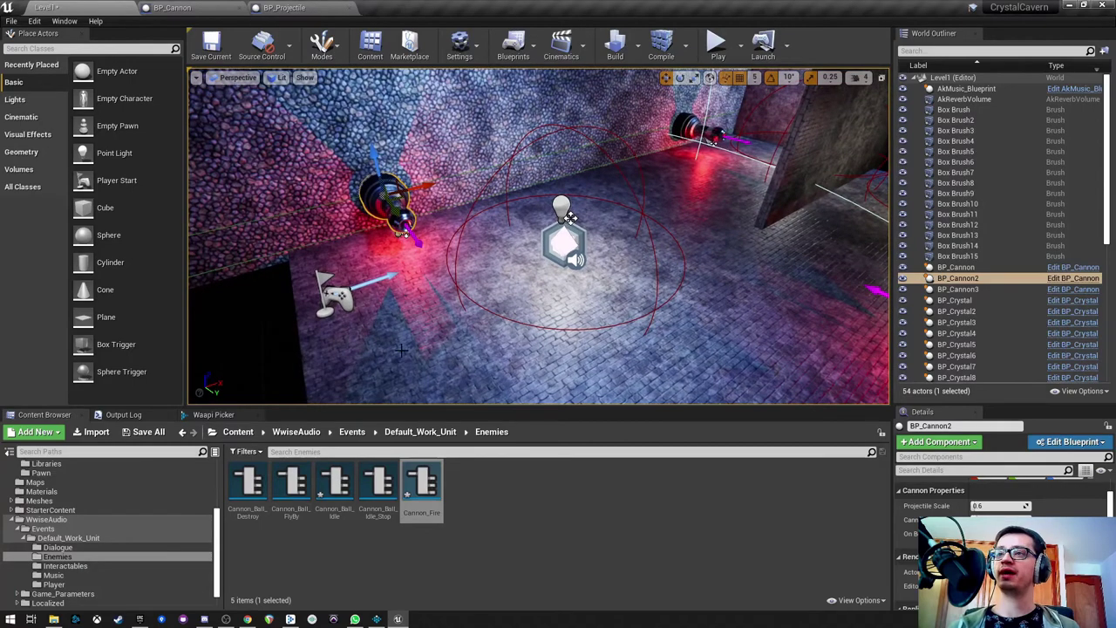
{"action": "left_click_drag", "start_coordinate": [394, 341], "coordinate": [464, 293]}
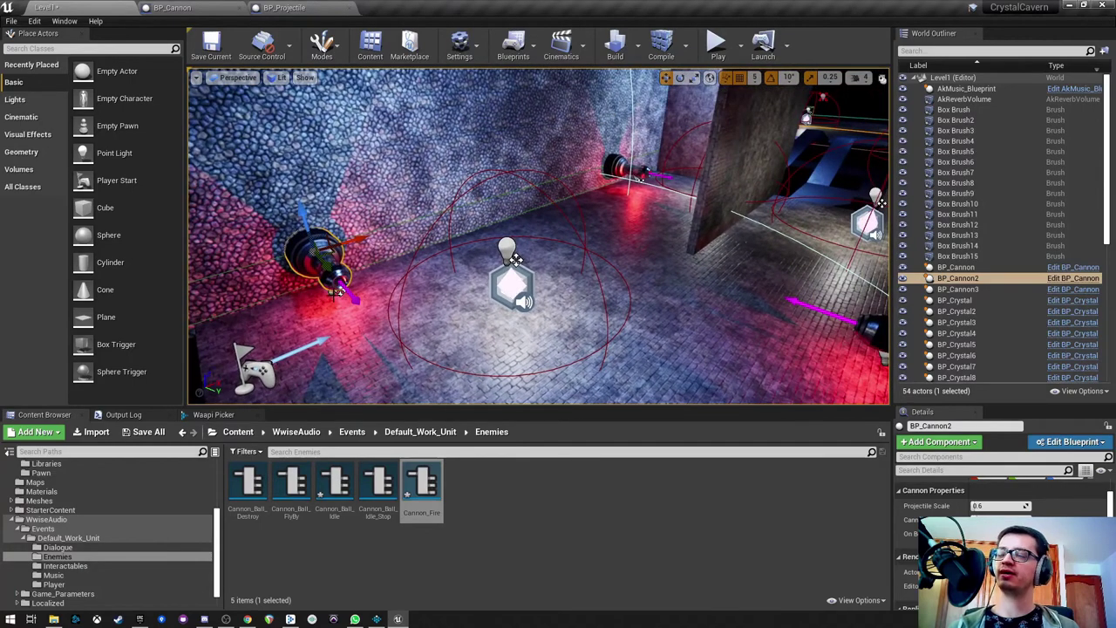
{"action": "left_click_drag", "start_coordinate": [376, 355], "coordinate": [357, 399]}
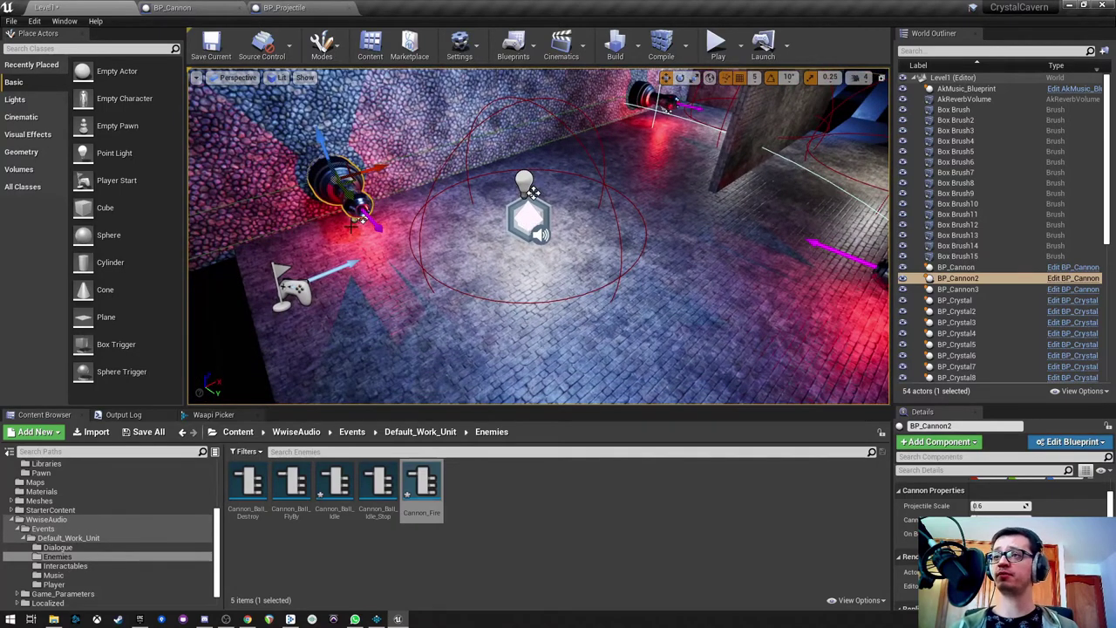
{"action": "mouse_move", "coordinate": [351, 227]}
{"action": "left_mouse_down"}
{"action": "mouse_move", "coordinate": [356, 210]}
{"action": "mouse_move", "coordinate": [449, 245]}
{"action": "mouse_move", "coordinate": [495, 245]}
{"action": "mouse_move", "coordinate": [338, 240]}
{"action": "mouse_move", "coordinate": [336, 220]}
{"action": "left_mouse_up"}
{"action": "left_click_drag", "start_coordinate": [375, 264], "coordinate": [366, 264]}
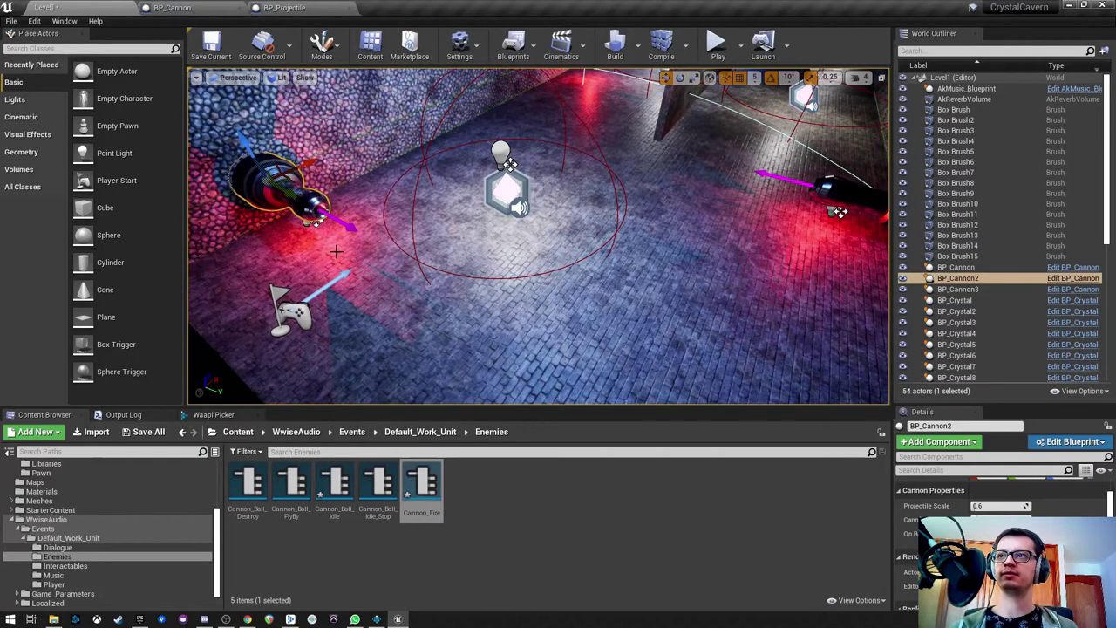
{"action": "left_click_drag", "start_coordinate": [345, 258], "coordinate": [447, 233]}
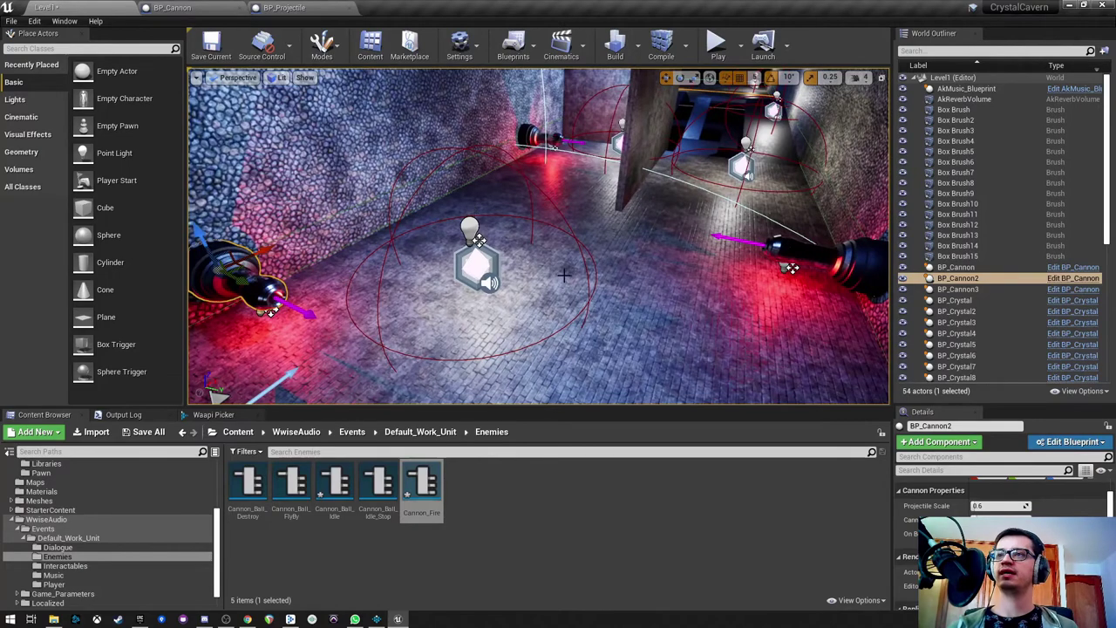
Step: Inspect the crystal between the cannons and the floor brush around it in the level viewport
{"action": "left_click", "coordinate": [476, 270]}
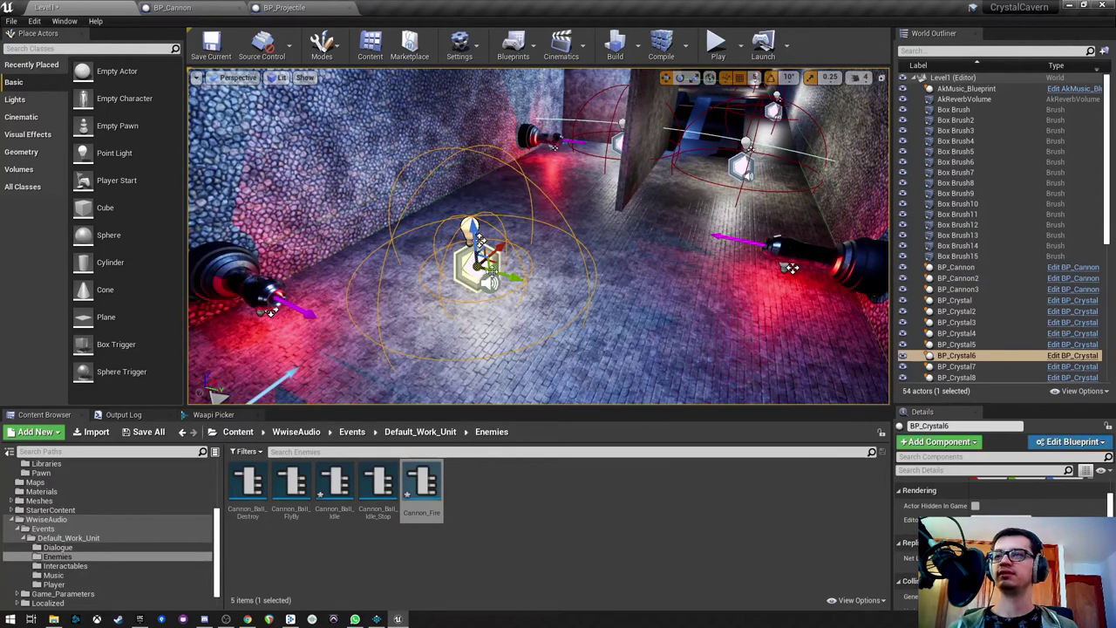
{"action": "left_click", "coordinate": [672, 295]}
{"action": "key", "text": "f"}
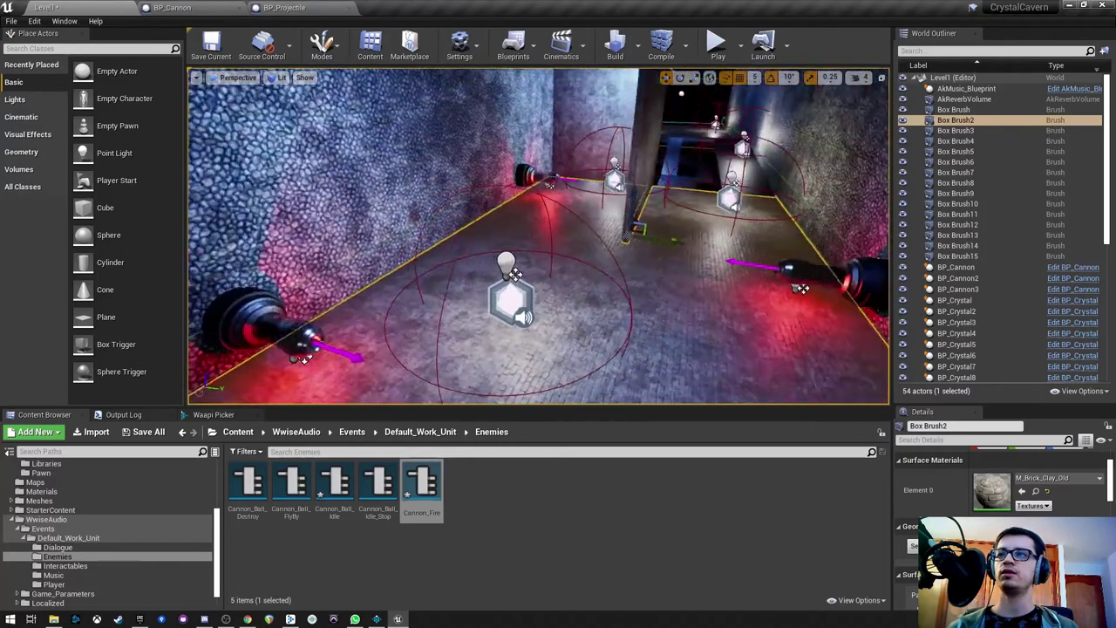
Step: Switch to Wwise and open the CannonFire attenuation from the positioning settings of the Fire blend container
{"action": "left_click", "coordinate": [377, 619]}
{"action": "left_click", "coordinate": [16, 54]}
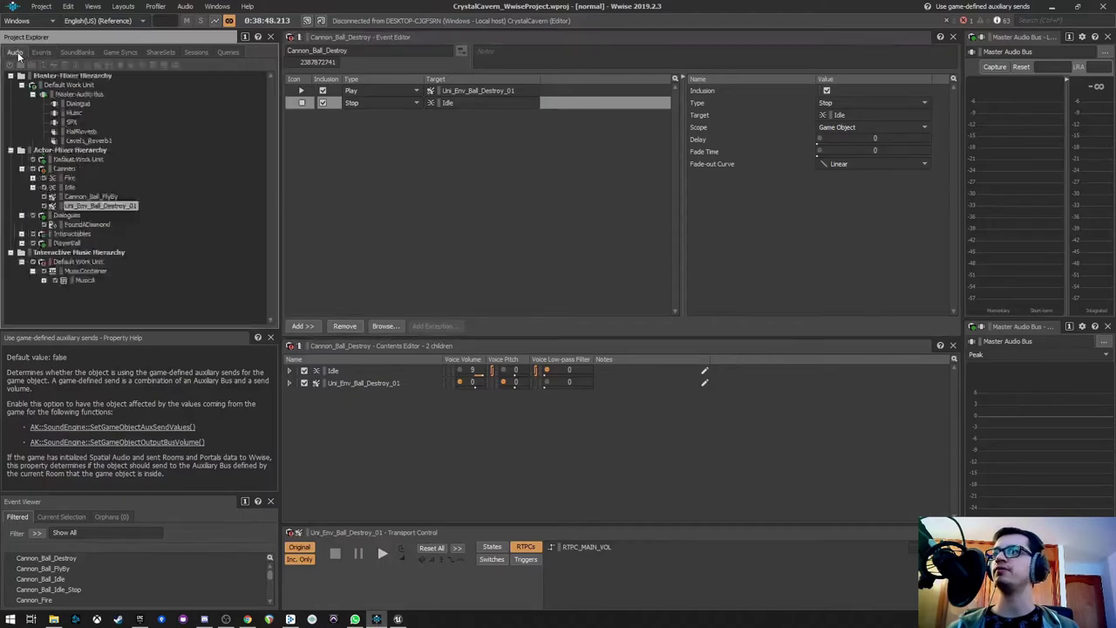
{"action": "left_click", "coordinate": [68, 179]}
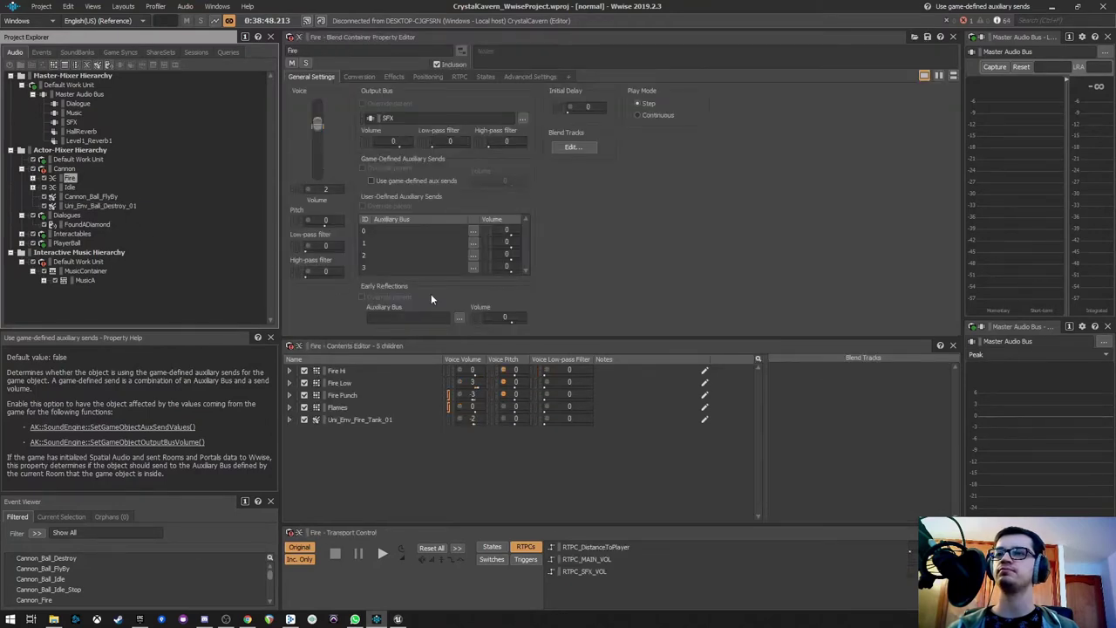
{"action": "left_click", "coordinate": [429, 76]}
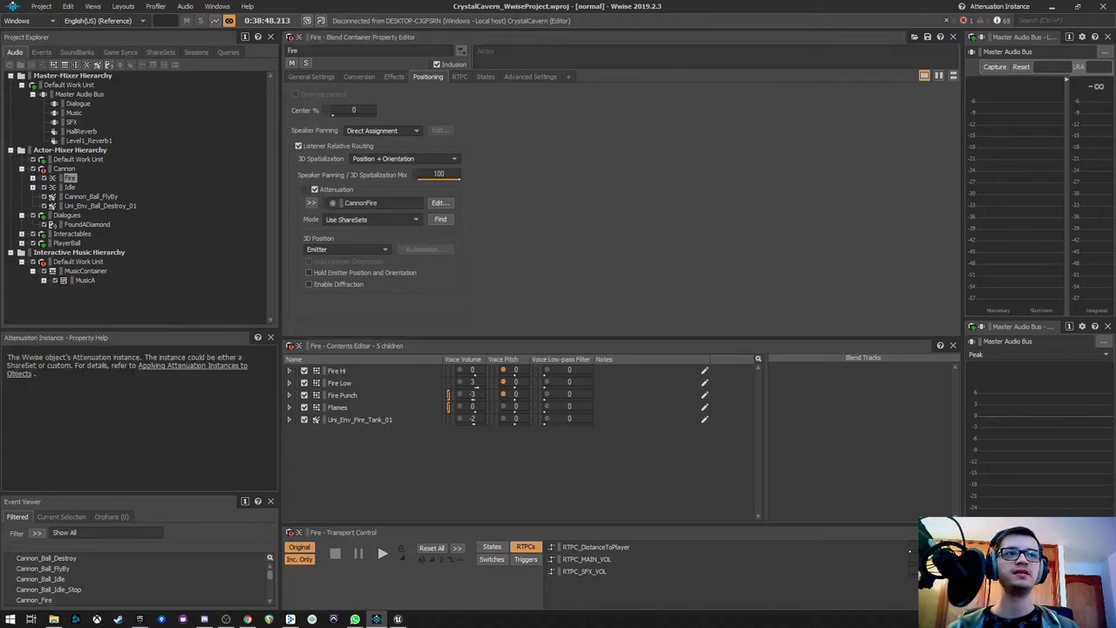
{"action": "left_click_drag", "start_coordinate": [958, 50], "coordinate": [474, 40]}
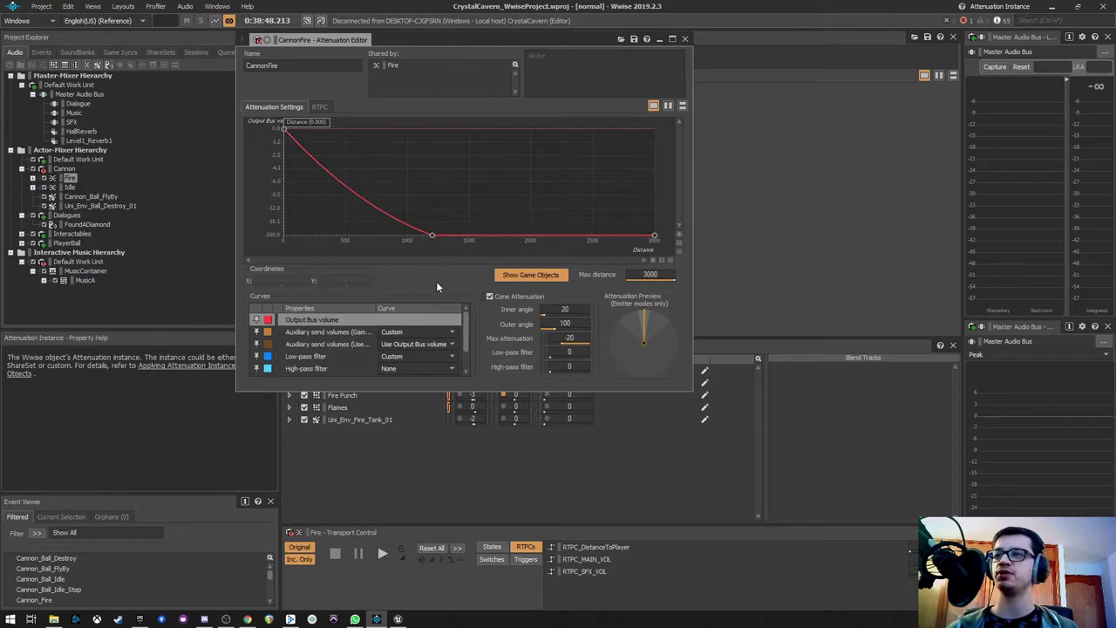
Step: Examine the Spread and Low-pass filter curves of the CannonFire attenuation, and preview the Fire sound
{"action": "left_click", "coordinate": [321, 108]}
{"action": "left_click", "coordinate": [277, 104]}
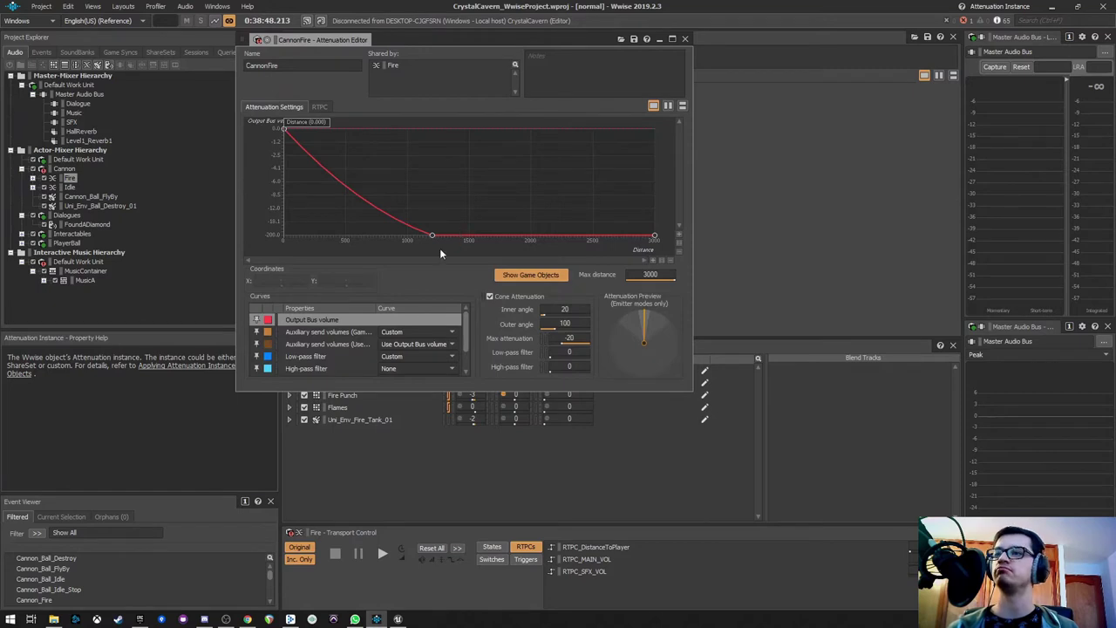
{"action": "left_click_drag", "start_coordinate": [467, 324], "coordinate": [474, 351]}
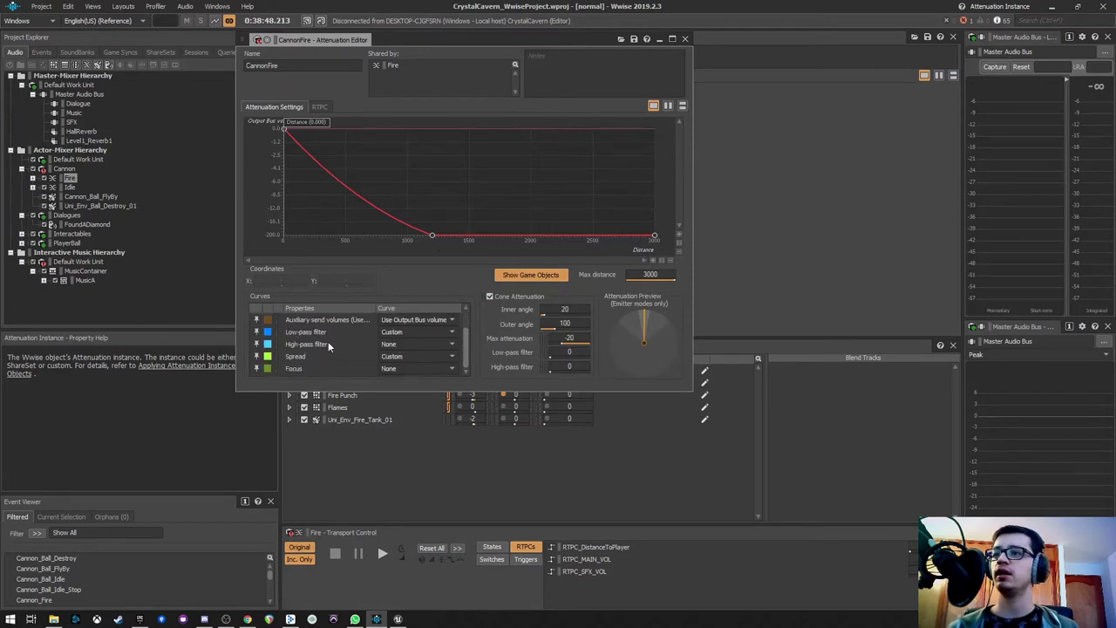
{"action": "left_click", "coordinate": [309, 357]}
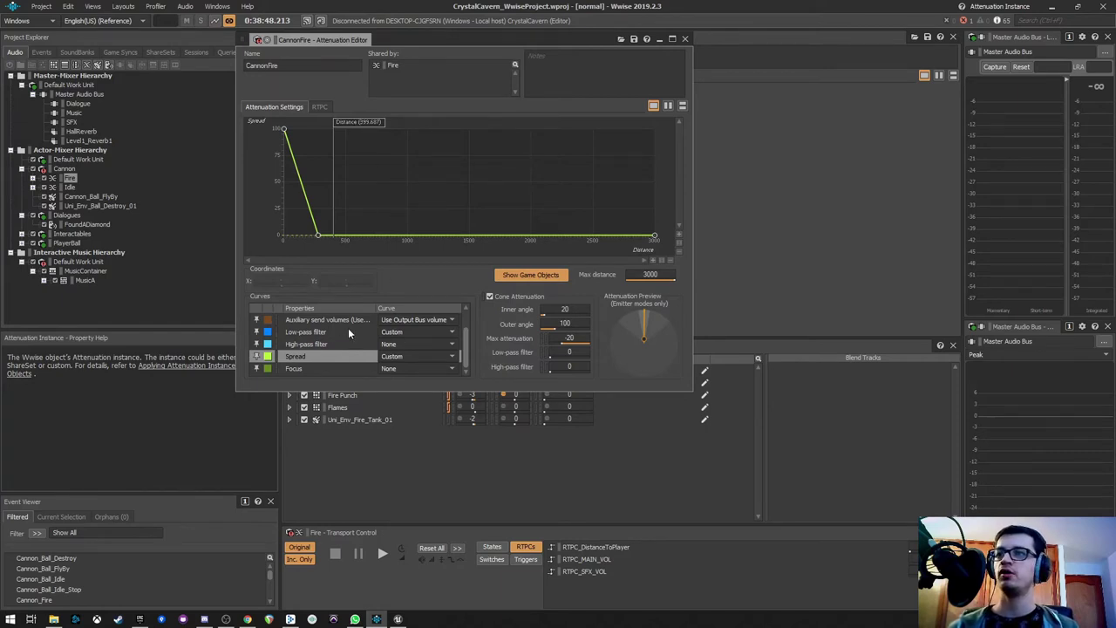
{"action": "left_click", "coordinate": [321, 332]}
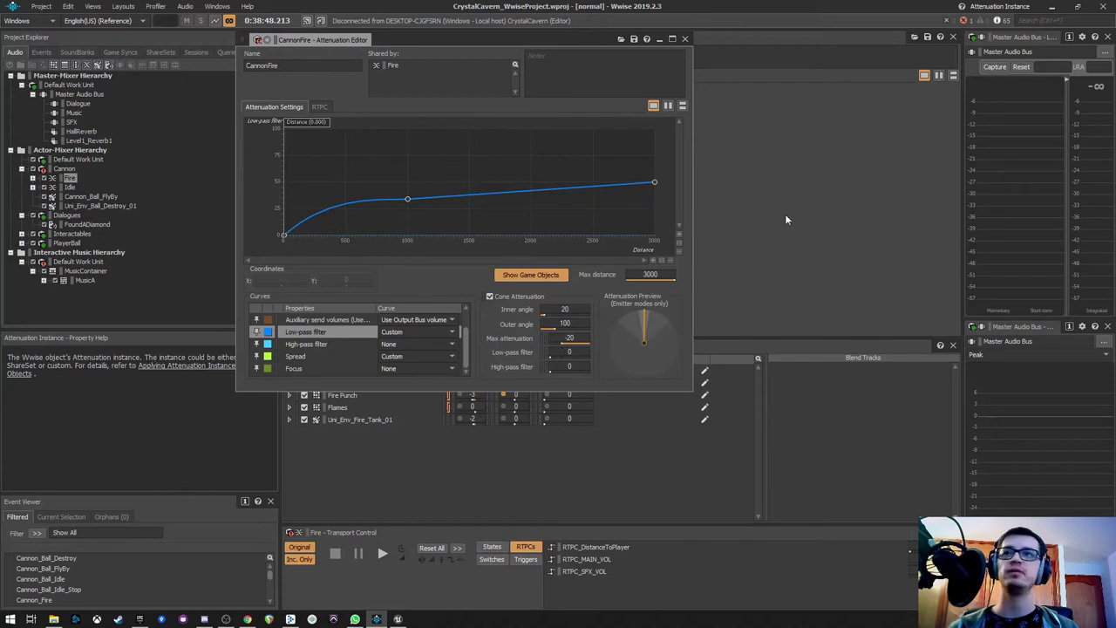
{"action": "key", "text": "space"}
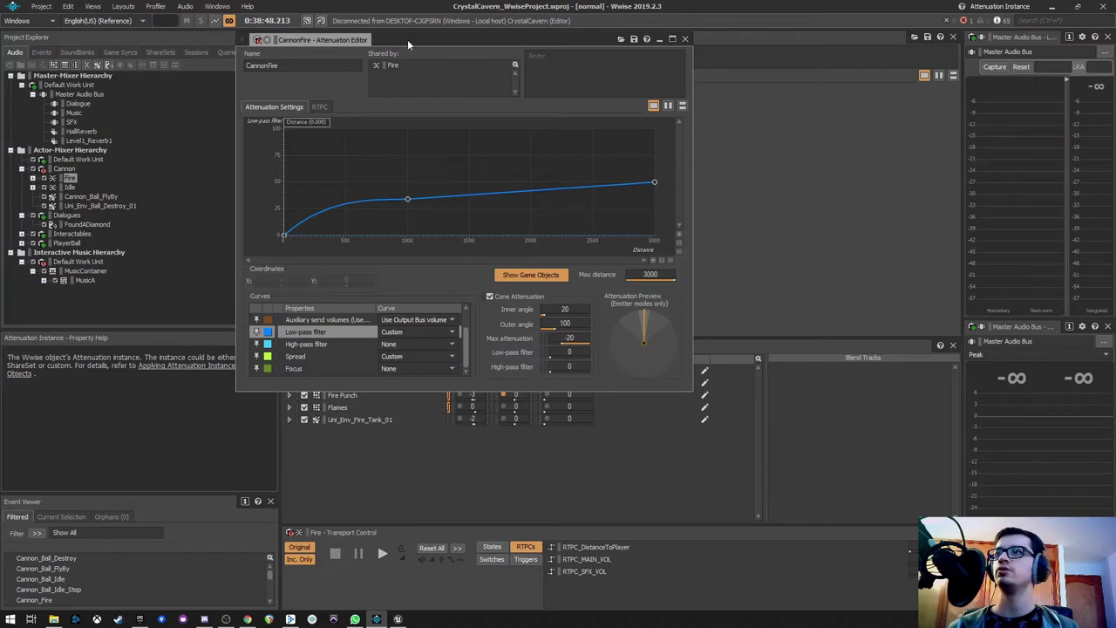
Step: Set the Fire blend container's voice volume to -14 and preview the sound at different attenuation distances
{"action": "left_click_drag", "start_coordinate": [408, 39], "coordinate": [655, 41]}
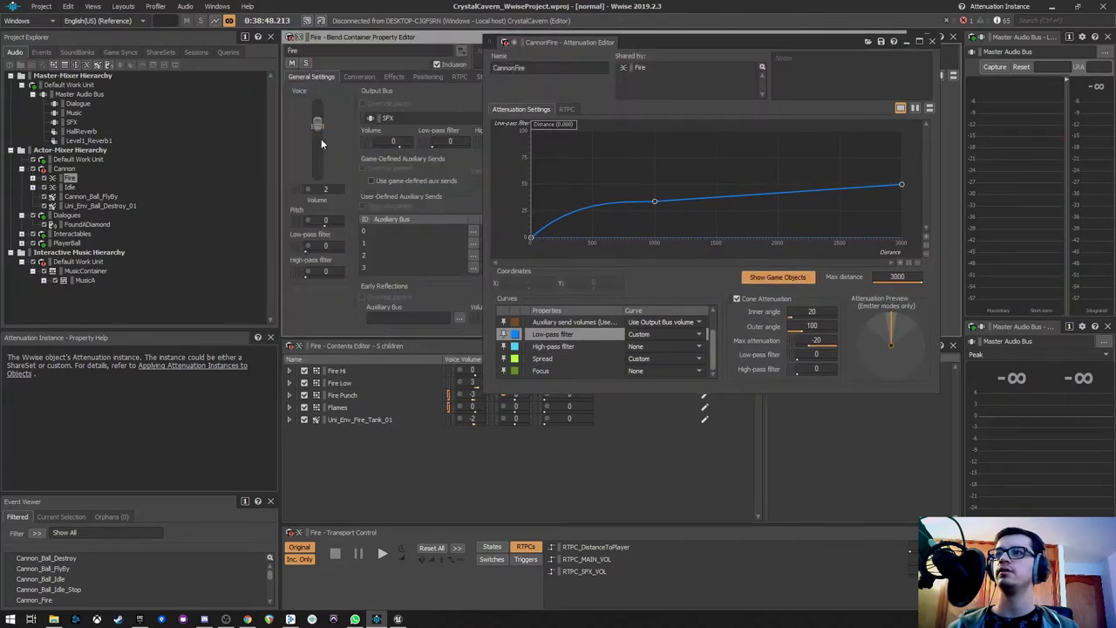
{"action": "left_click_drag", "start_coordinate": [321, 129], "coordinate": [318, 151]}
{"action": "key", "text": "space"}
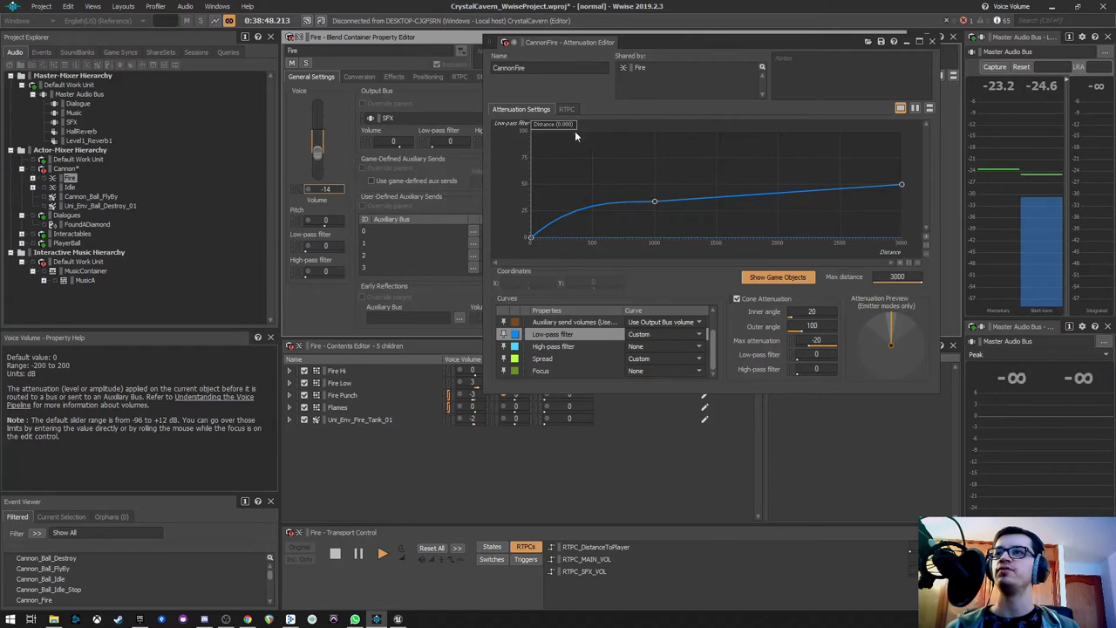
{"action": "key", "text": "space"}
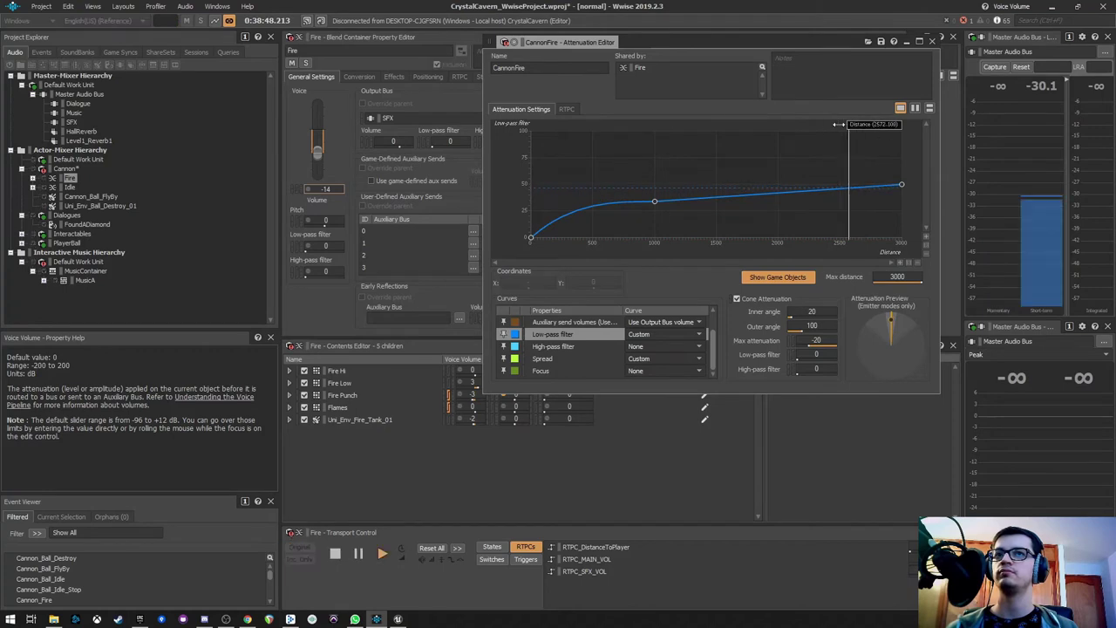
Step: Examine the Output Bus volume curve of the CannonFire attenuation and check its RTPC settings
{"action": "scroll", "coordinate": [576, 344], "scroll_direction": "up", "scroll_amount": 1}
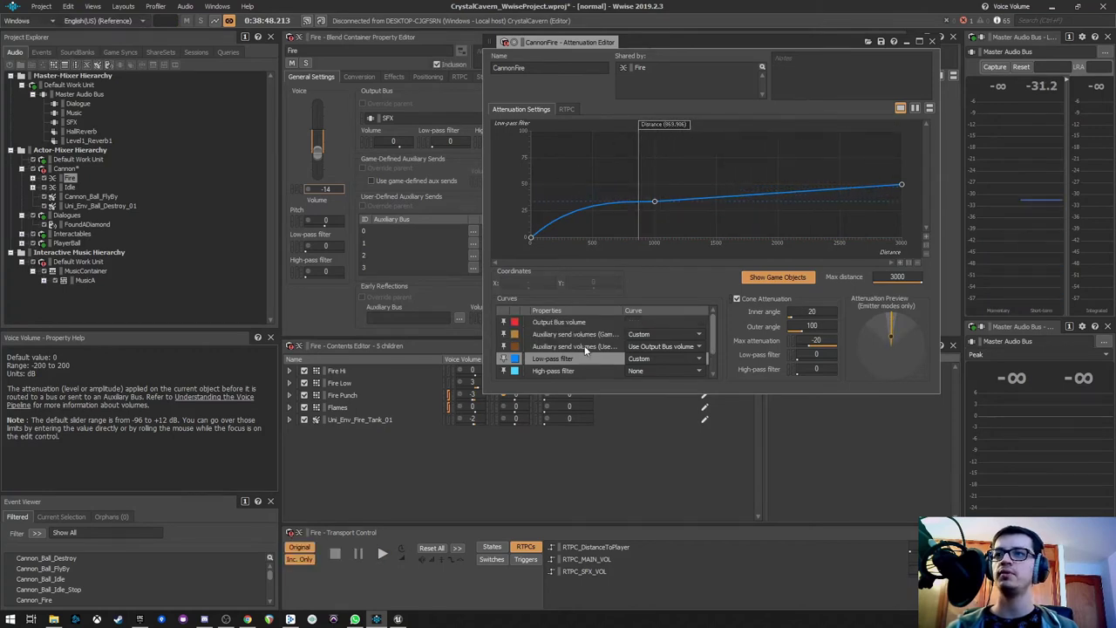
{"action": "left_click", "coordinate": [571, 321]}
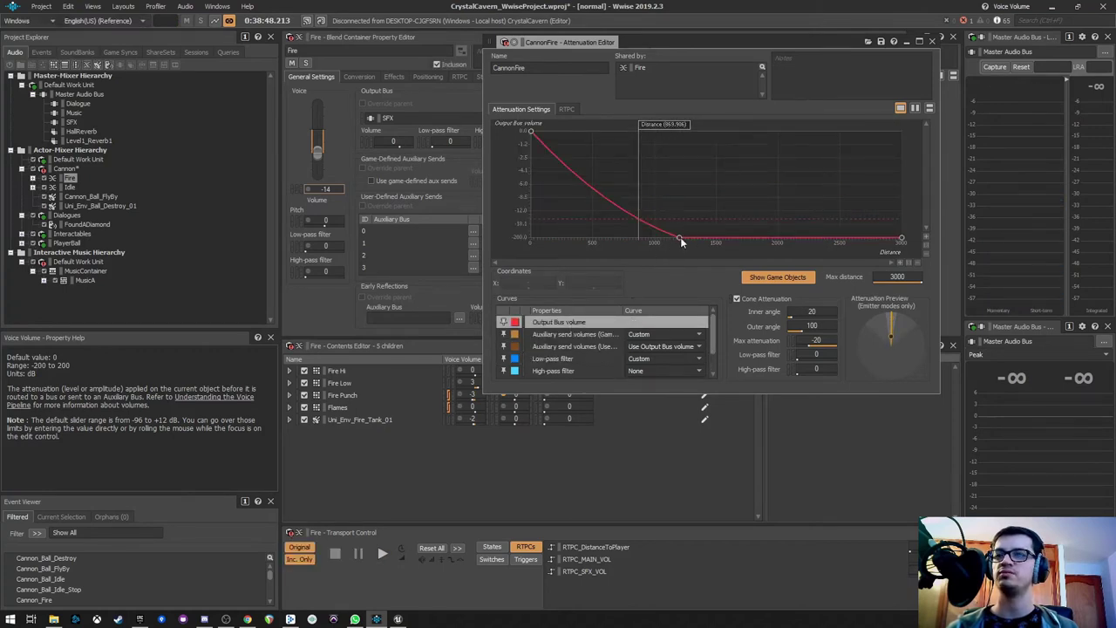
{"action": "left_click", "coordinate": [564, 110]}
{"action": "left_click", "coordinate": [521, 111]}
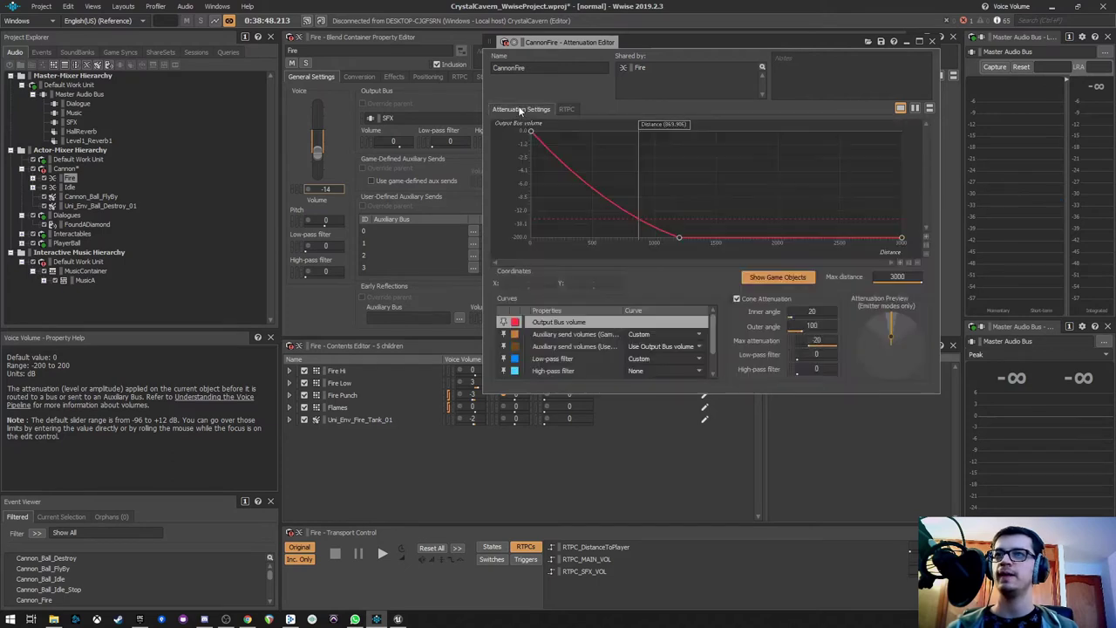
Step: Audition the Fire sound along the CannonFire Low-pass filter curve at decreasing distances, ending at distance 0
{"action": "left_click", "coordinate": [574, 359]}
{"action": "key", "text": "space"}
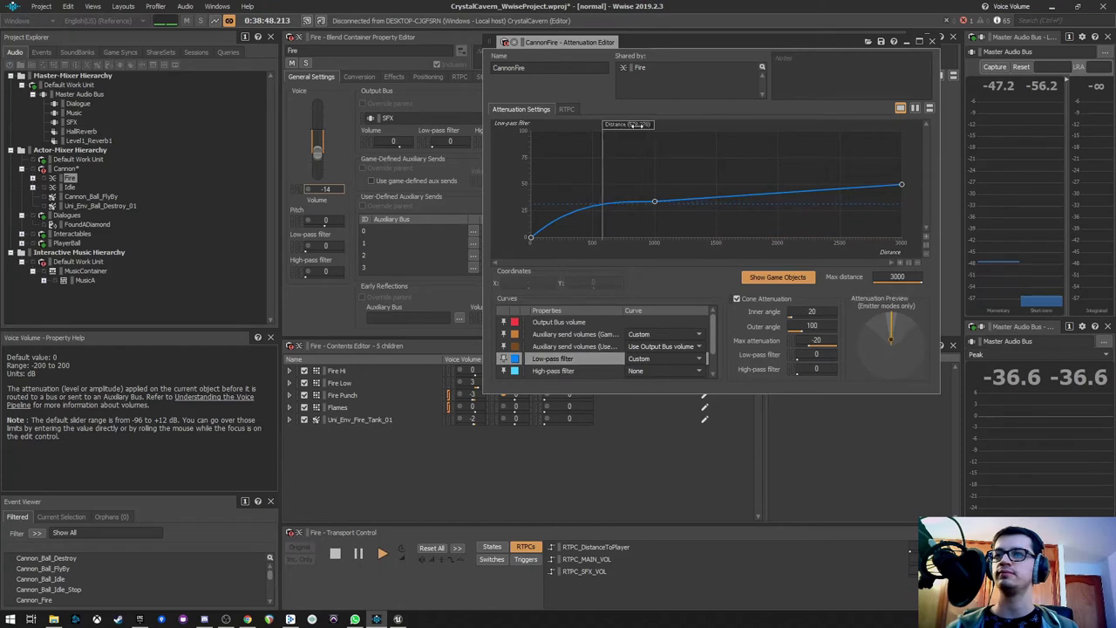
{"action": "left_click_drag", "start_coordinate": [635, 125], "coordinate": [593, 127]}
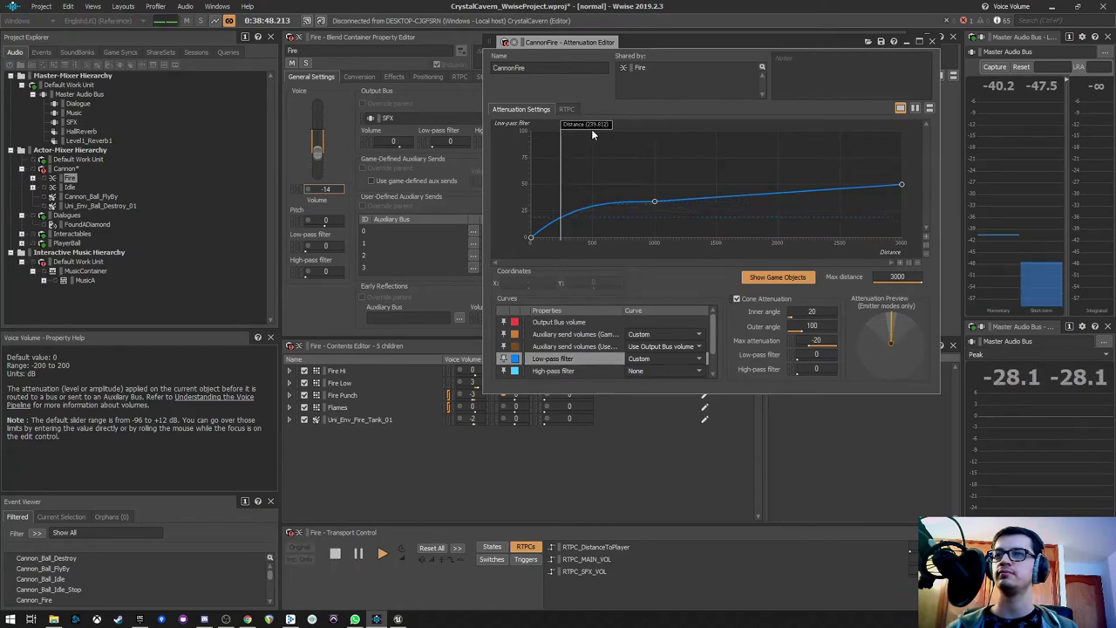
{"action": "key", "text": "space"}
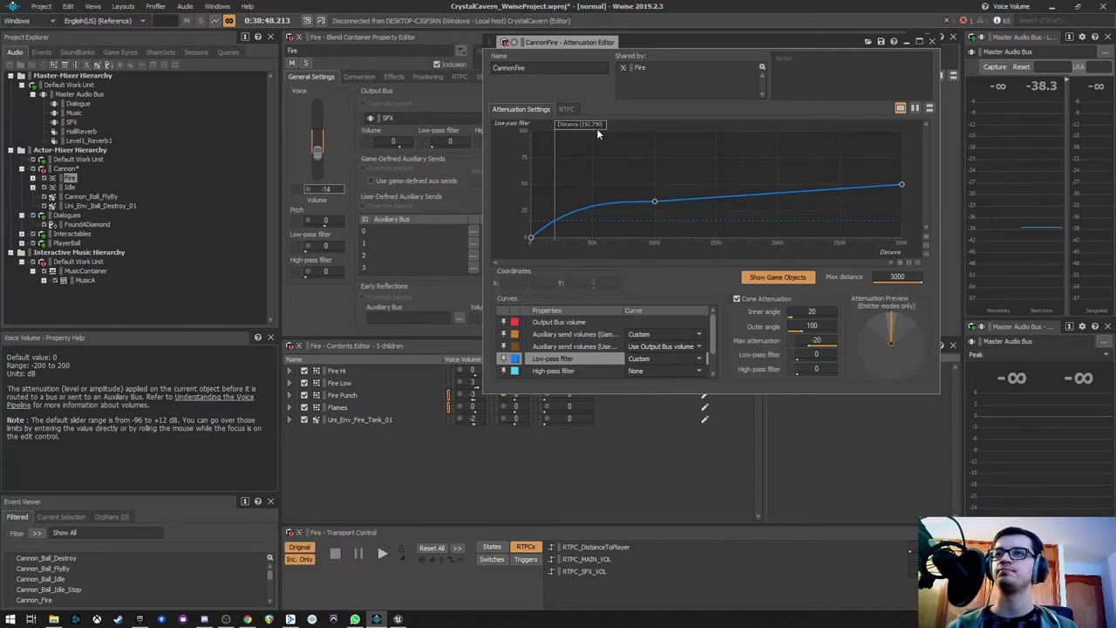
{"action": "left_click_drag", "start_coordinate": [528, 128], "coordinate": [512, 125]}
{"action": "scroll", "coordinate": [573, 353], "scroll_direction": "down", "scroll_amount": 2}
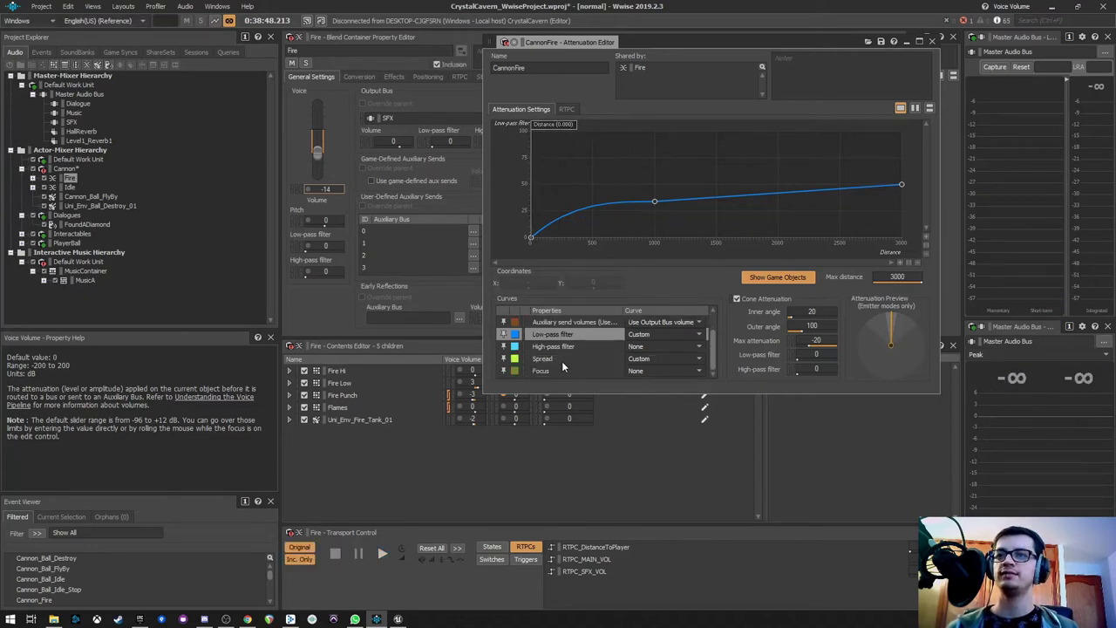
{"action": "scroll", "coordinate": [561, 361], "scroll_direction": "up", "scroll_amount": 2}
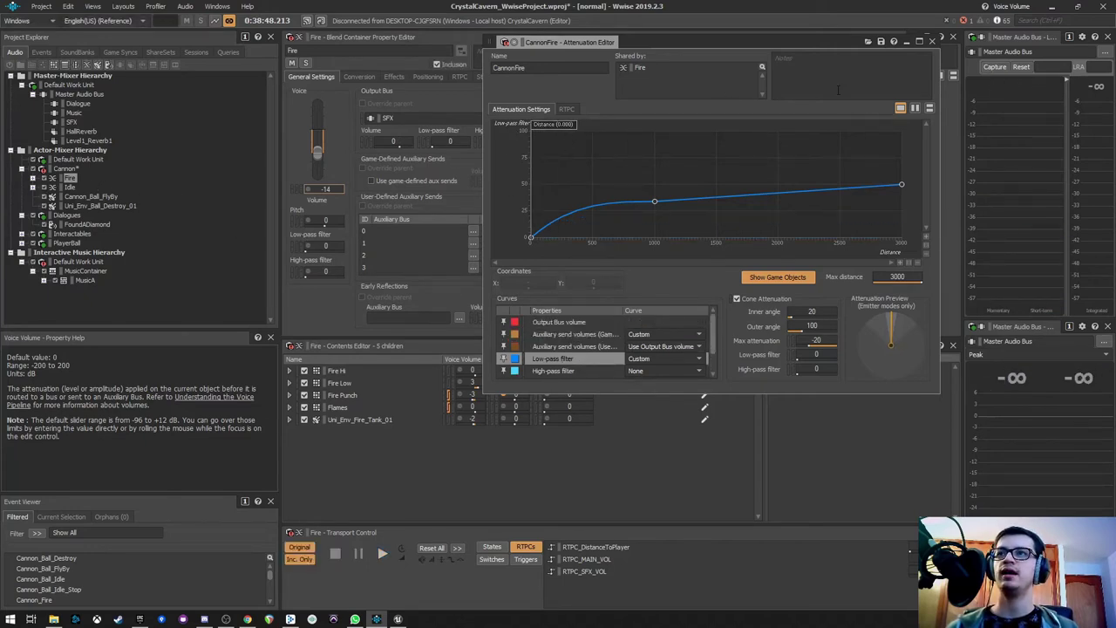
Step: Close the CannonFire attenuation and return to the general settings of the Fire blend container
{"action": "left_click", "coordinate": [931, 40]}
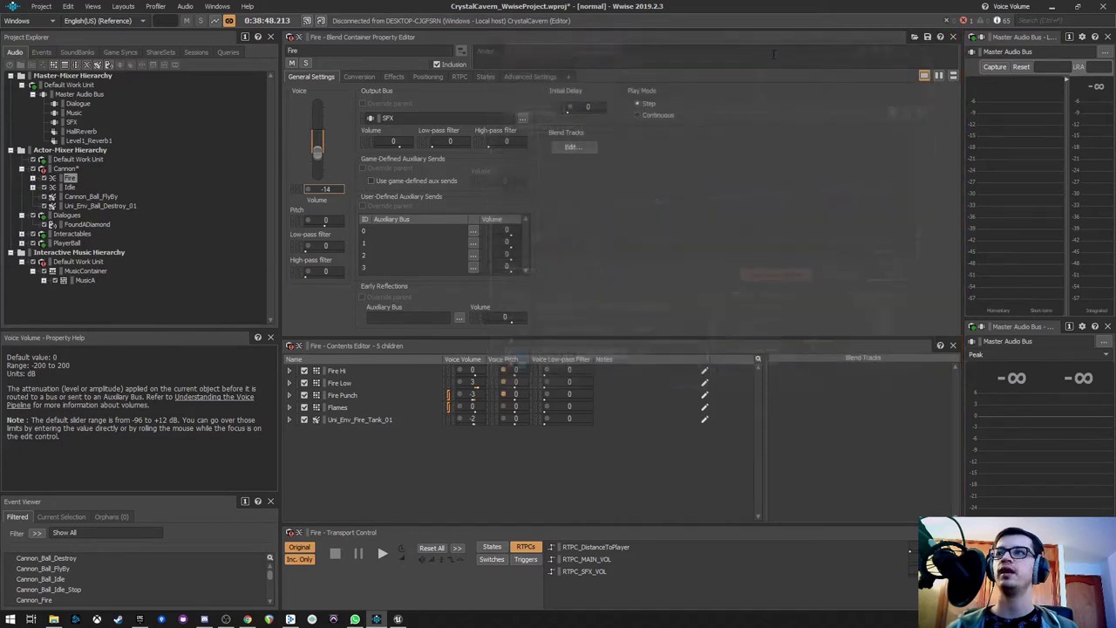
{"action": "left_click", "coordinate": [451, 73]}
{"action": "left_click", "coordinate": [315, 77]}
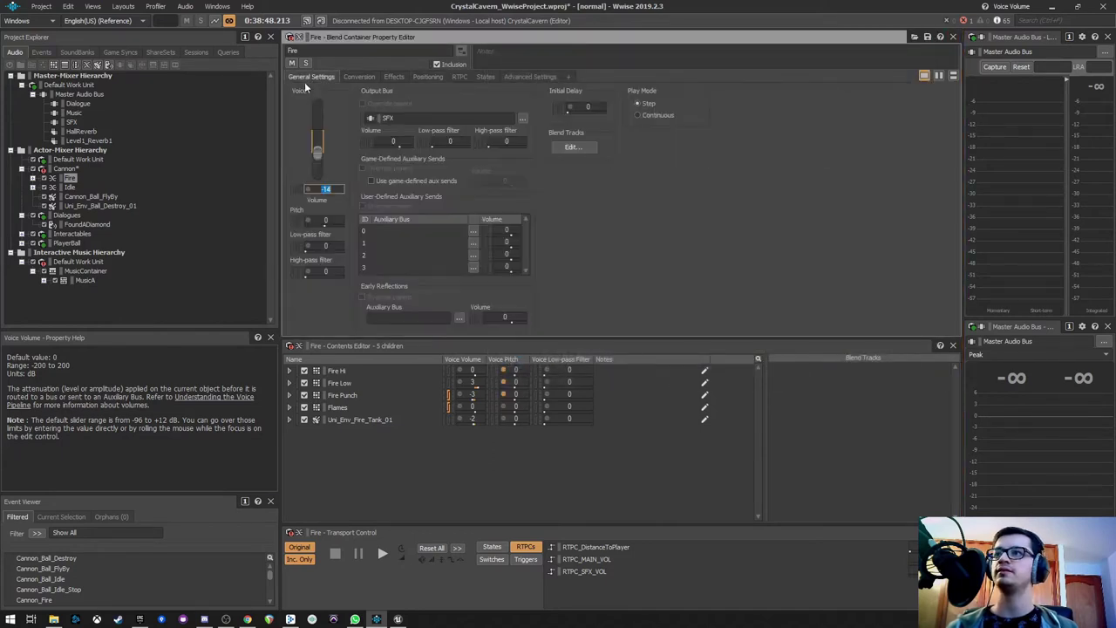
Step: Expand the Fire container and check the general and RTPC settings of its Fire Hi and Fire Low children
{"action": "left_click", "coordinate": [33, 177]}
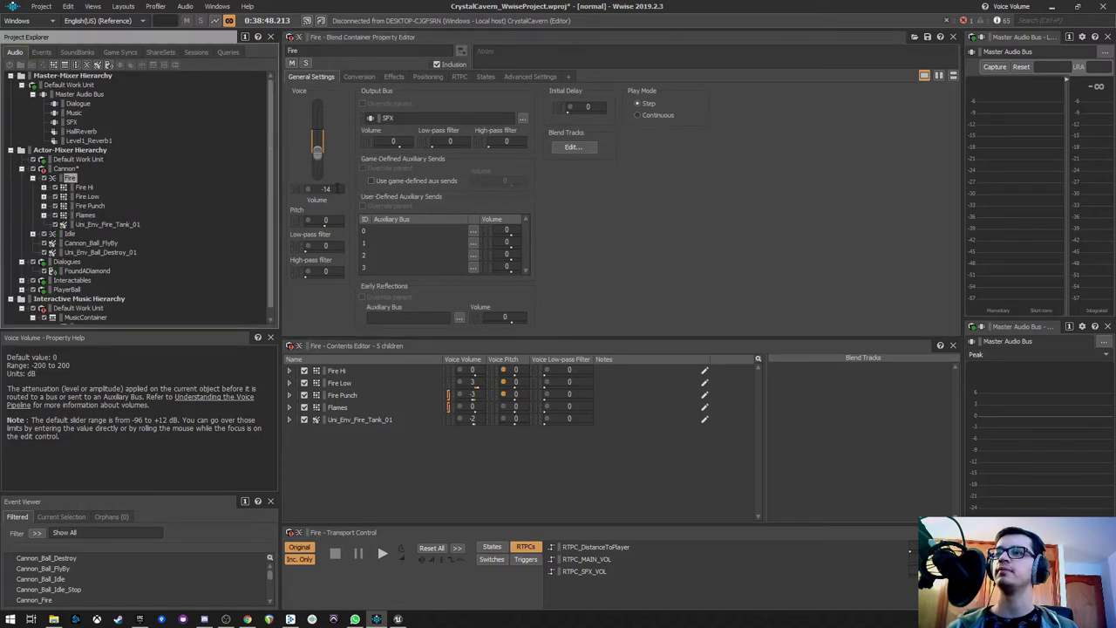
{"action": "left_click", "coordinate": [87, 189]}
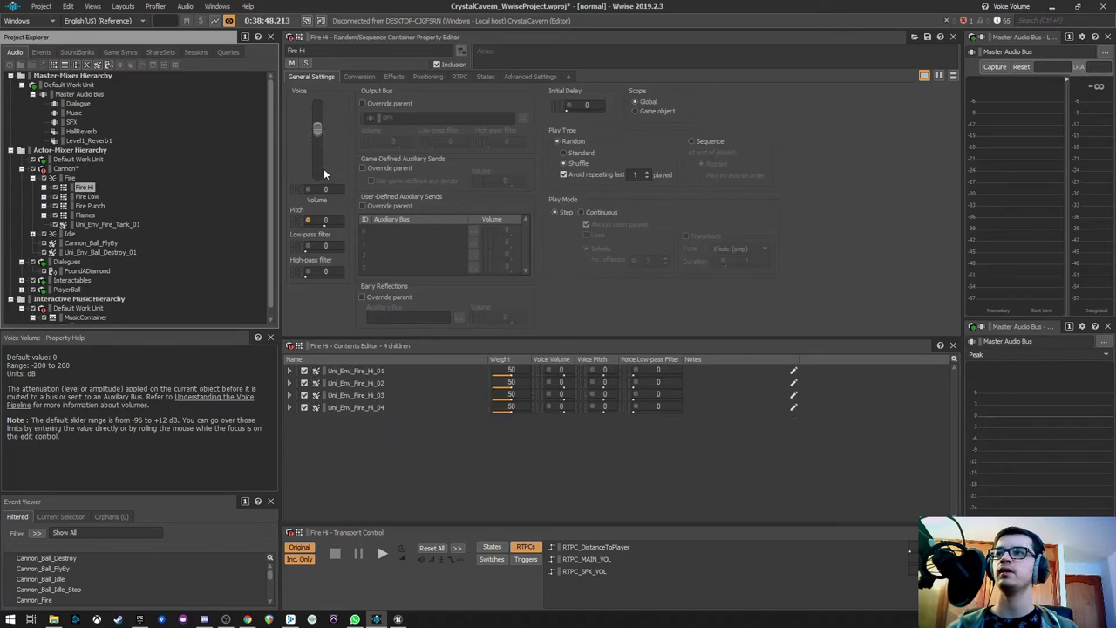
{"action": "left_click", "coordinate": [450, 80]}
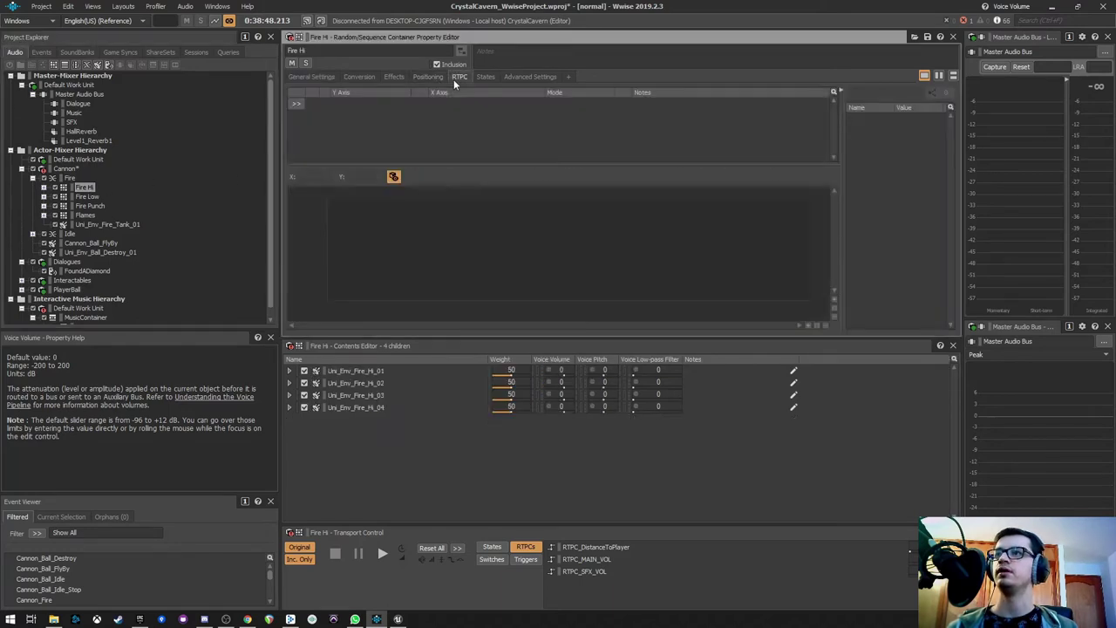
{"action": "left_click", "coordinate": [111, 197]}
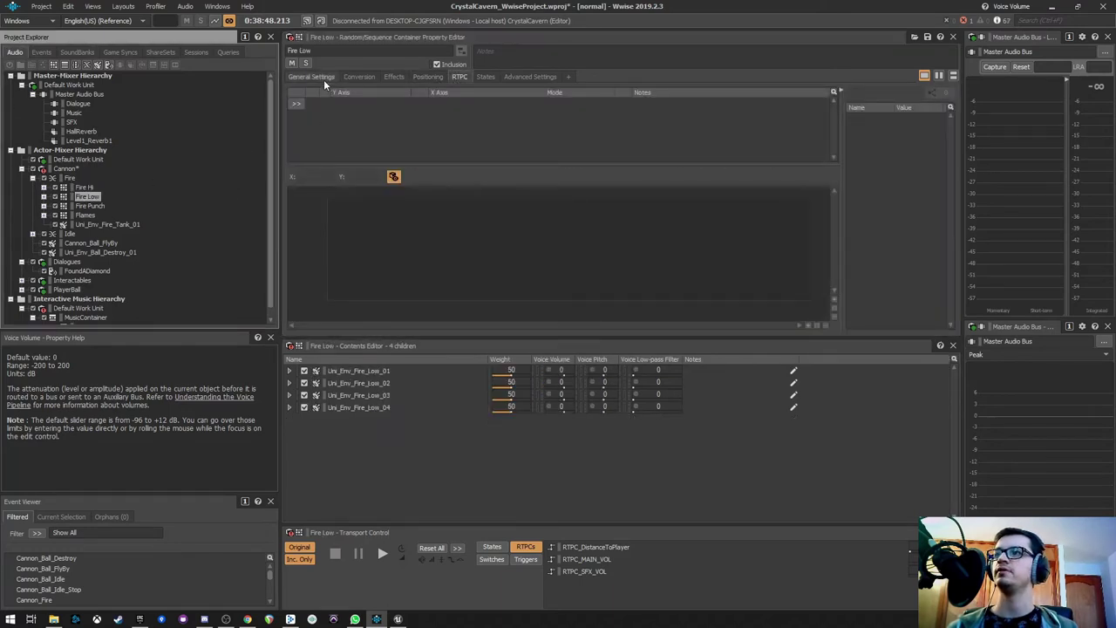
{"action": "left_click", "coordinate": [324, 79]}
Step: Examine the Voice Volume curve driven by RTPC_DistanceToPlayer on the Fire Punch container and preview its sound
{"action": "left_click", "coordinate": [126, 207]}
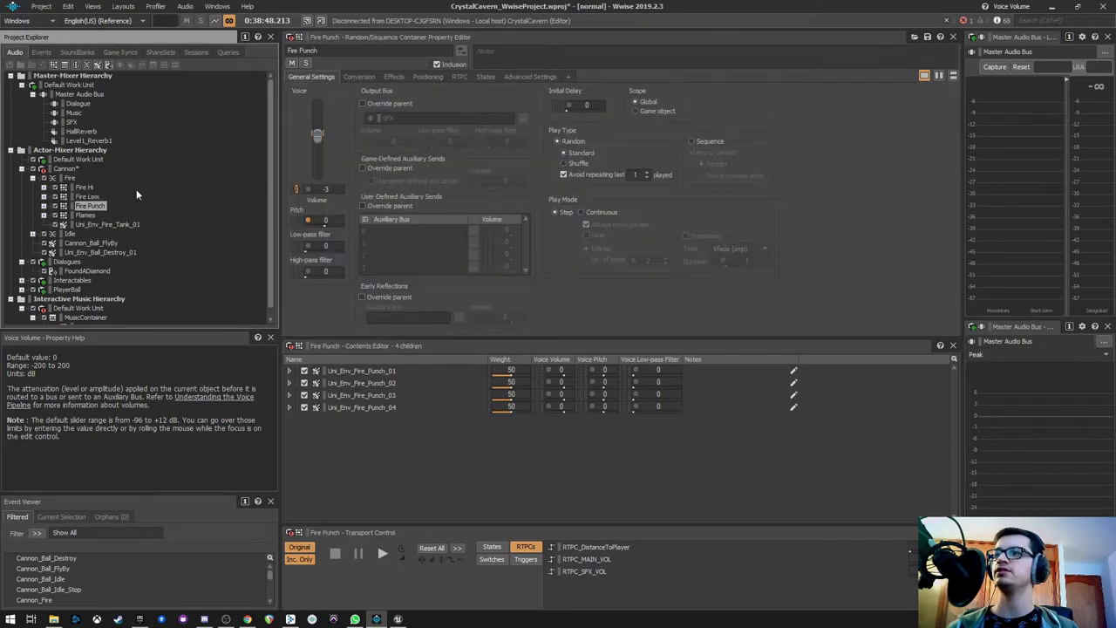
{"action": "left_click", "coordinate": [462, 77]}
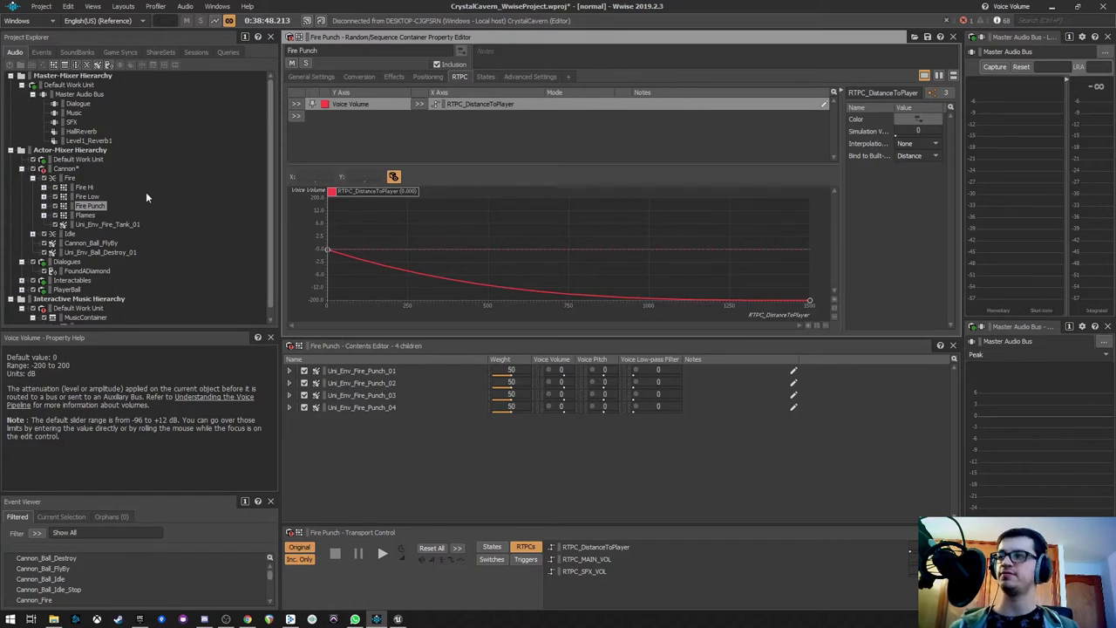
{"action": "left_click", "coordinate": [97, 204]}
{"action": "key", "text": "space"}
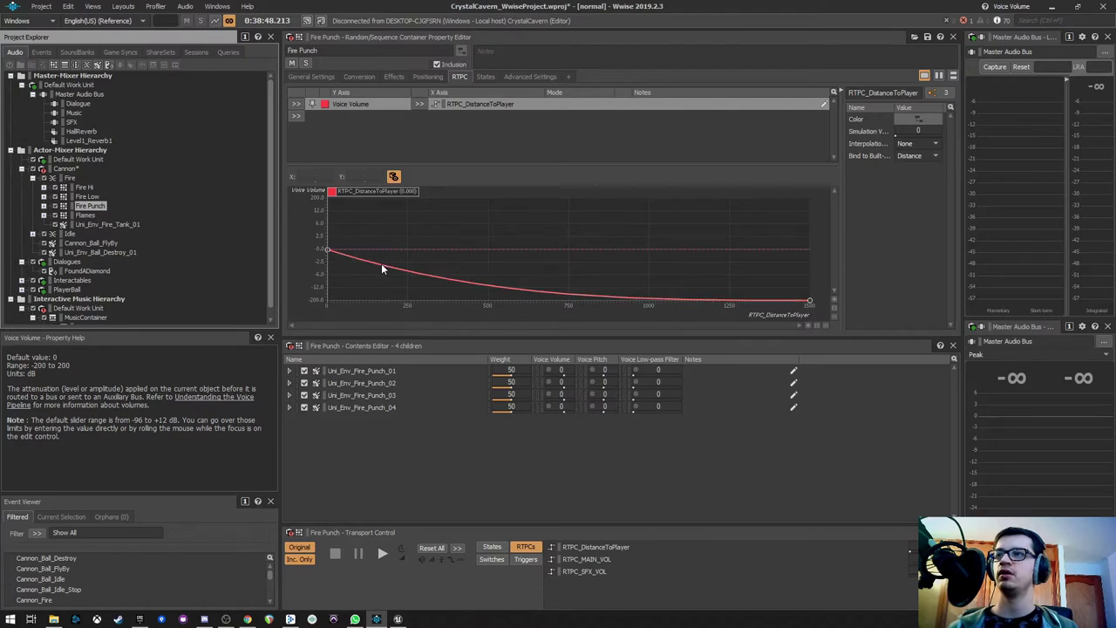
Step: Audition Fire Punch with RTPC_DistanceToPlayer simulated at about 1093, and return the simulated distance to 0
{"action": "left_click", "coordinate": [437, 79]}
{"action": "left_click", "coordinate": [461, 78]}
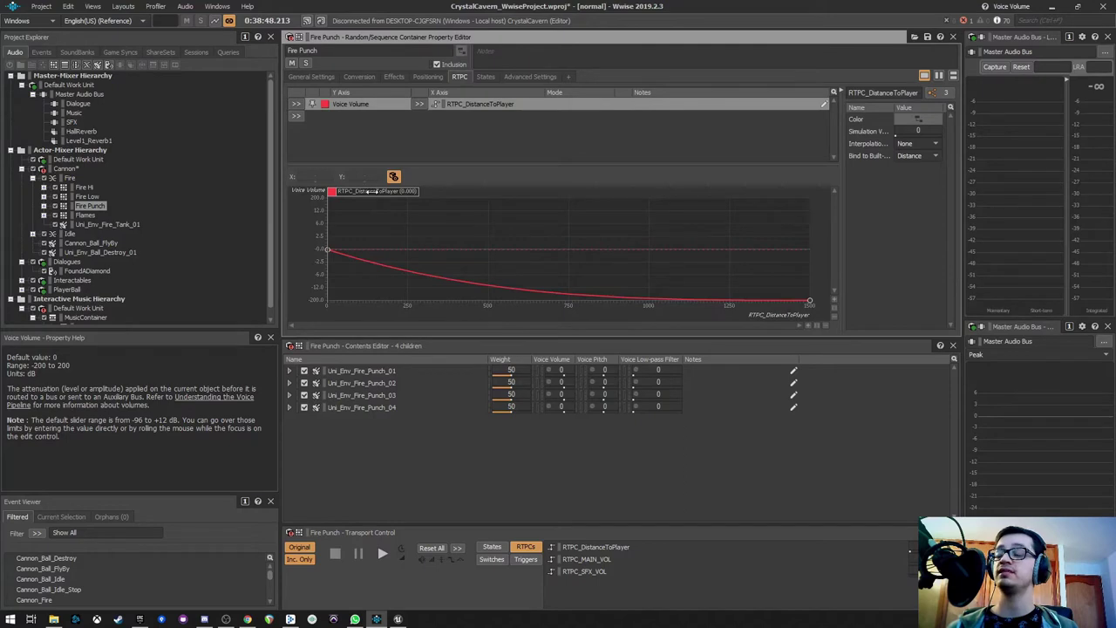
{"action": "left_click_drag", "start_coordinate": [372, 191], "coordinate": [726, 191]}
{"action": "key", "text": "space"}
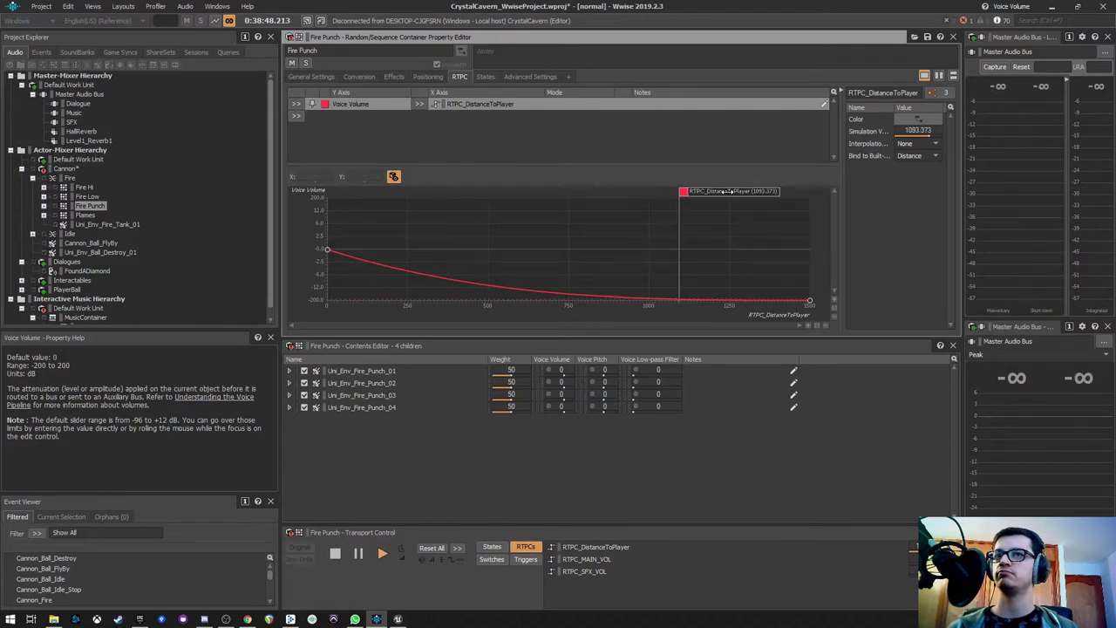
{"action": "left_click_drag", "start_coordinate": [727, 192], "coordinate": [335, 207]}
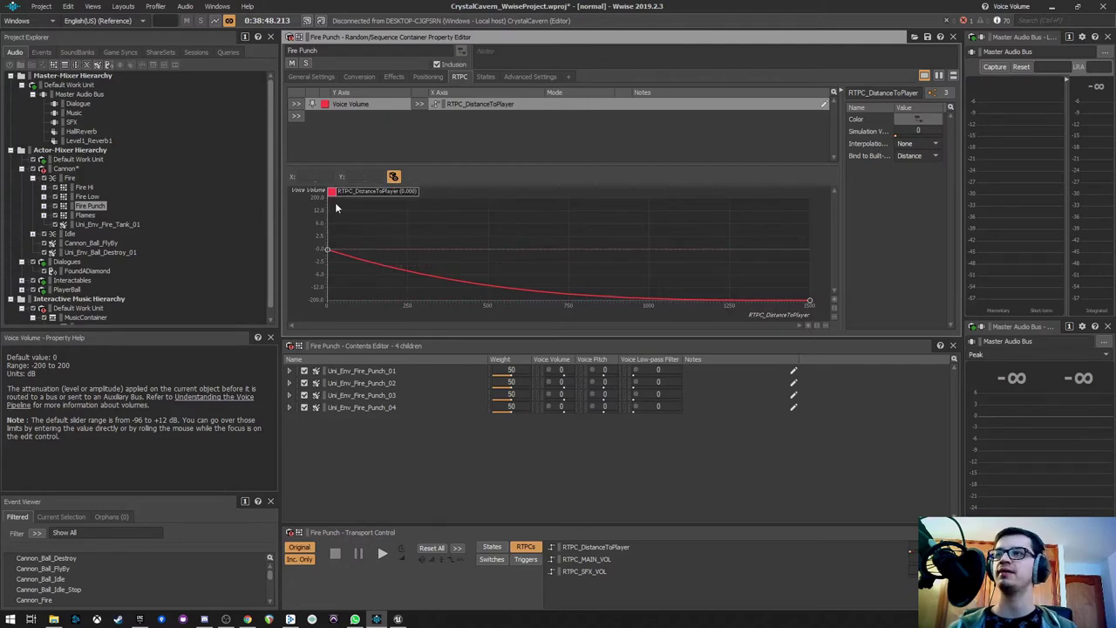
Step: Check the effects and general settings of the Fire Low container
{"action": "key", "text": "Up"}
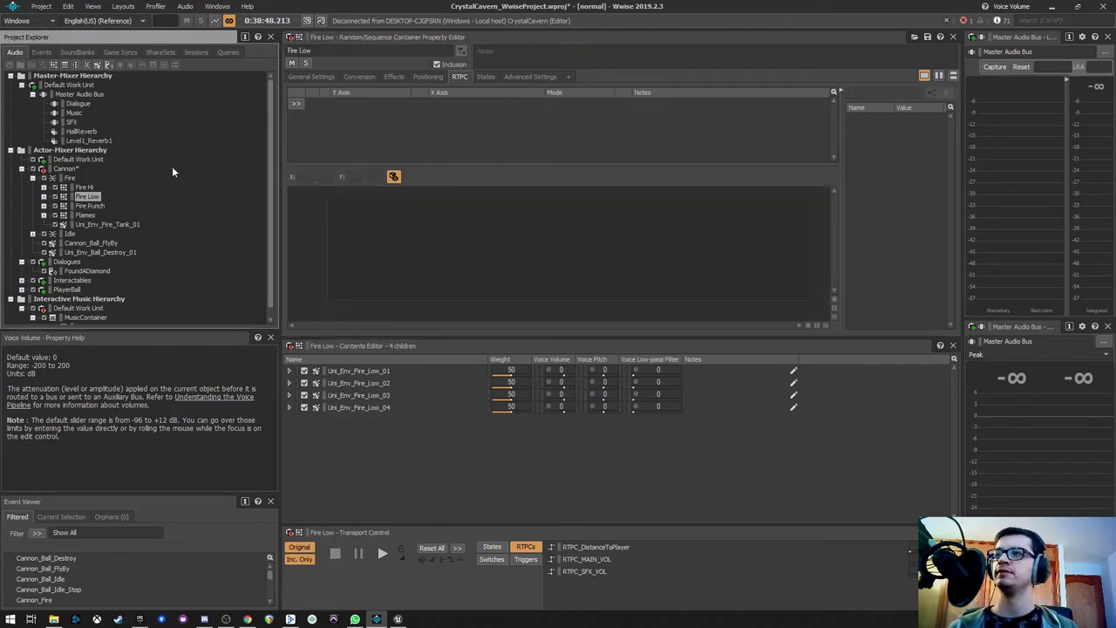
{"action": "left_click", "coordinate": [312, 77]}
{"action": "left_click", "coordinate": [389, 76]}
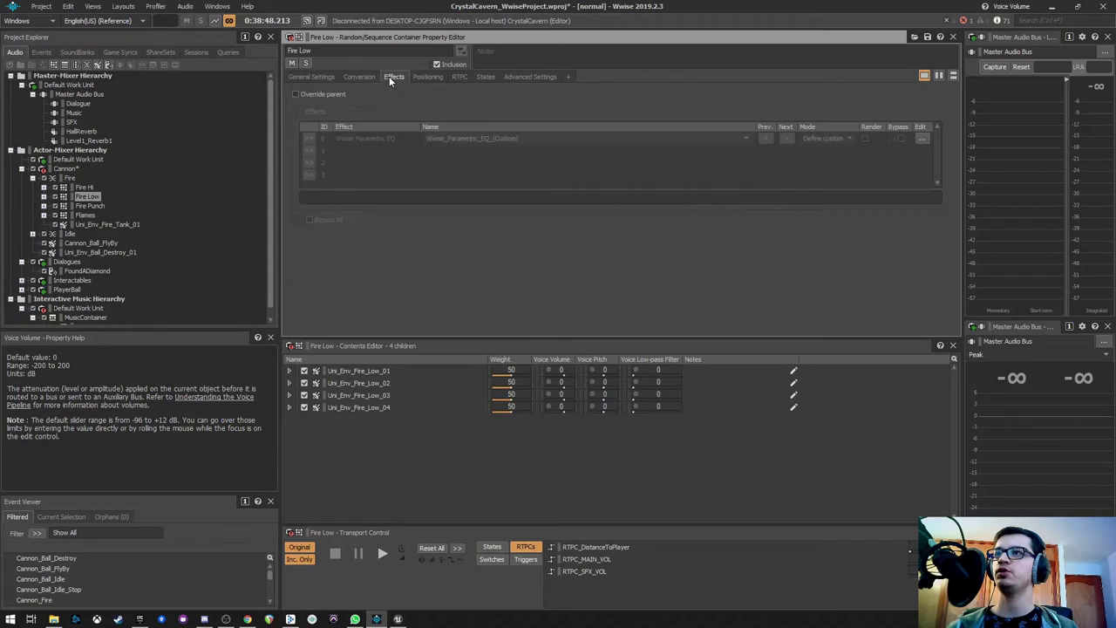
{"action": "left_click", "coordinate": [305, 78]}
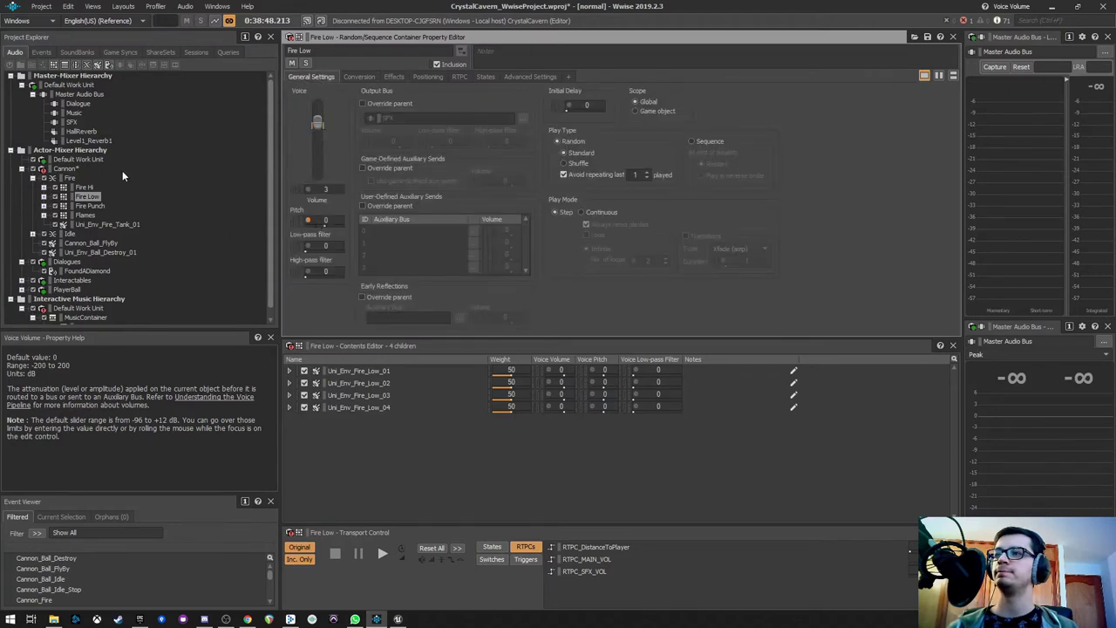
Step: Audition the Flames container's Voice Volume RTPC at simulated player distances of 0 and about 1008, and return the distance to 0
{"action": "left_click", "coordinate": [87, 215]}
{"action": "left_click", "coordinate": [462, 78]}
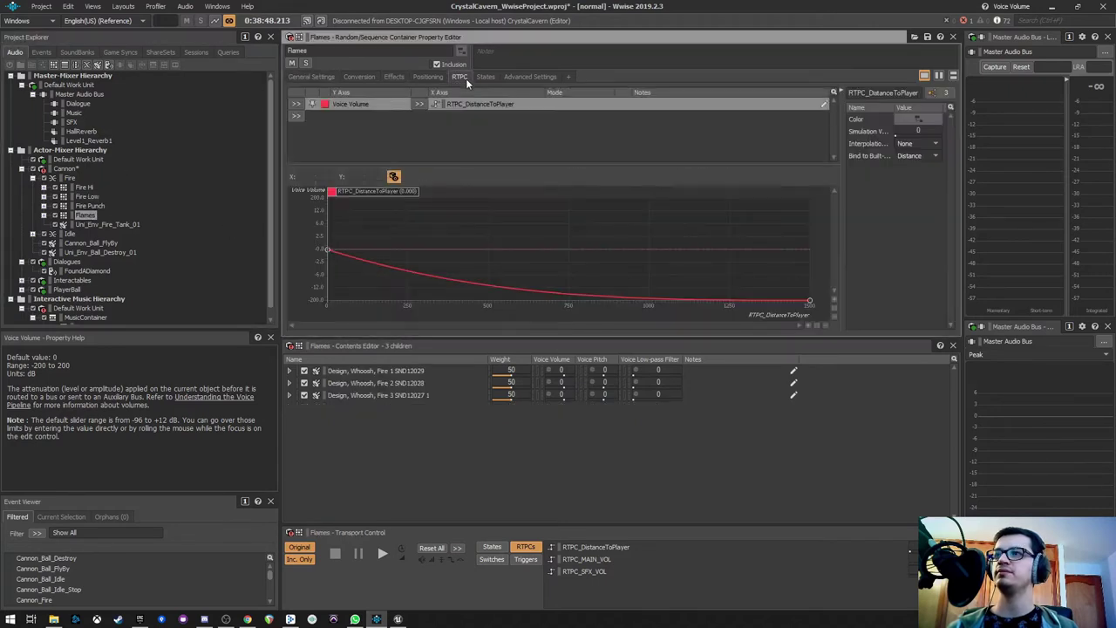
{"action": "key", "text": "space"}
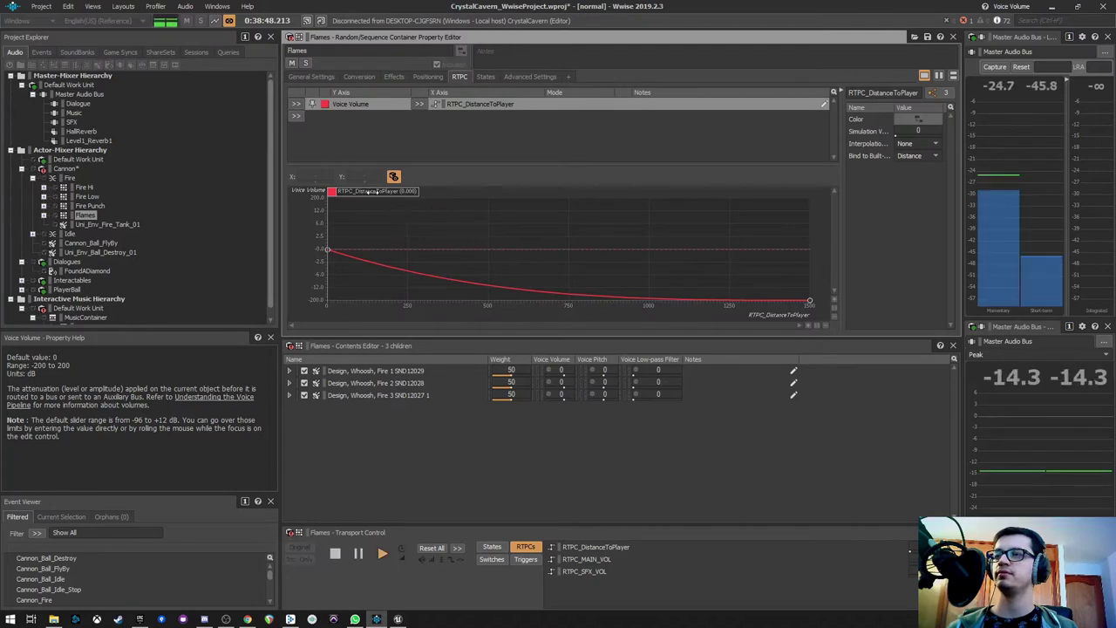
{"action": "key", "text": "space"}
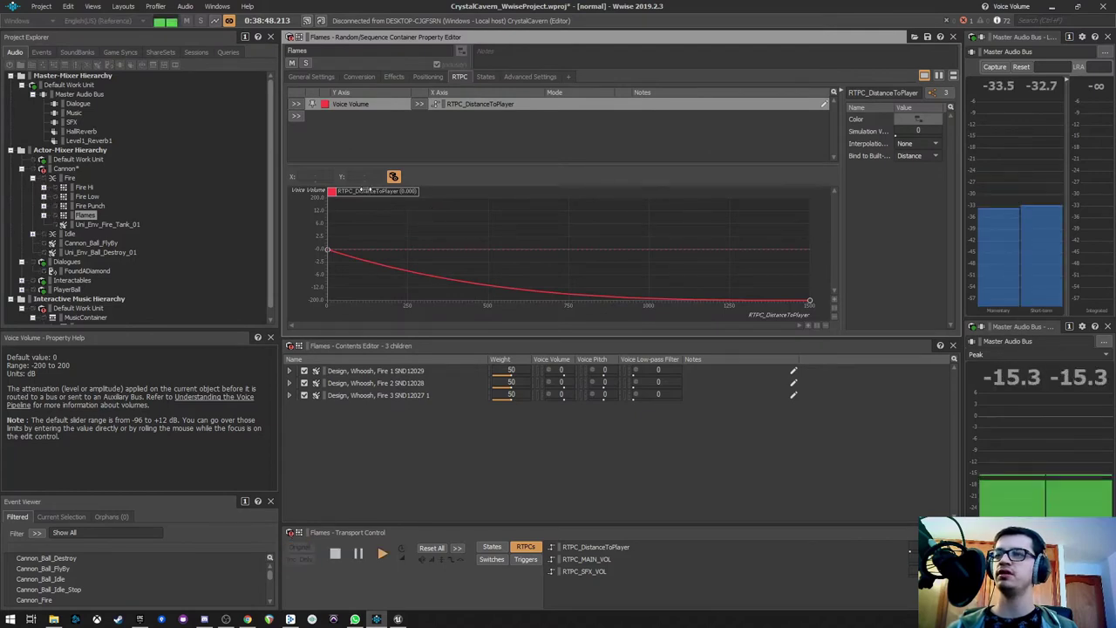
{"action": "left_click_drag", "start_coordinate": [356, 194], "coordinate": [653, 237]}
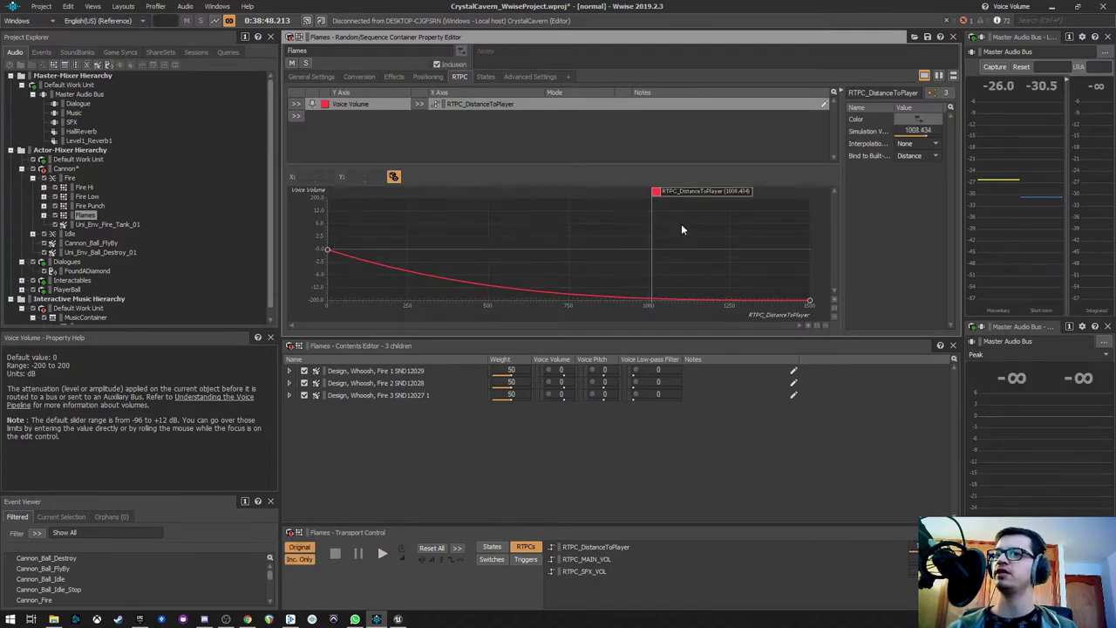
{"action": "key", "text": "space"}
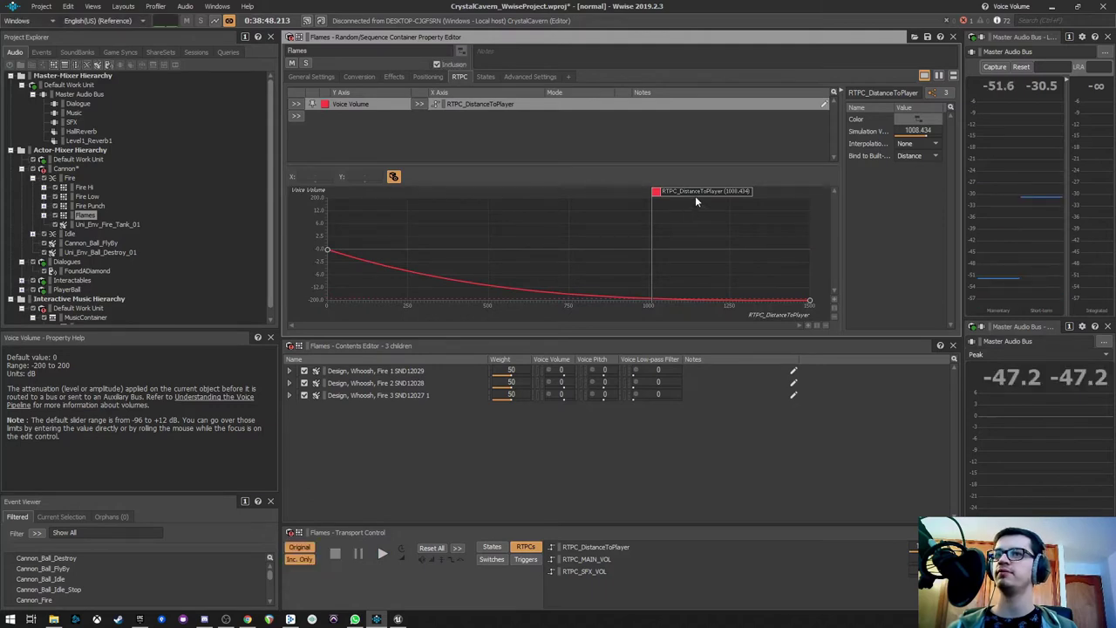
{"action": "left_click_drag", "start_coordinate": [654, 194], "coordinate": [353, 195]}
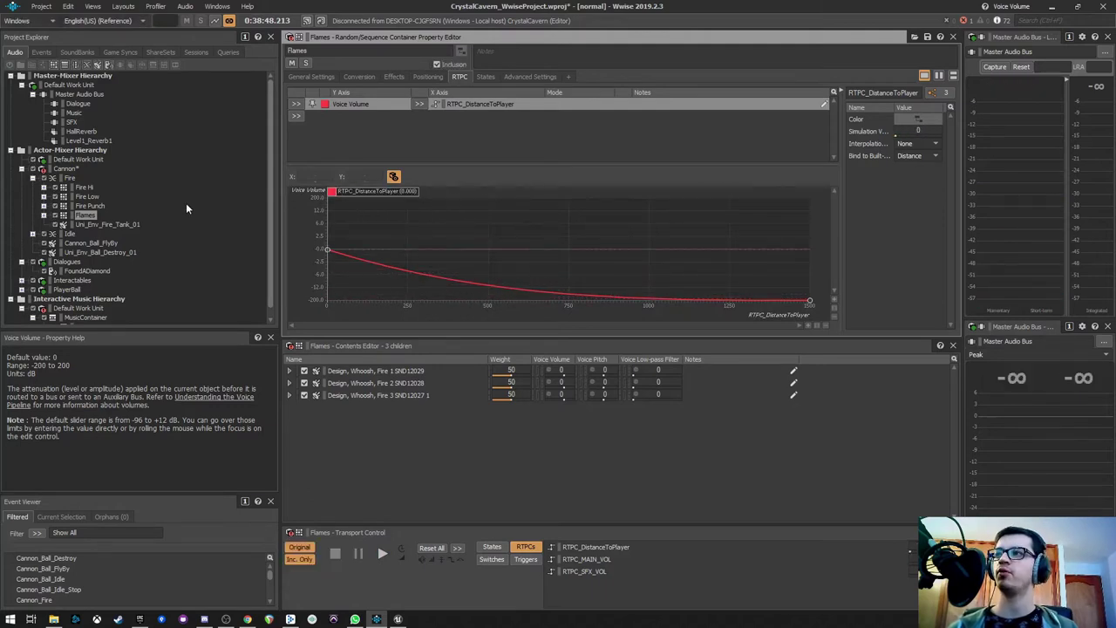
Step: Open the Wwise Parametric EQ effect of the Fire container and display its Band 1 Gain RTPC curve
{"action": "left_click", "coordinate": [70, 178]}
{"action": "left_click", "coordinate": [393, 76]}
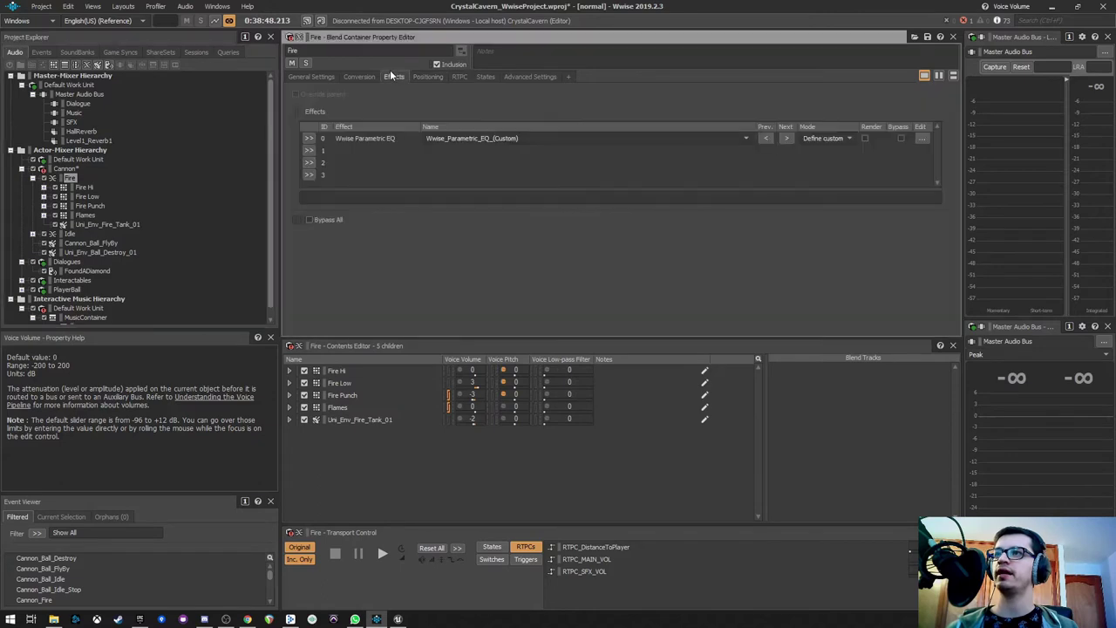
{"action": "left_click", "coordinate": [361, 137]}
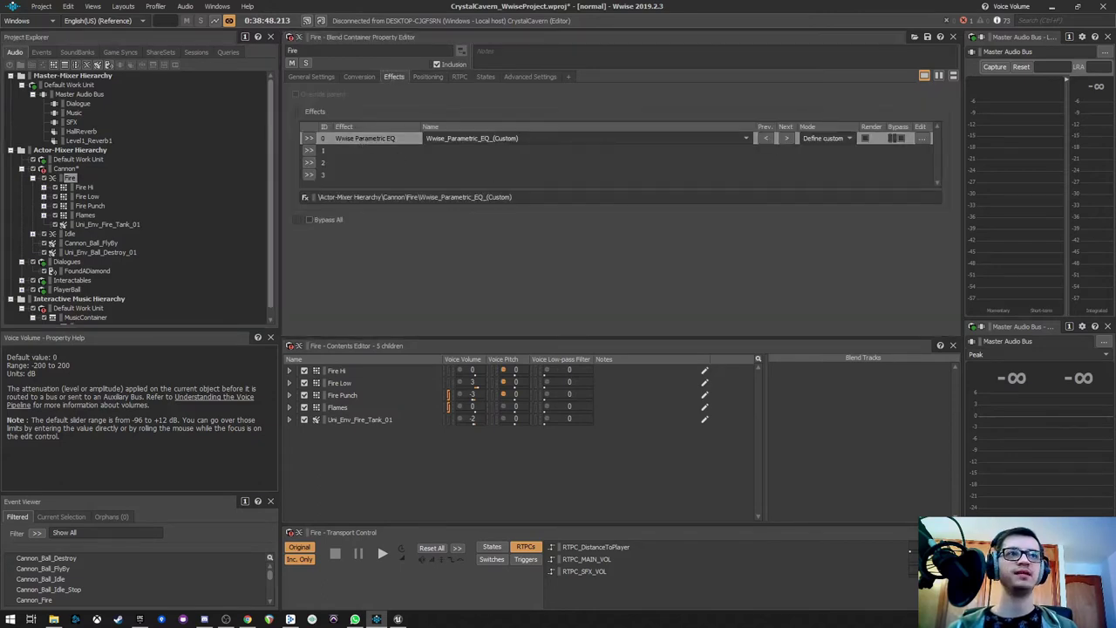
{"action": "left_click_drag", "start_coordinate": [1115, 102], "coordinate": [515, 36]}
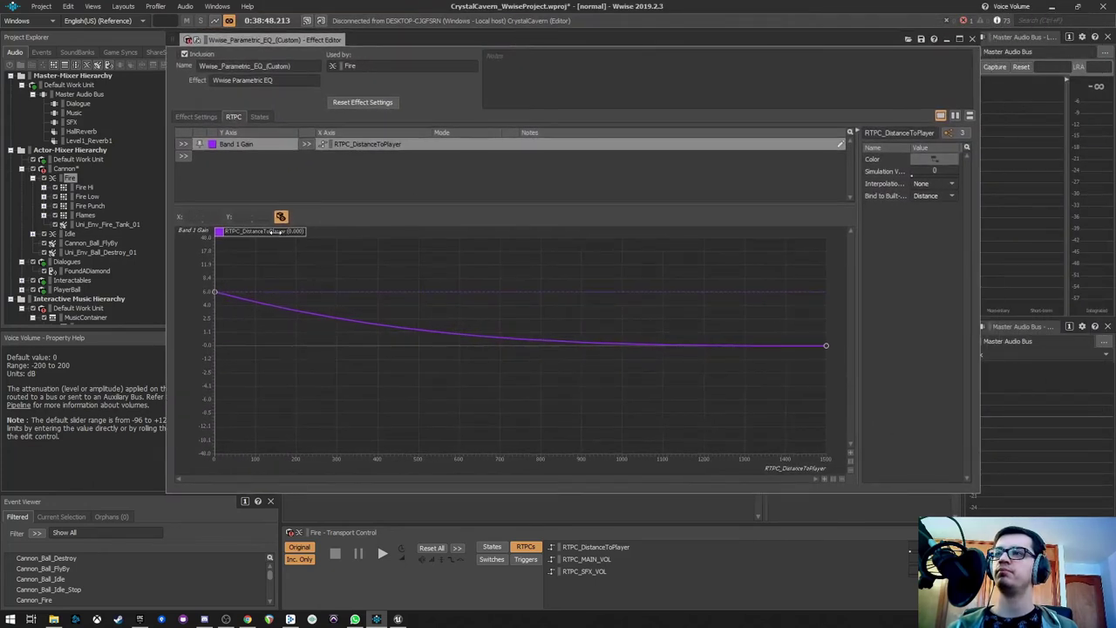
Step: Try the simulated player distance on the Band 1 Gain curve, and check the parametric EQ's band settings
{"action": "left_click_drag", "start_coordinate": [280, 232], "coordinate": [237, 240]}
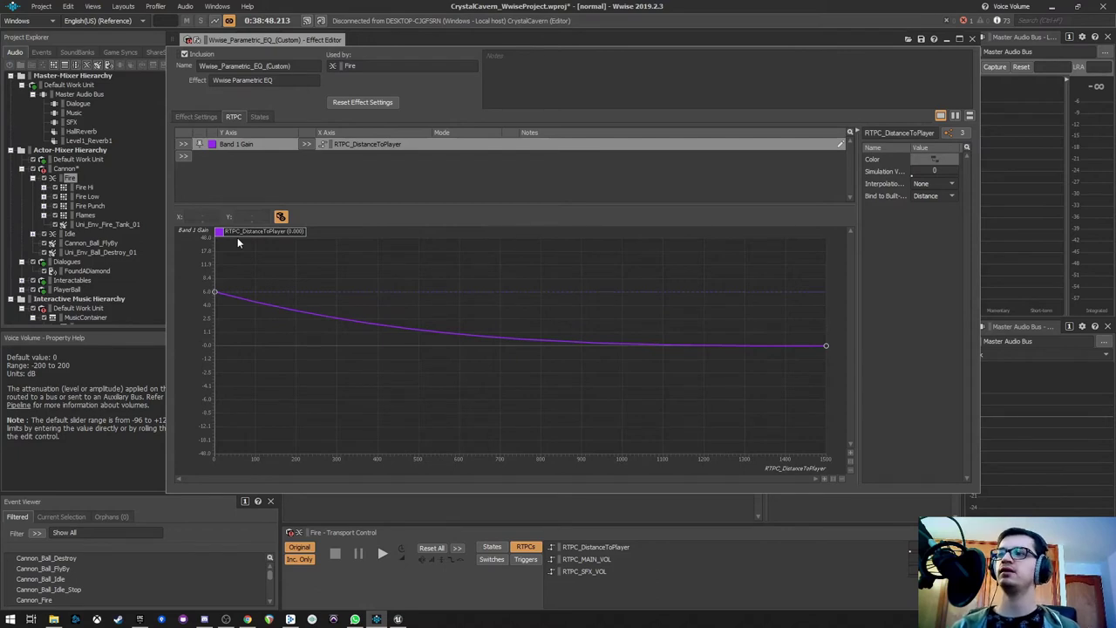
{"action": "left_click", "coordinate": [197, 120]}
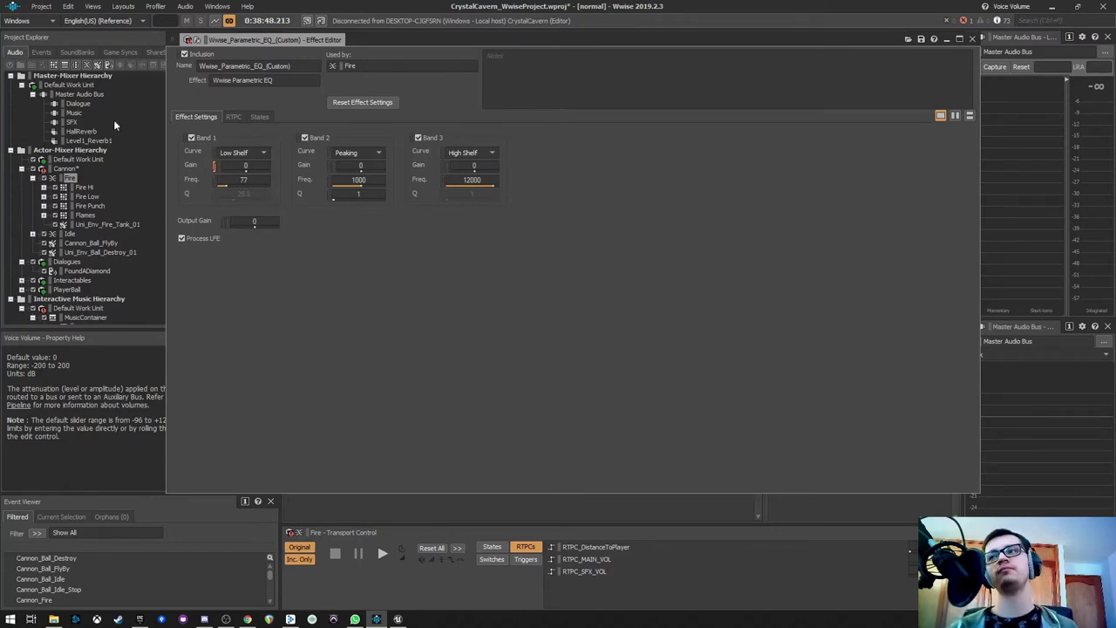
{"action": "left_click", "coordinate": [234, 117]}
Step: Audition Fire with the EQ's Band 1 Gain RTPC while varying the simulated player distance, and close the effect editor
{"action": "key", "text": "space"}
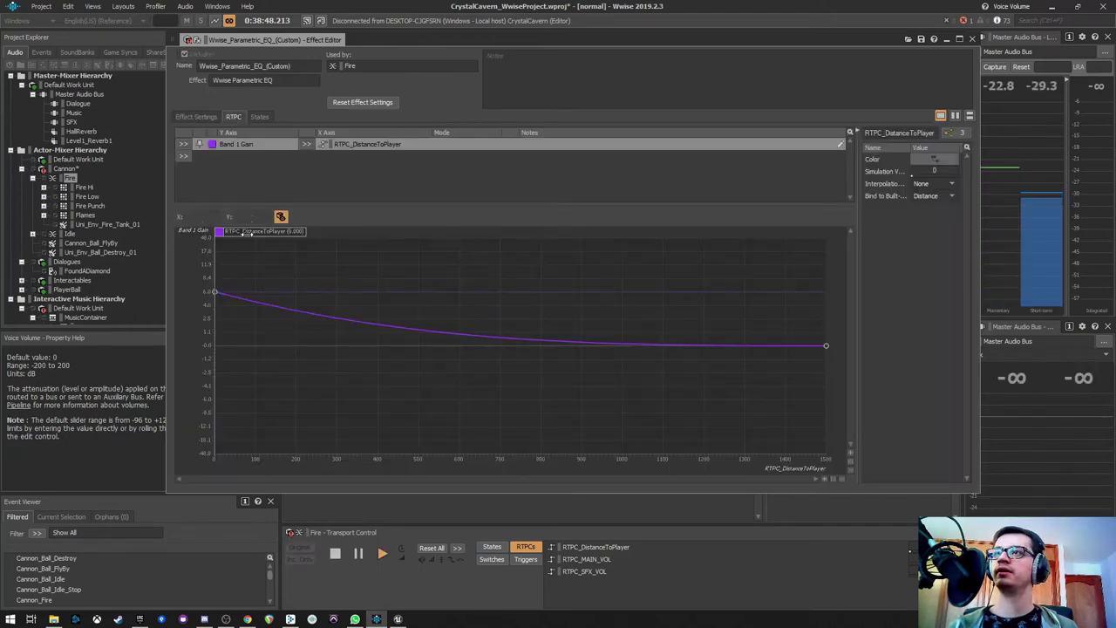
{"action": "left_click_drag", "start_coordinate": [278, 234], "coordinate": [214, 239]}
{"action": "key", "text": "space"}
{"action": "key", "text": "space"}
{"action": "key", "text": "space"}
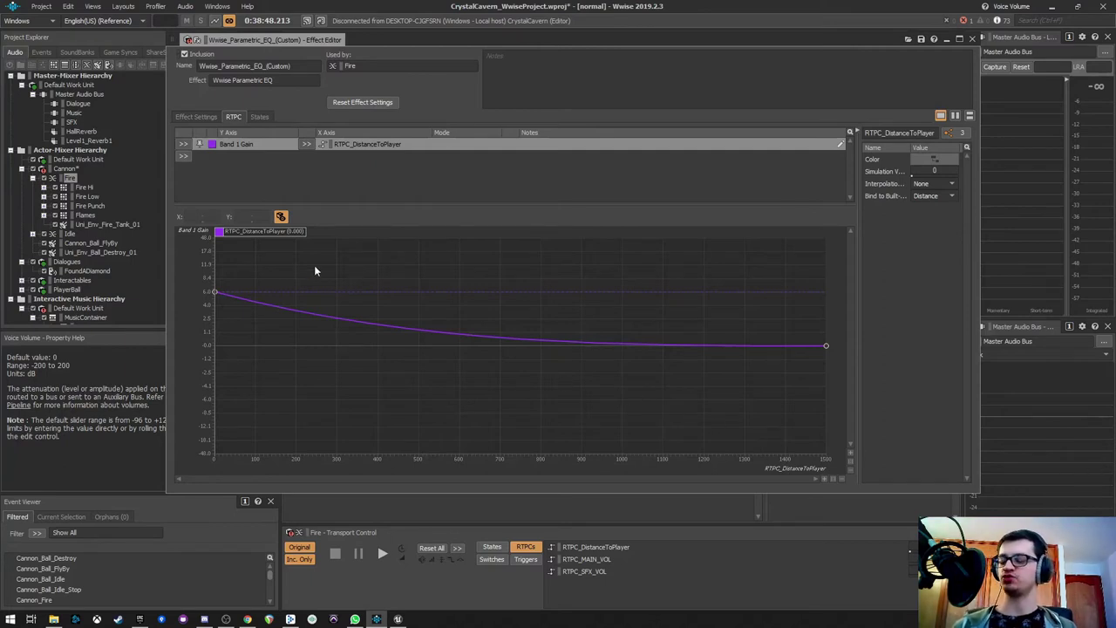
{"action": "left_click", "coordinate": [972, 41]}
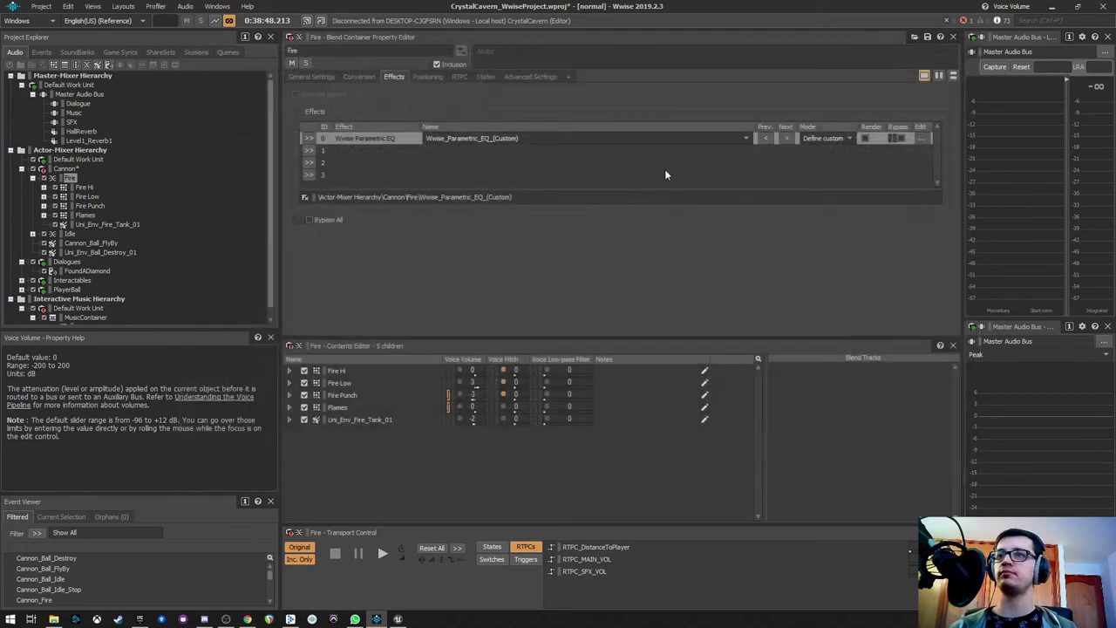
Step: Save the Wwise project, switch to Unreal Editor, and generate the sound data for Windows
{"action": "left_click", "coordinate": [312, 77]}
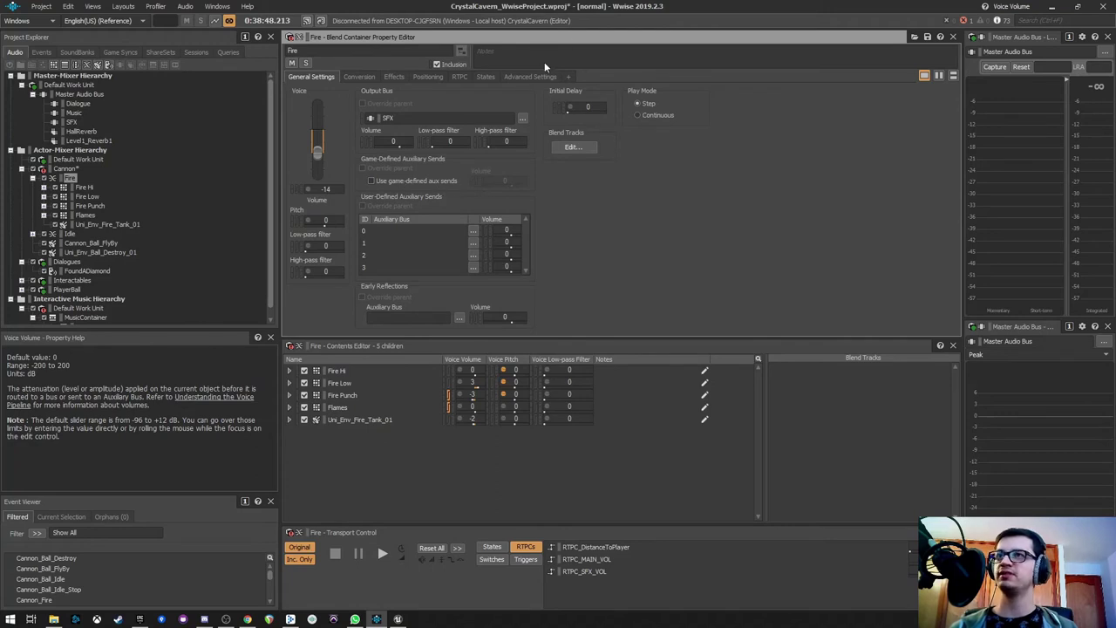
{"action": "key", "text": "ctrl+s"}
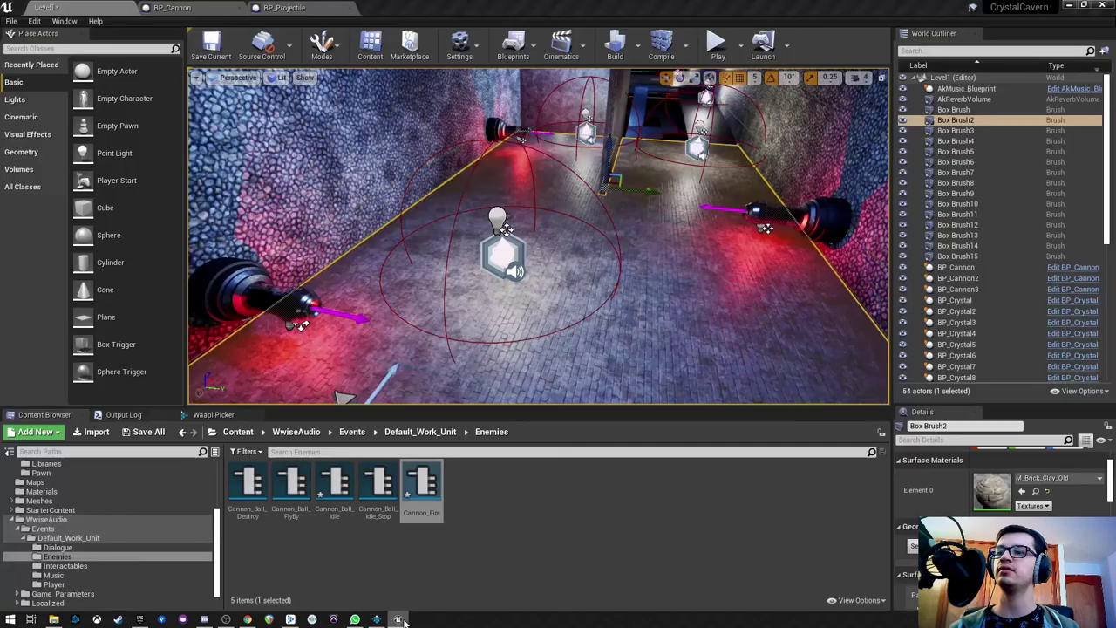
{"action": "left_click", "coordinate": [397, 618]}
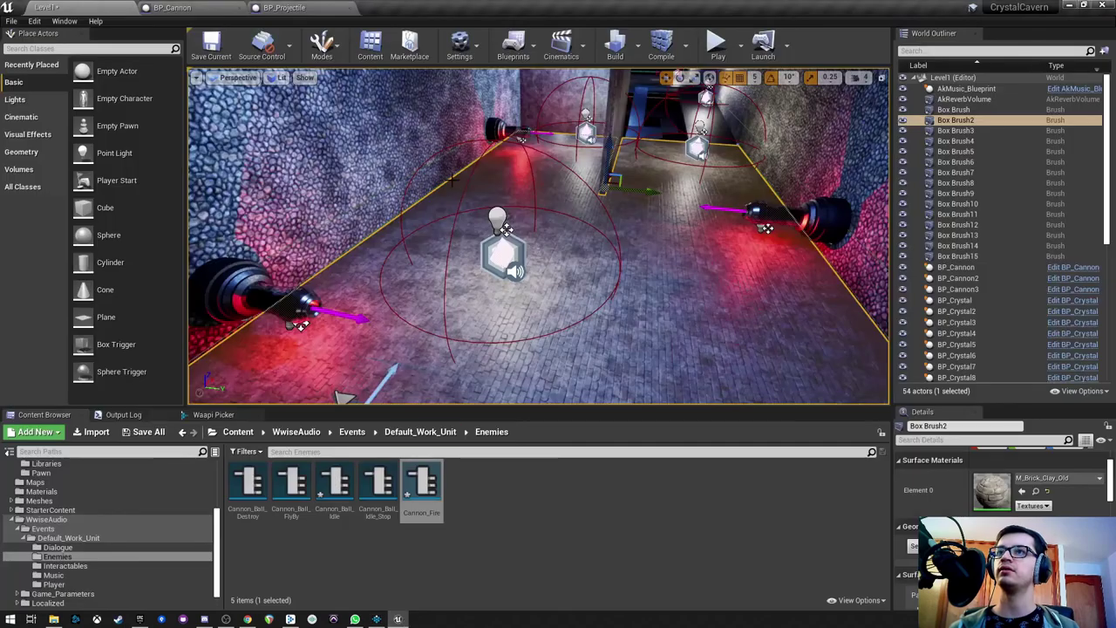
{"action": "left_click", "coordinate": [226, 416]}
{"action": "left_click", "coordinate": [821, 446]}
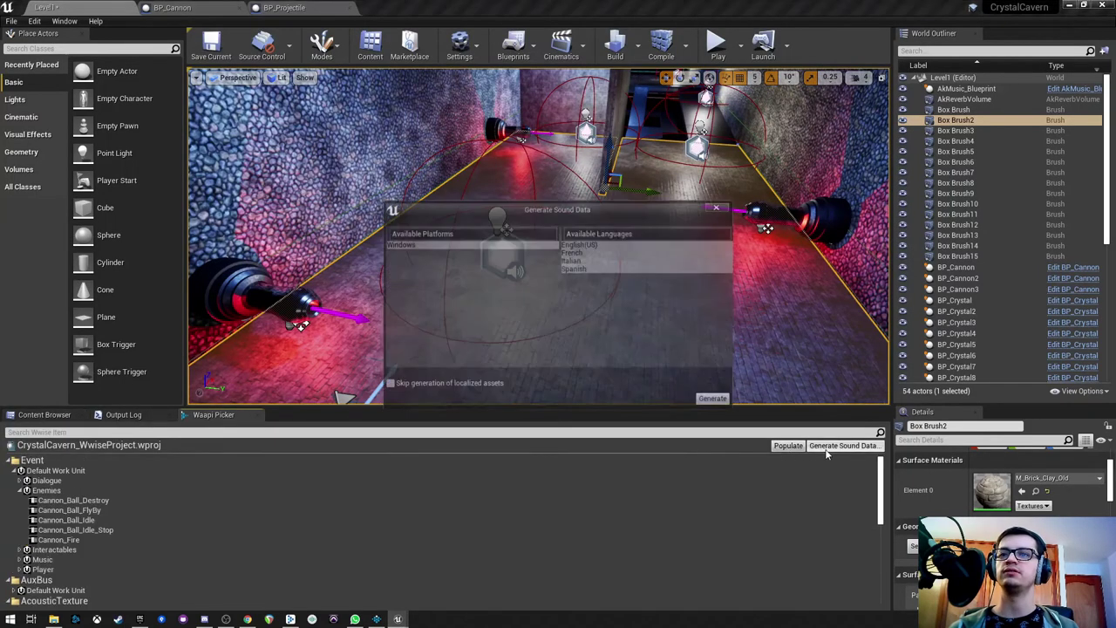
{"action": "left_click", "coordinate": [713, 399]}
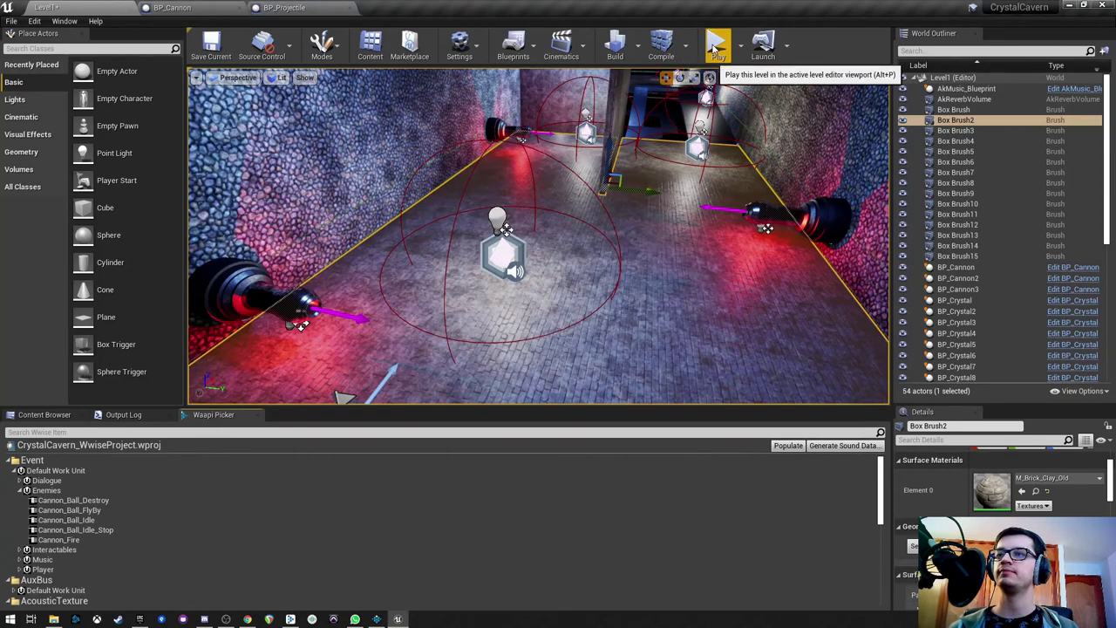
Step: Switch back to Wwise, set the Fire container's voice volume to 2, and save the project
{"action": "left_click", "coordinate": [377, 620]}
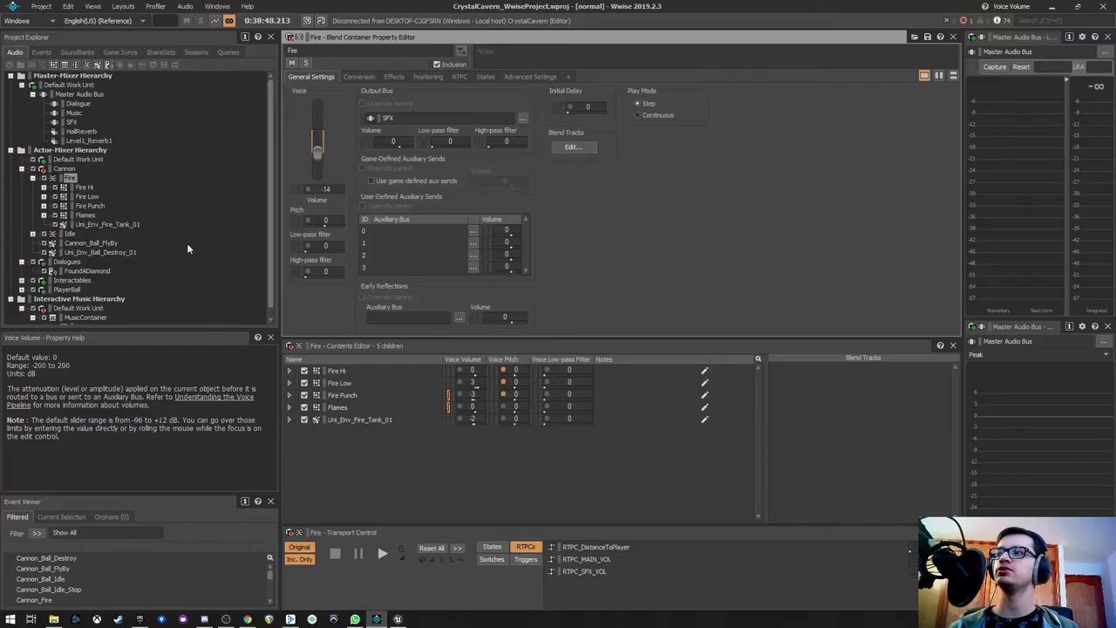
{"action": "left_click", "coordinate": [333, 188]}
{"action": "type", "text": "2"}
{"action": "key", "text": "Return"}
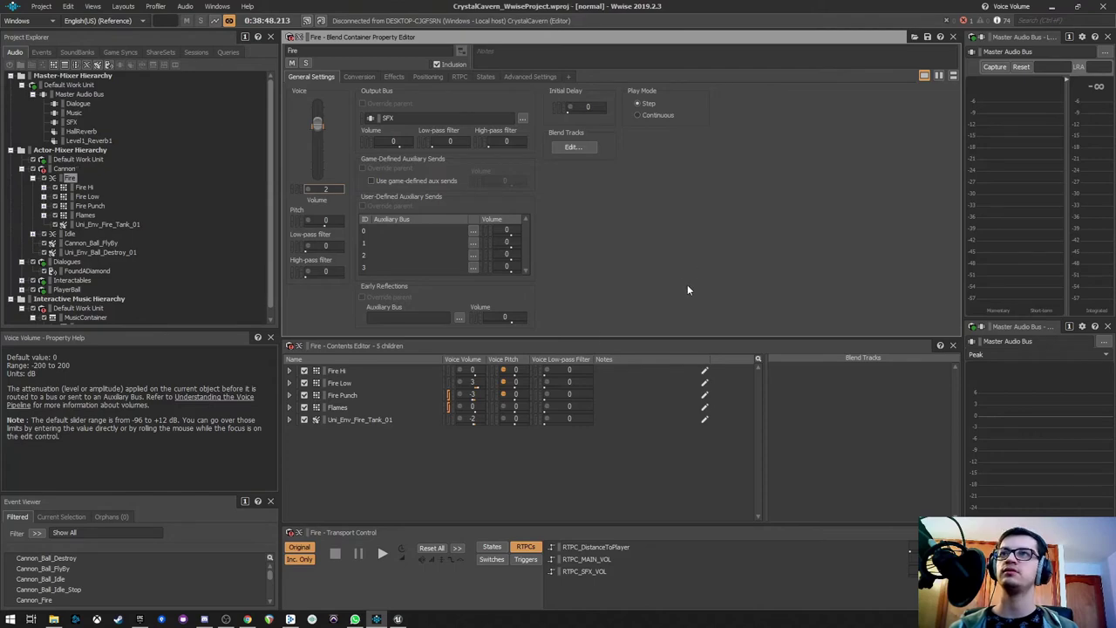
Step: Regenerate the Windows sound data in Unreal Editor with the new Fire volume
{"action": "left_click", "coordinate": [397, 620]}
{"action": "left_click", "coordinate": [846, 445]}
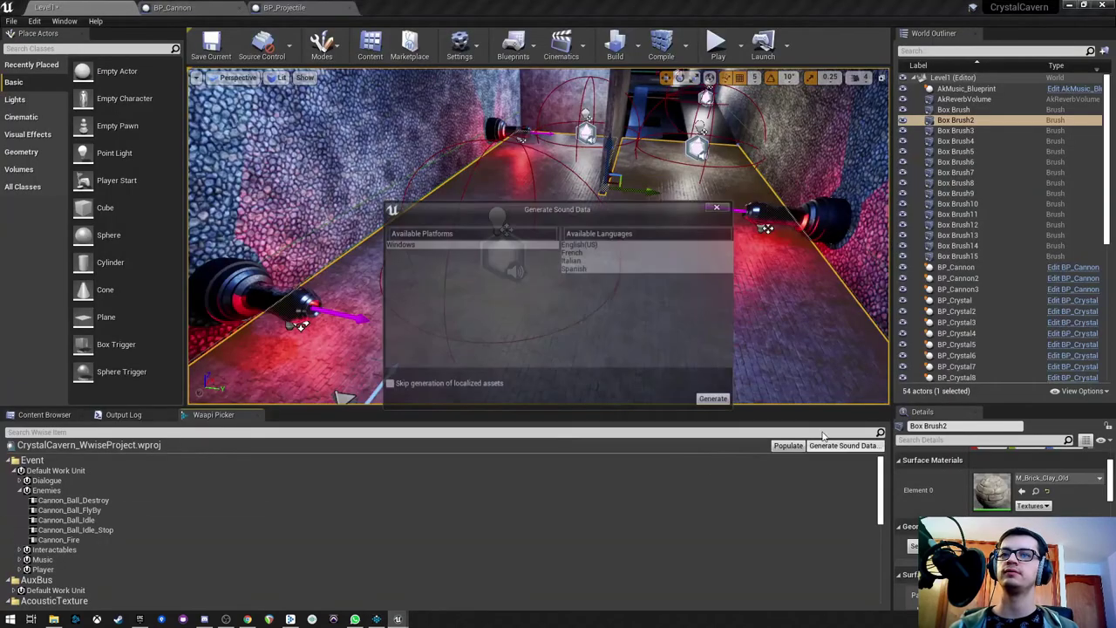
{"action": "left_click", "coordinate": [711, 400]}
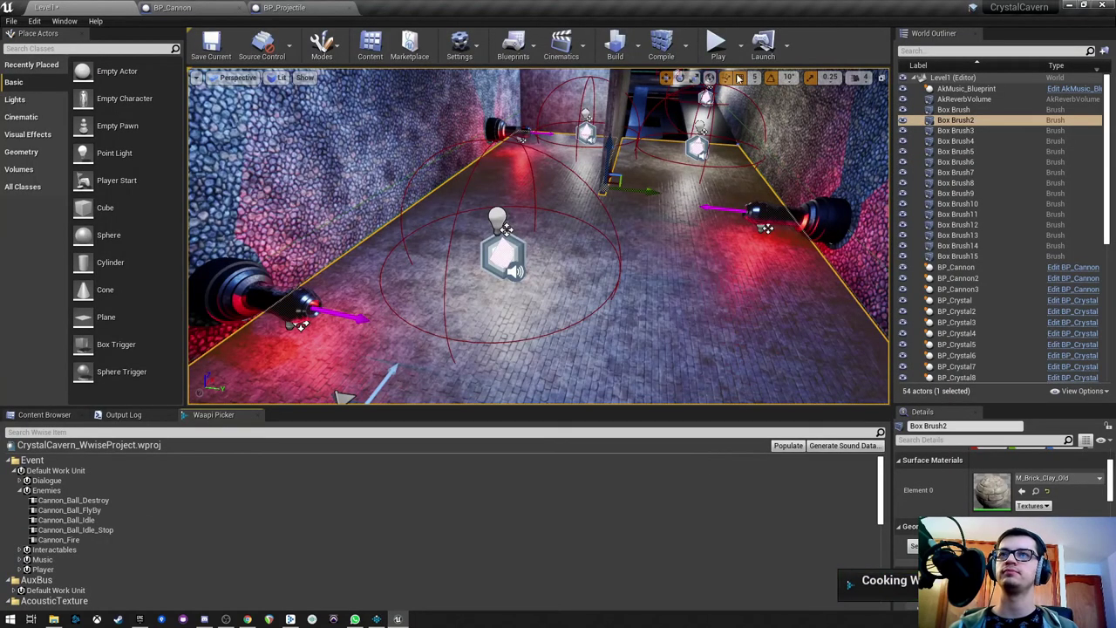
Step: Playtest the level with the Music volume at its minimum, rolling the ball past the firing cannons, and end the session
{"action": "left_click", "coordinate": [718, 46]}
{"action": "left_click", "coordinate": [465, 261]}
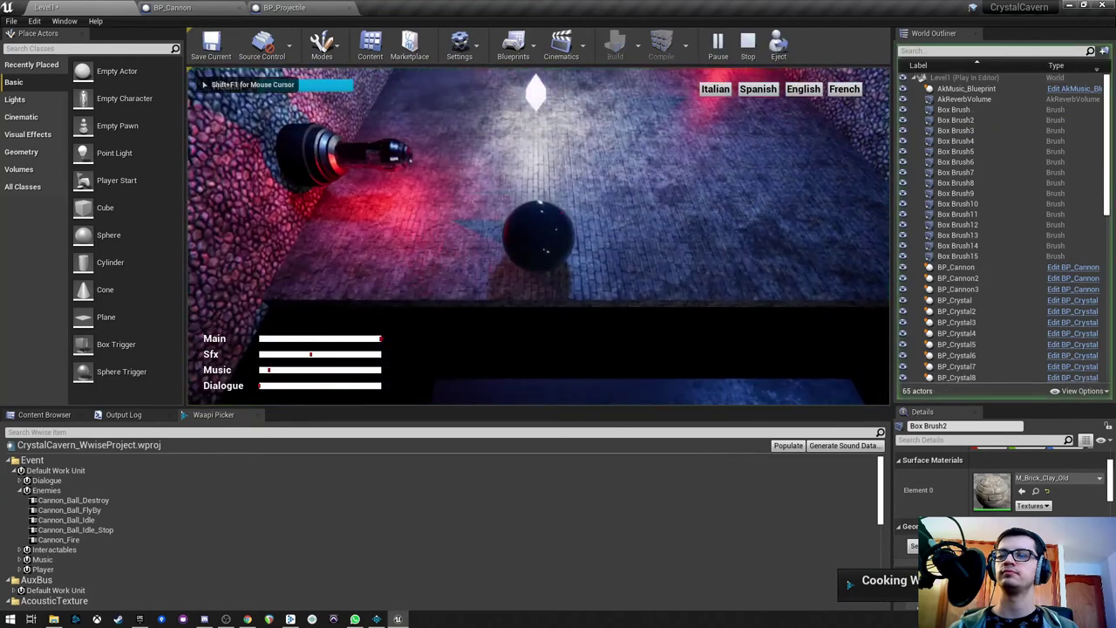
{"action": "key", "text": "shift+F1"}
{"action": "key", "text": "alt+Tab"}
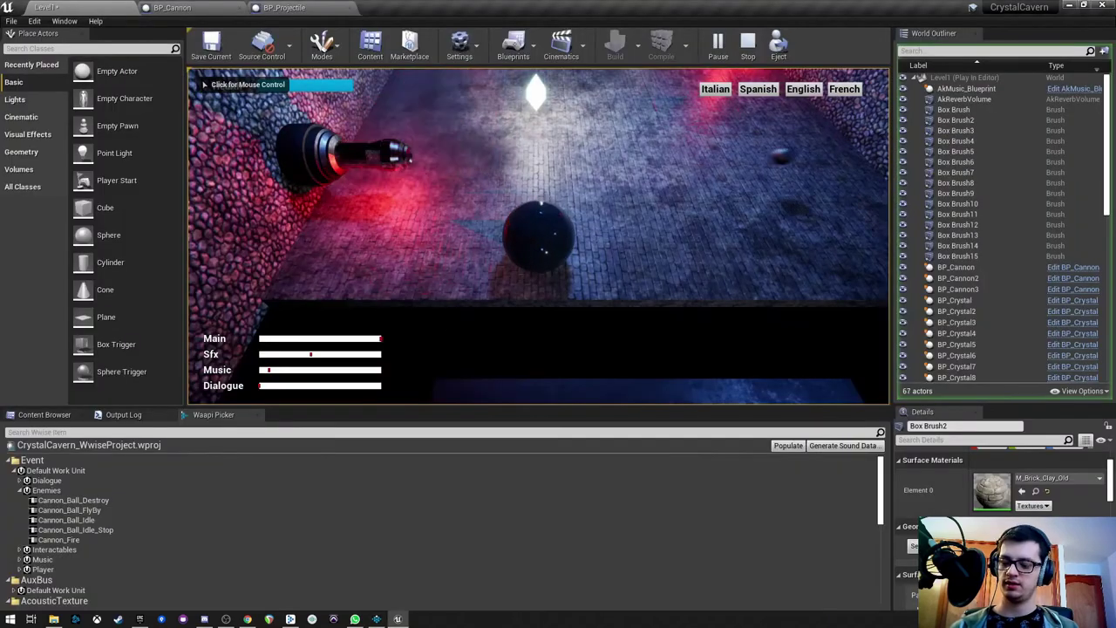
{"action": "left_click_drag", "start_coordinate": [268, 370], "coordinate": [259, 371]}
{"action": "left_click", "coordinate": [260, 373]}
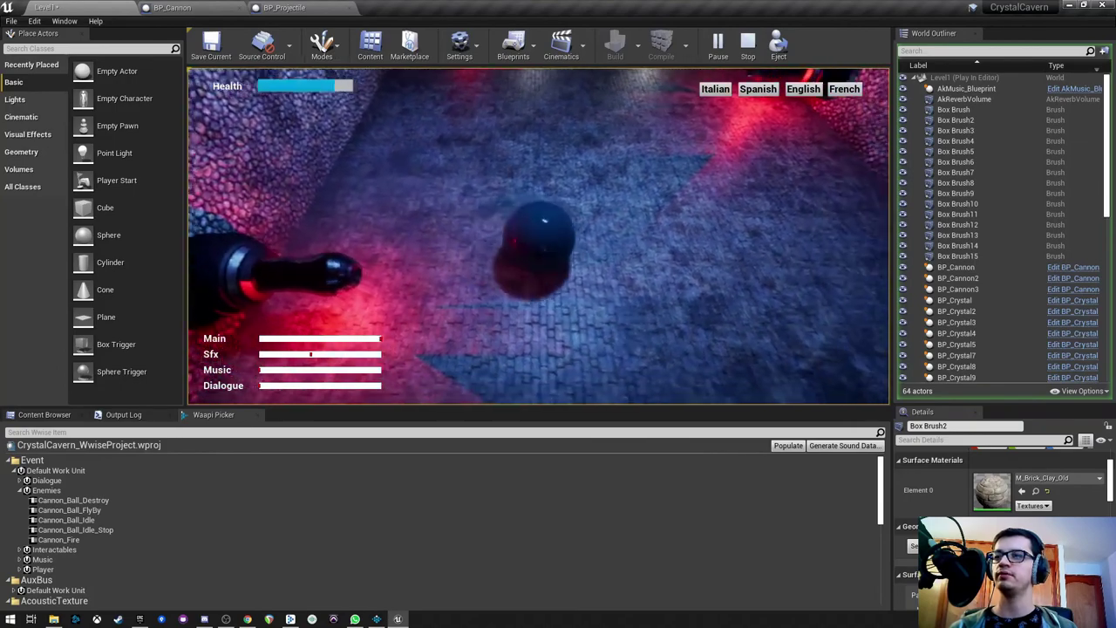
{"action": "key", "text": "w"}
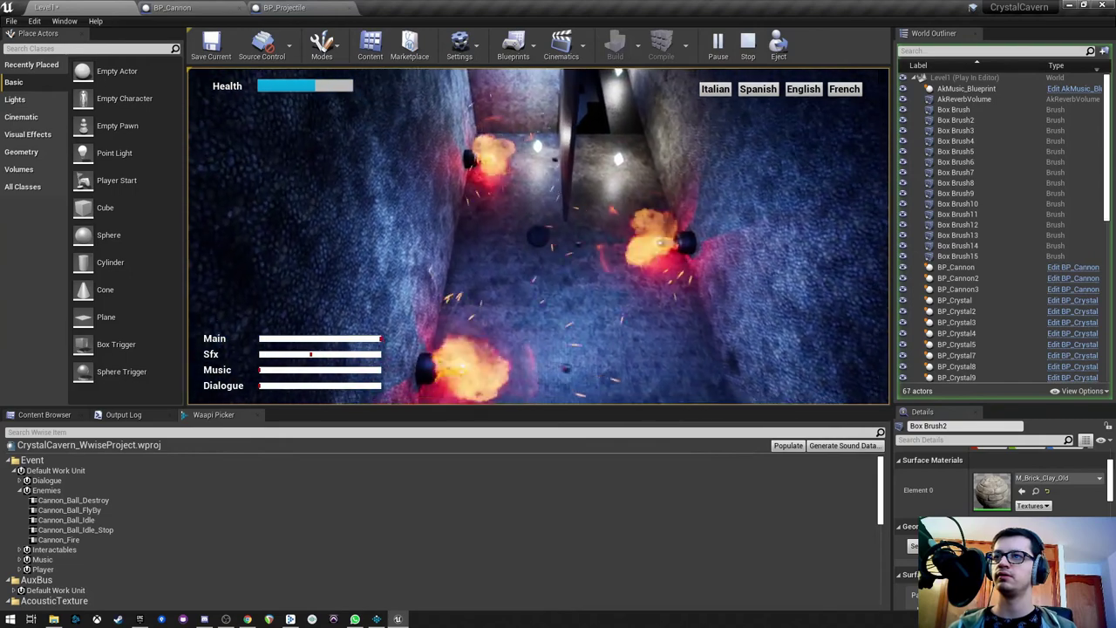
{"action": "key", "text": "Escape"}
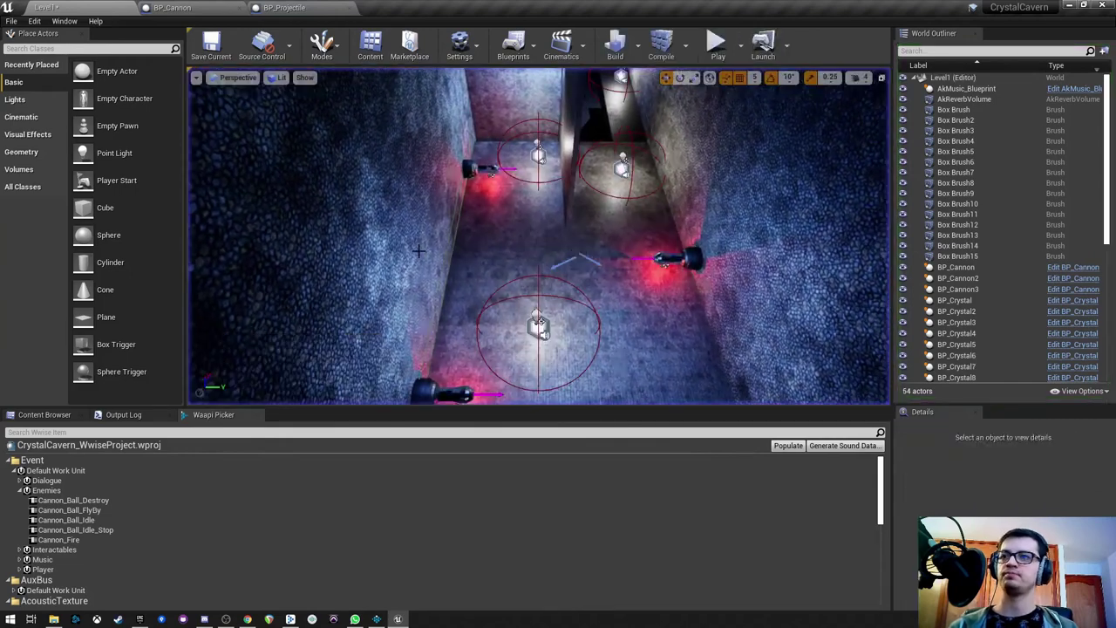
Step: Examine the cone attenuation's inner and outer angles in Fire's CannonFire attenuation in Wwise, and close its editor
{"action": "left_click", "coordinate": [377, 619]}
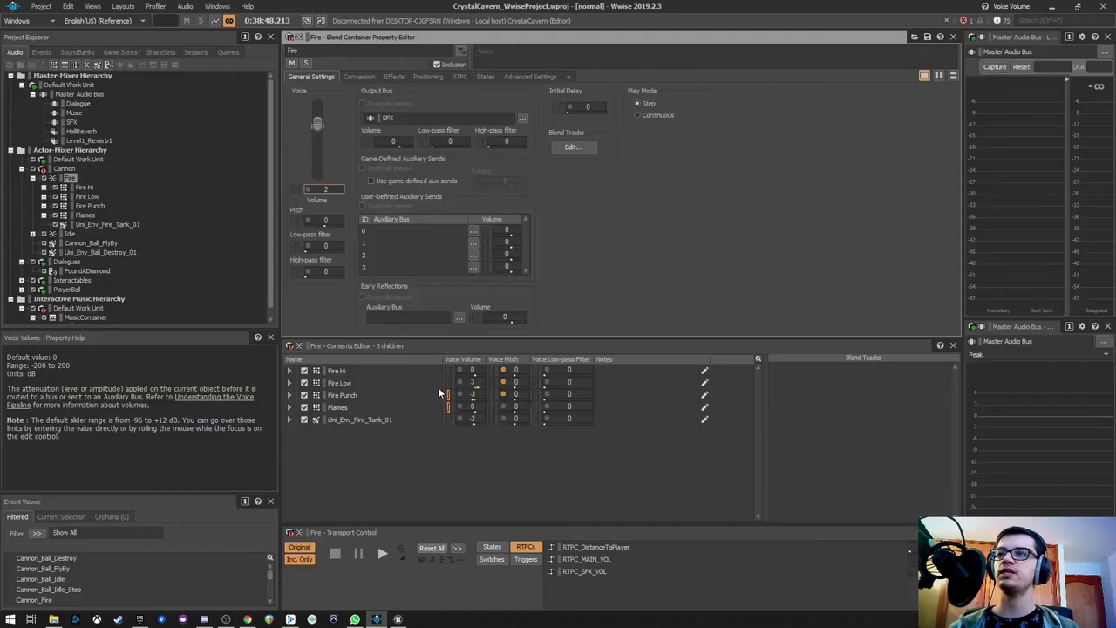
{"action": "left_click", "coordinate": [427, 77]}
{"action": "double_click", "coordinate": [349, 202]}
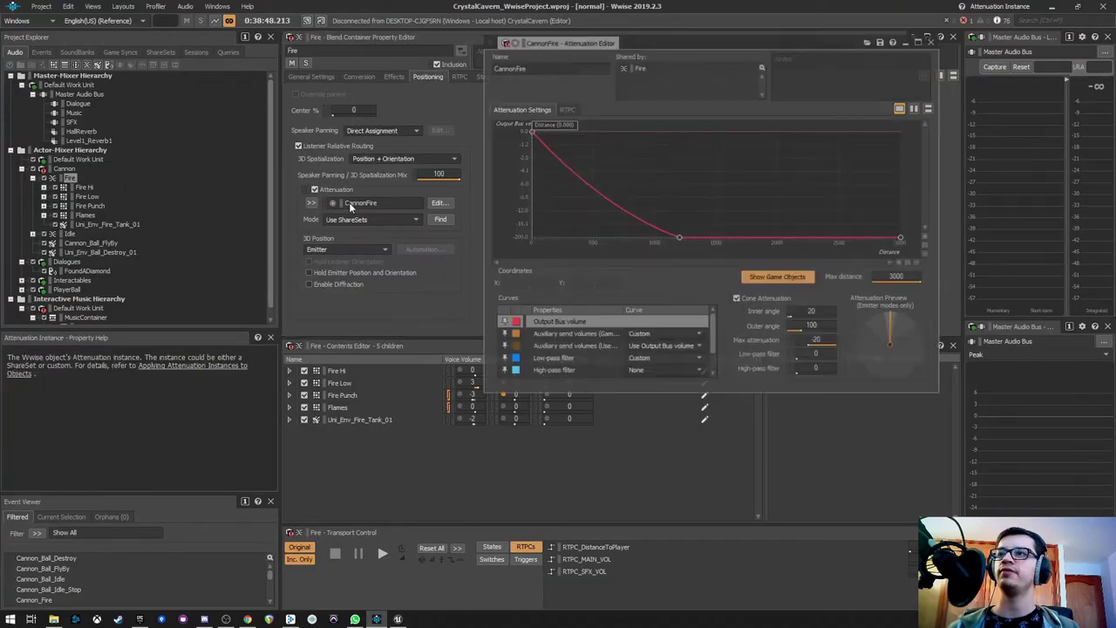
{"action": "left_click_drag", "start_coordinate": [724, 40], "coordinate": [485, 46]}
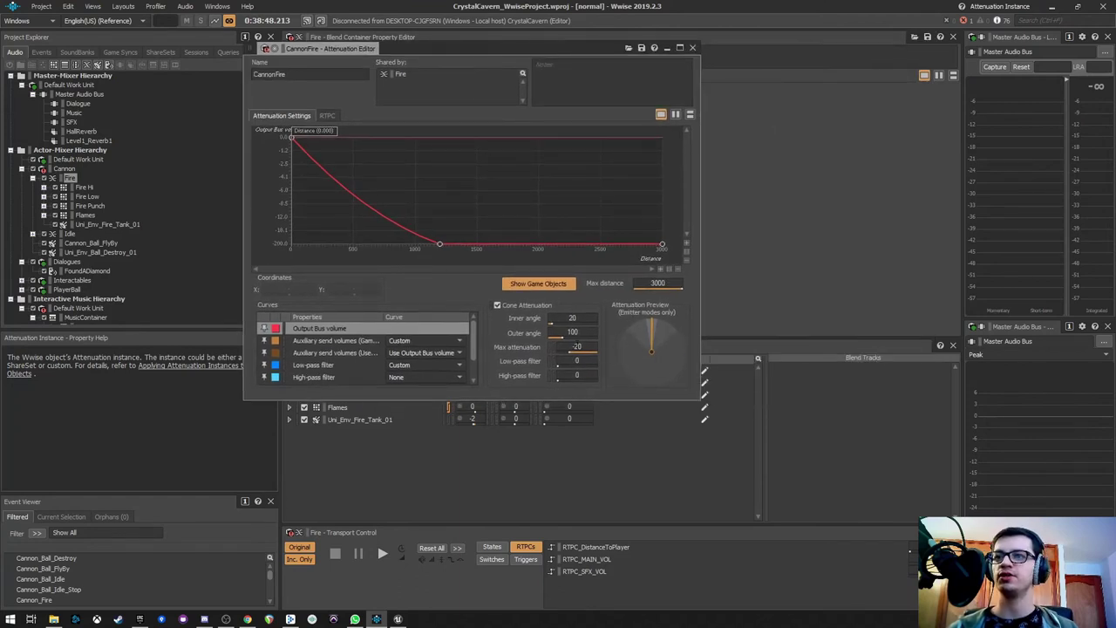
{"action": "left_click", "coordinate": [569, 333]}
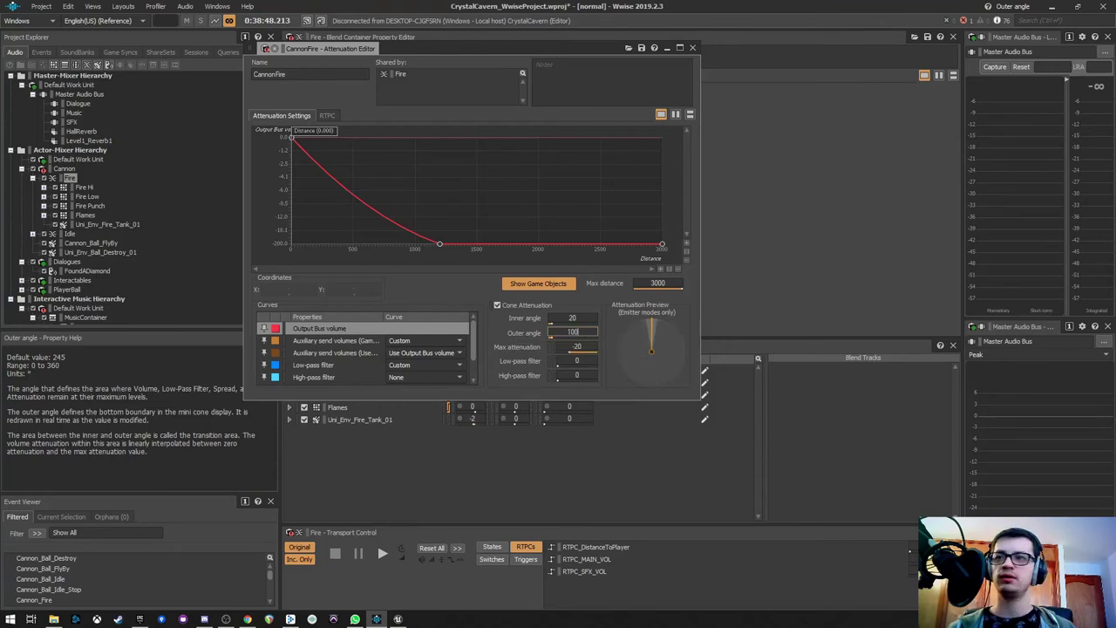
{"action": "left_click", "coordinate": [569, 318]}
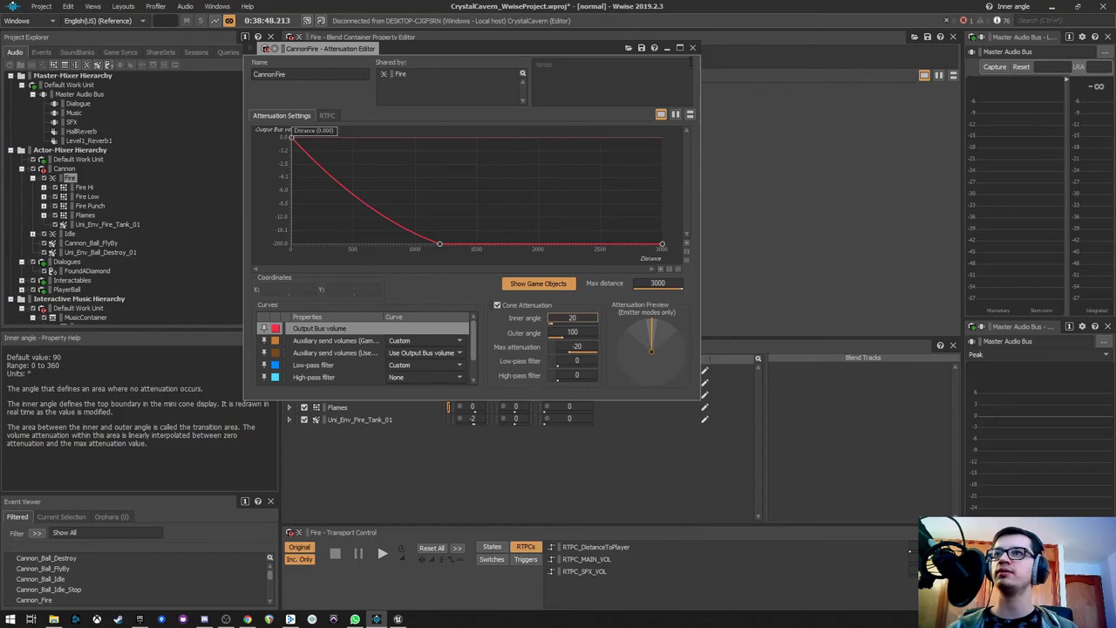
{"action": "left_click", "coordinate": [693, 47]}
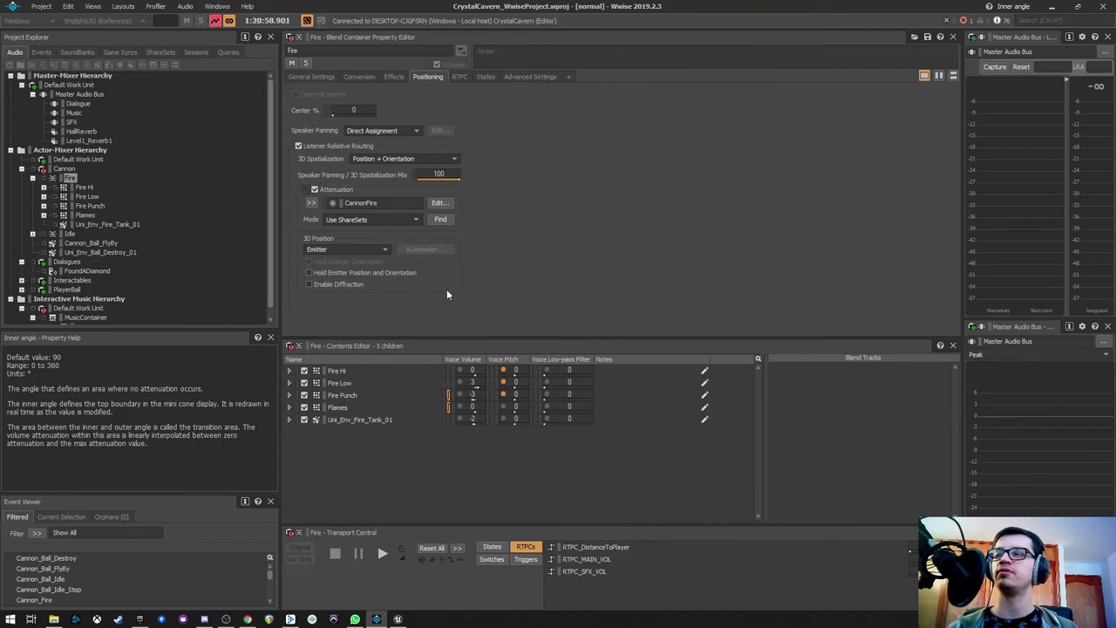
Step: Display the Game Object 3D Viewer layout in Wwise, start playing the level in Unreal Editor, and return to Wwise
{"action": "left_click", "coordinate": [152, 7]}
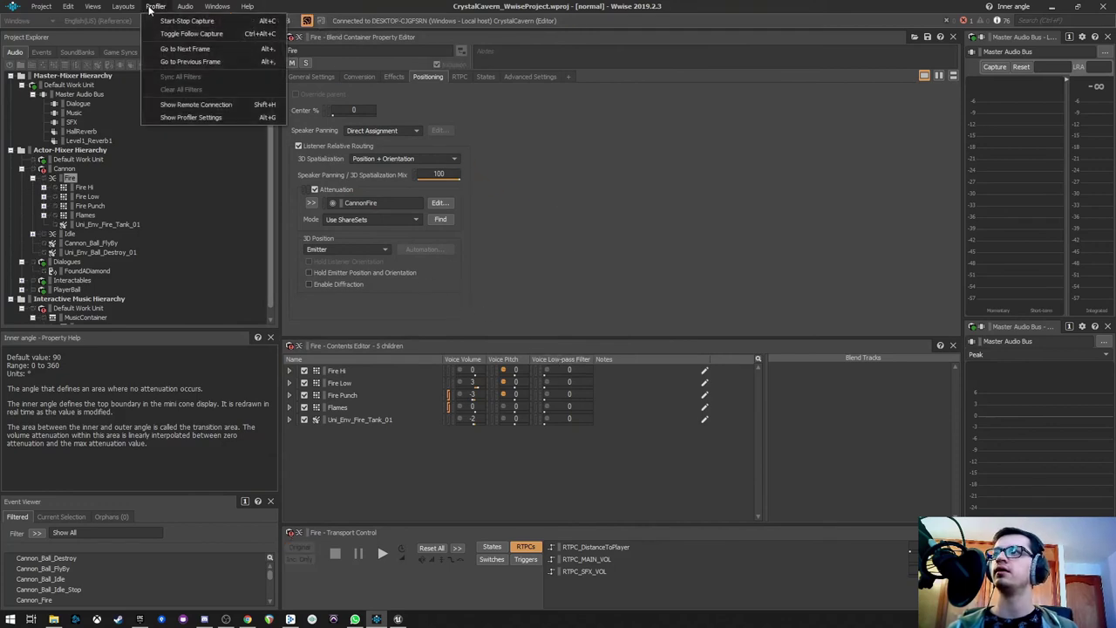
{"action": "mouse_move", "coordinate": [116, 10]}
{"action": "left_click", "coordinate": [155, 110]}
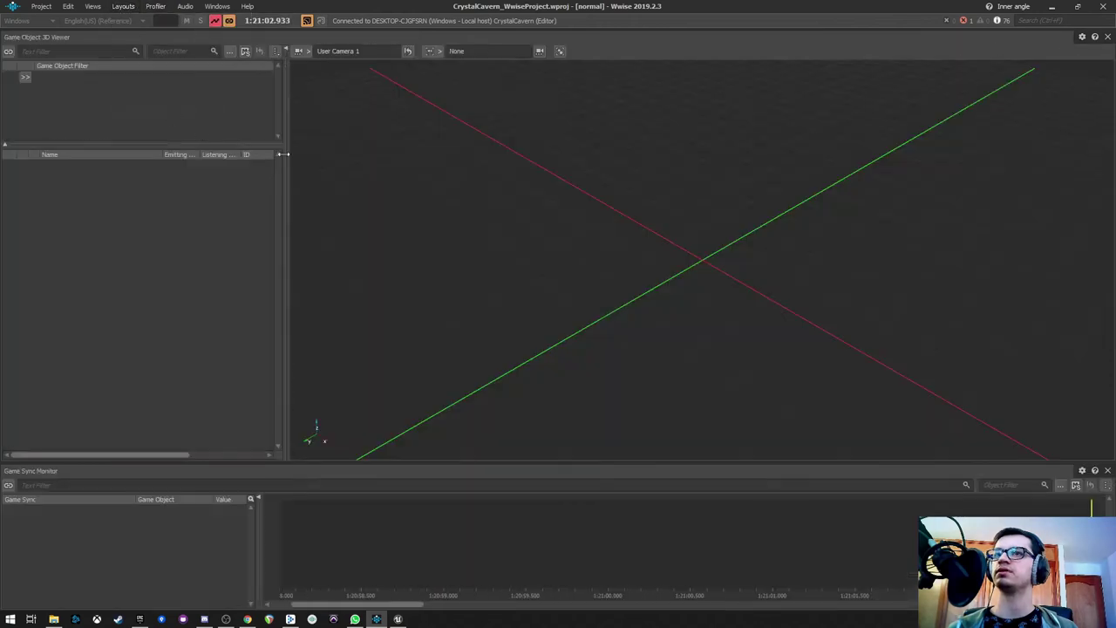
{"action": "left_click", "coordinate": [398, 619]}
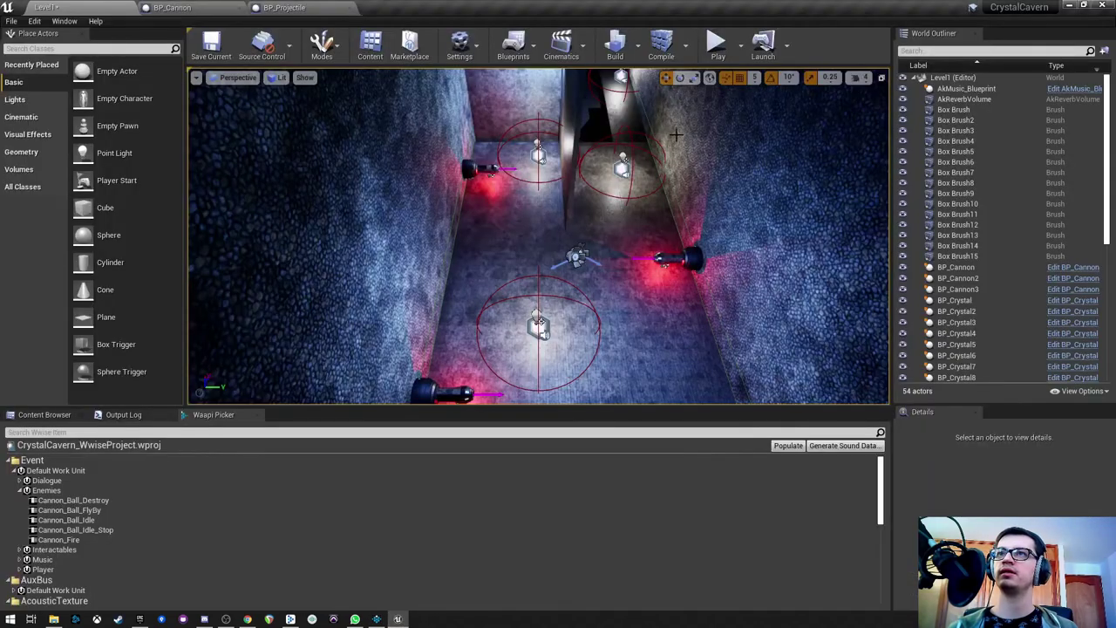
{"action": "left_click", "coordinate": [714, 42]}
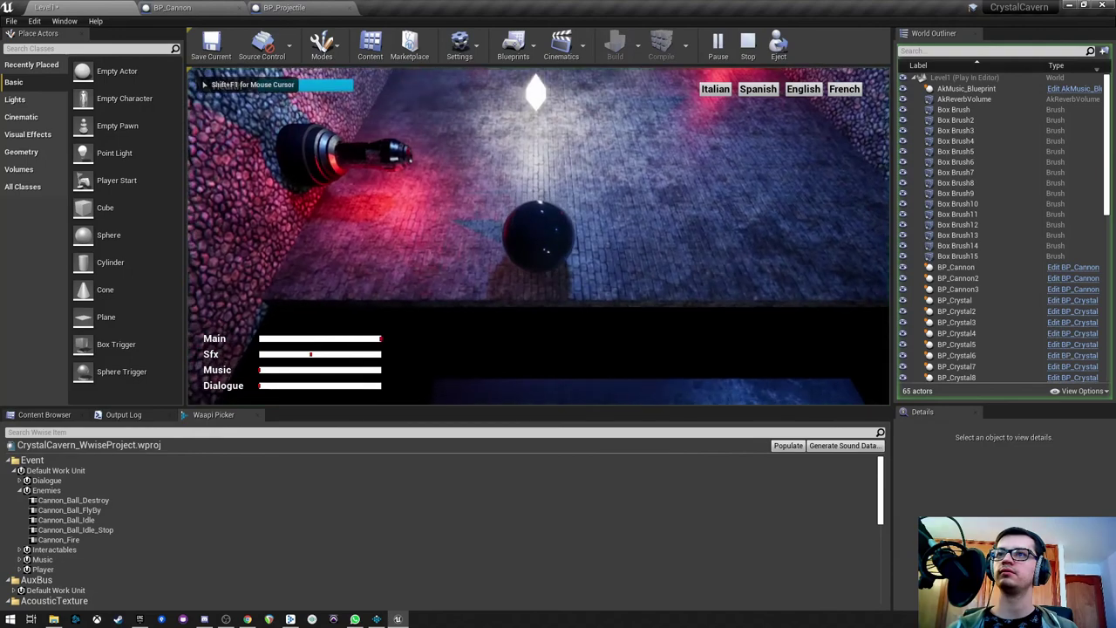
{"action": "key", "text": "alt+Tab"}
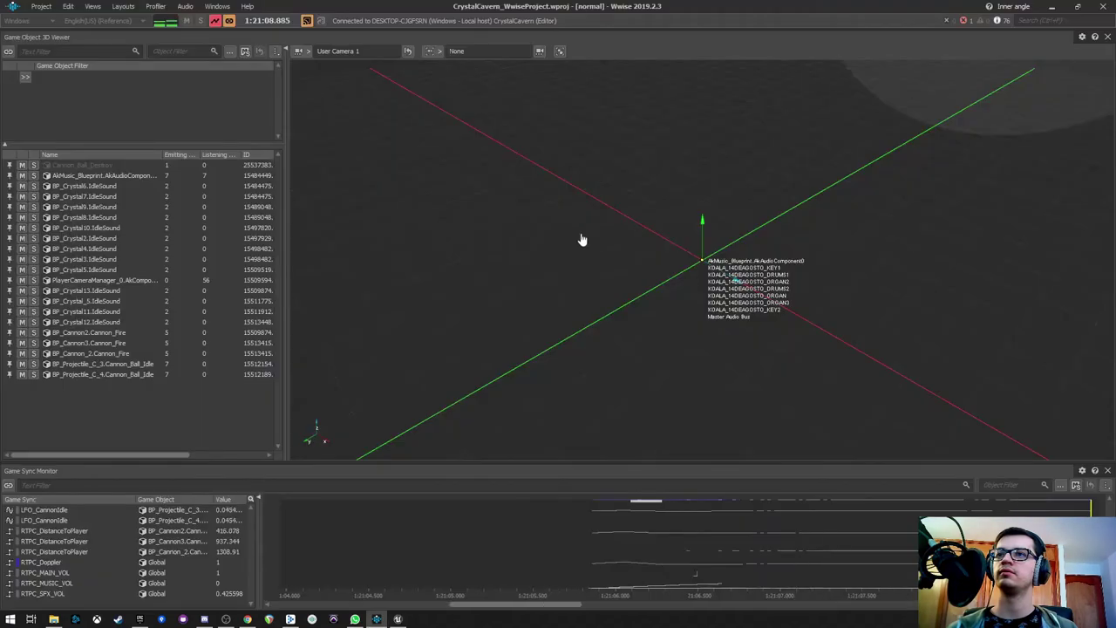
Step: Examine the cannons' attenuation cones and their placement around the player listener in the Game Object 3D Viewer
{"action": "scroll", "coordinate": [611, 332], "scroll_direction": "down", "scroll_amount": 5}
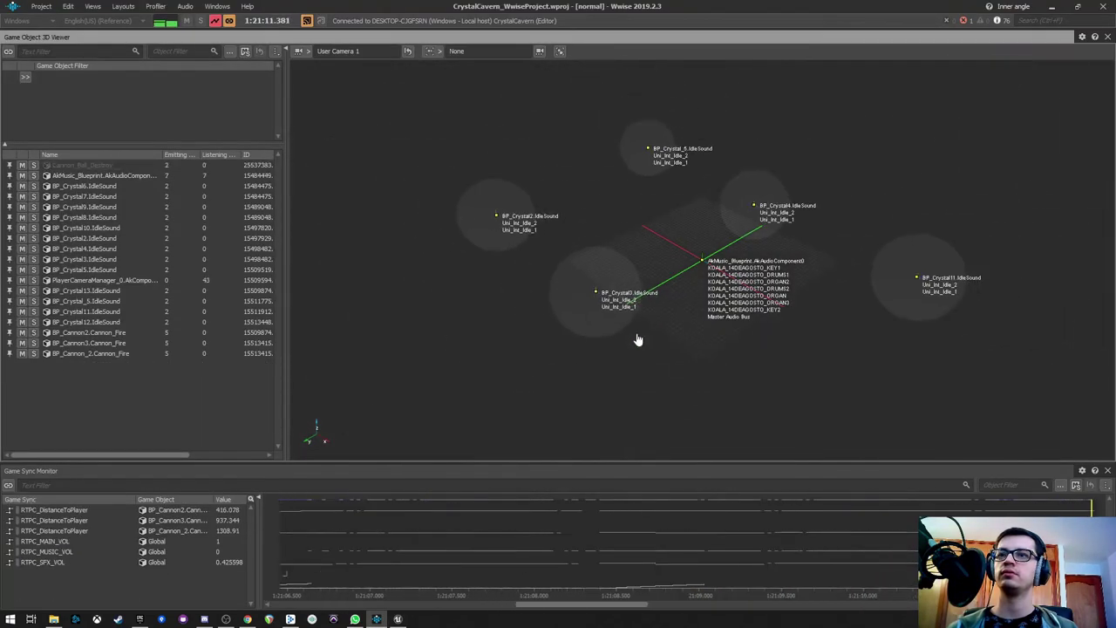
{"action": "left_click_drag", "start_coordinate": [637, 339], "coordinate": [748, 274]}
{"action": "scroll", "coordinate": [748, 274], "scroll_direction": "down", "scroll_amount": 5}
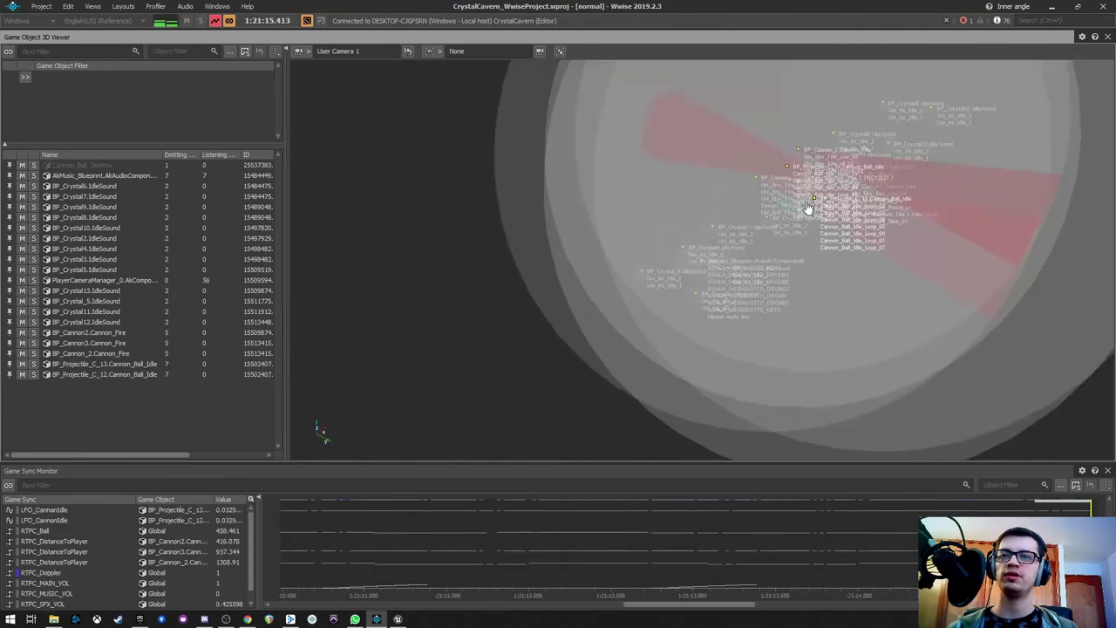
{"action": "scroll", "coordinate": [807, 210], "scroll_direction": "up", "scroll_amount": 3}
{"action": "left_click_drag", "start_coordinate": [847, 206], "coordinate": [785, 194]}
{"action": "left_click_drag", "start_coordinate": [731, 151], "coordinate": [668, 393]}
{"action": "scroll", "coordinate": [662, 209], "scroll_direction": "up", "scroll_amount": 2}
{"action": "scroll", "coordinate": [643, 267], "scroll_direction": "up", "scroll_amount": 1}
{"action": "left_click_drag", "start_coordinate": [651, 252], "coordinate": [648, 337]}
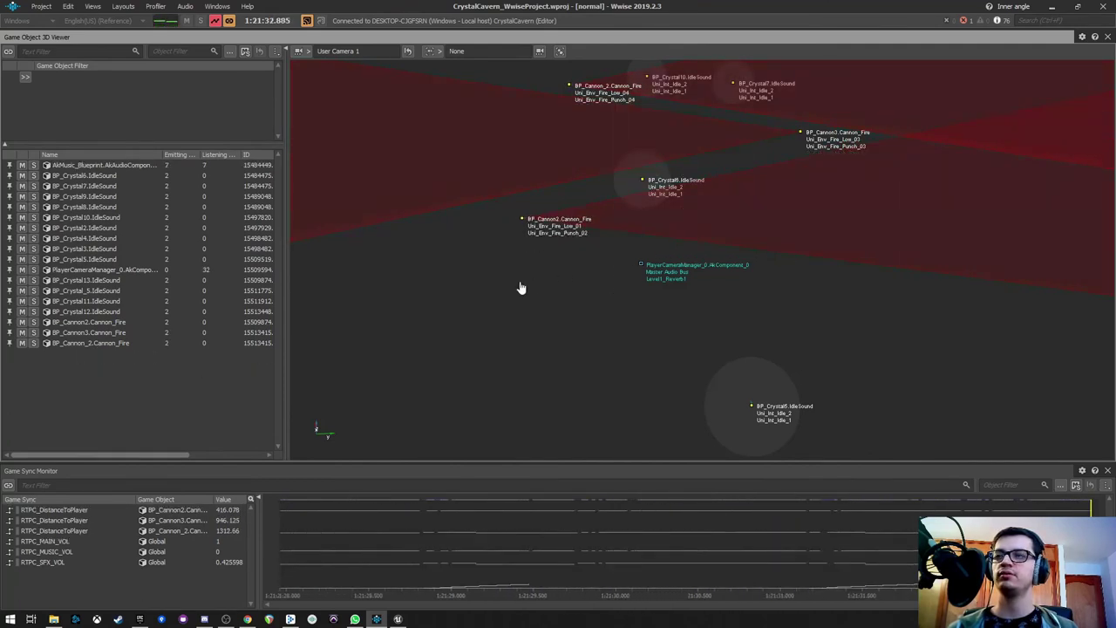
Step: Roll the ball around the nearest cannon in Unreal Editor and compare the listener's position with that cannon's cone in Wwise's Game Object 3D Viewer
{"action": "left_click", "coordinate": [398, 619]}
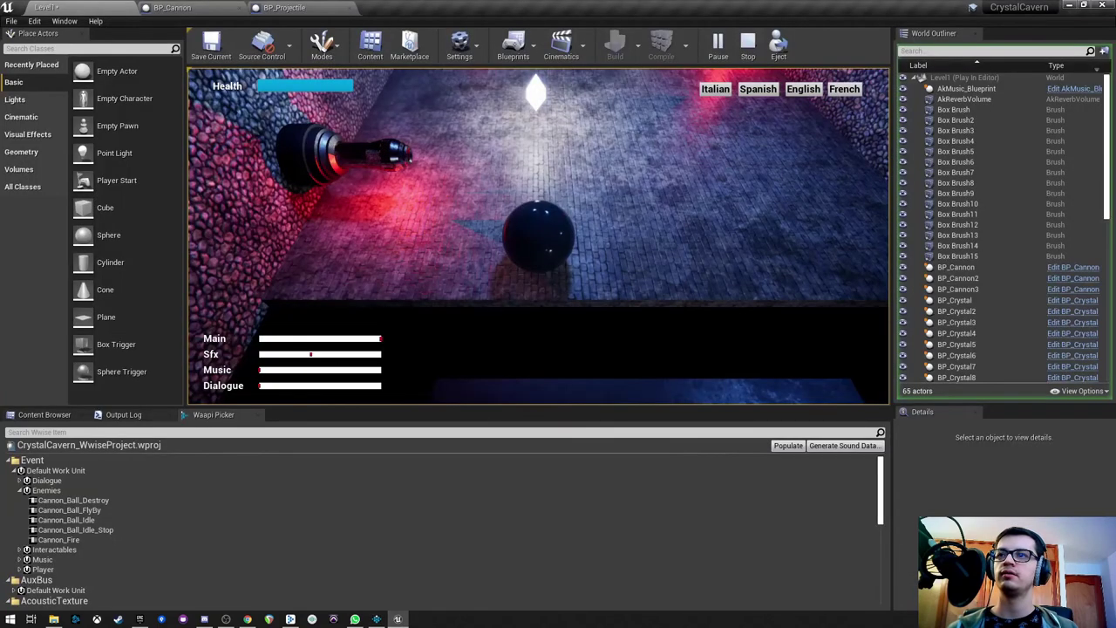
{"action": "key", "text": "w"}
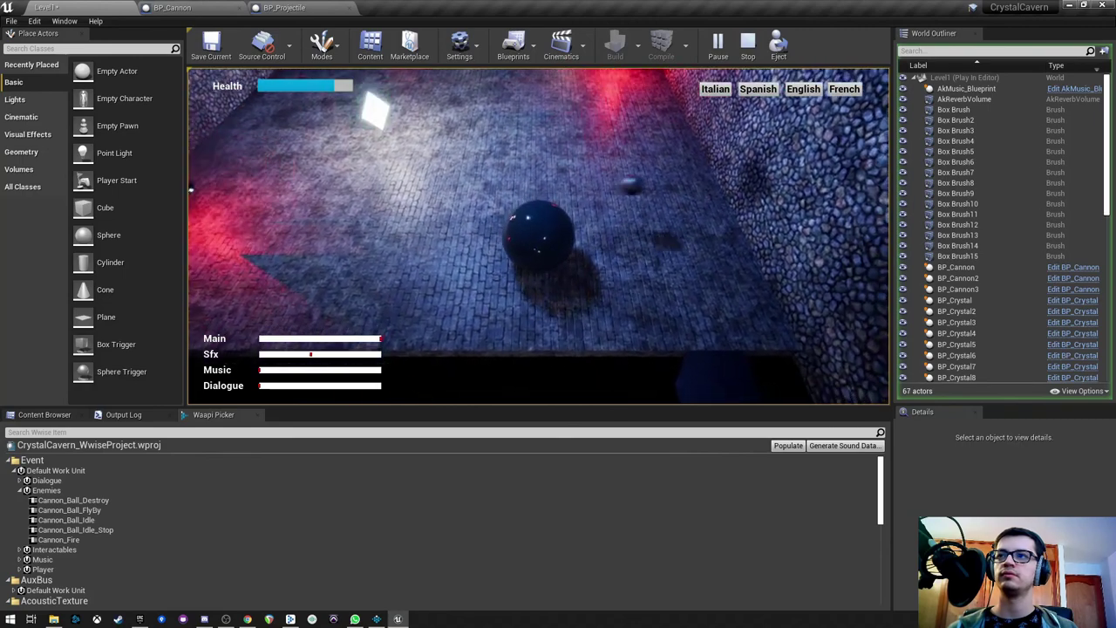
{"action": "key", "text": "alt+Tab"}
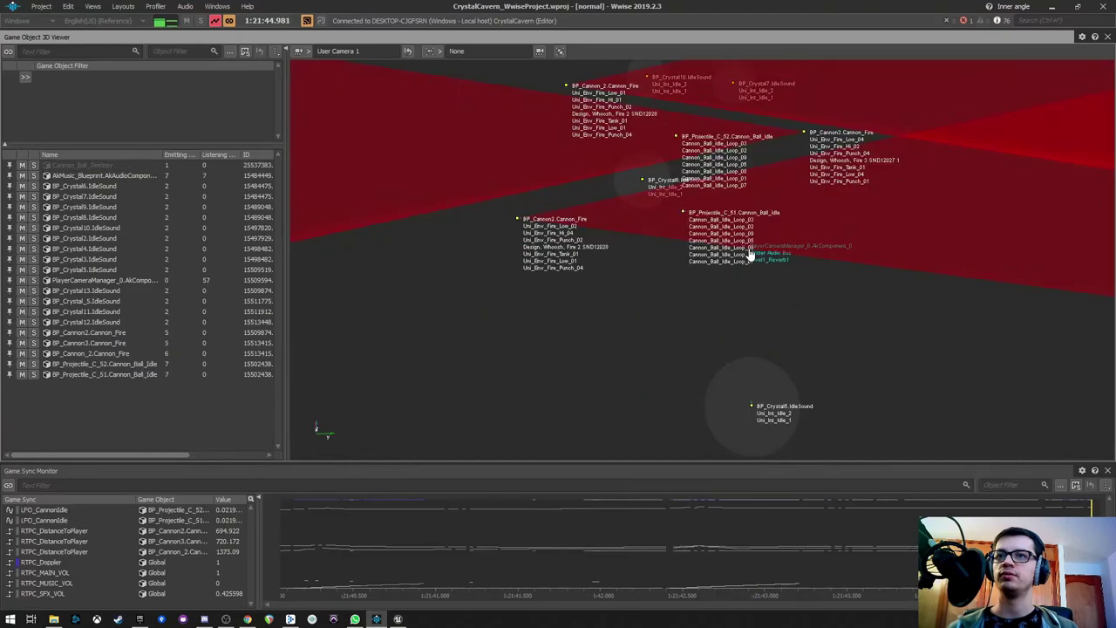
{"action": "key", "text": "alt+Tab"}
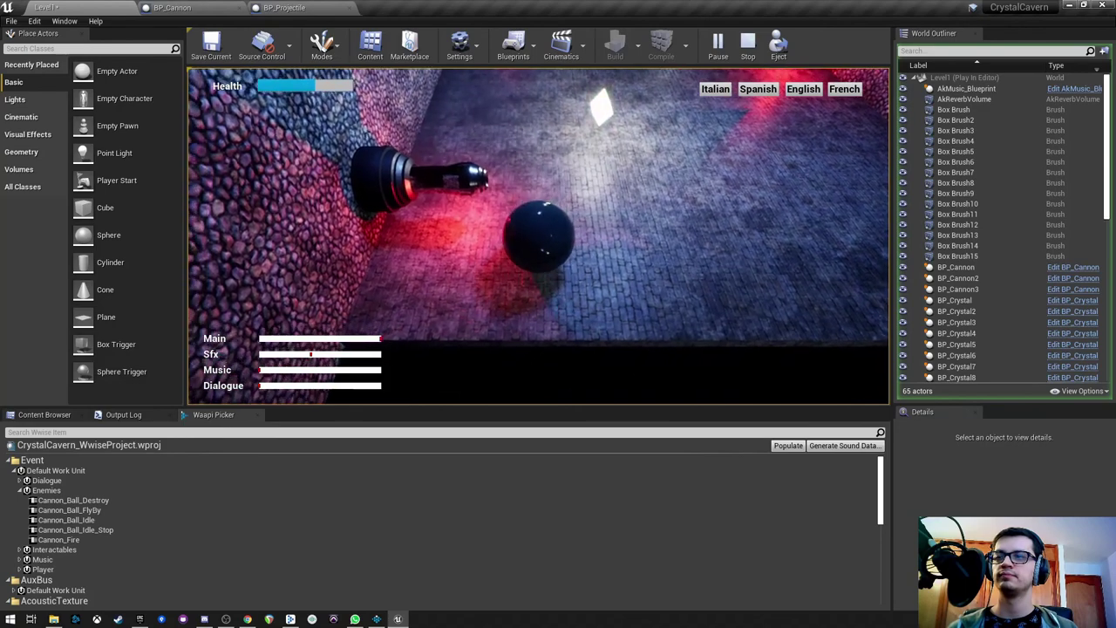
{"action": "key", "text": "alt+Tab"}
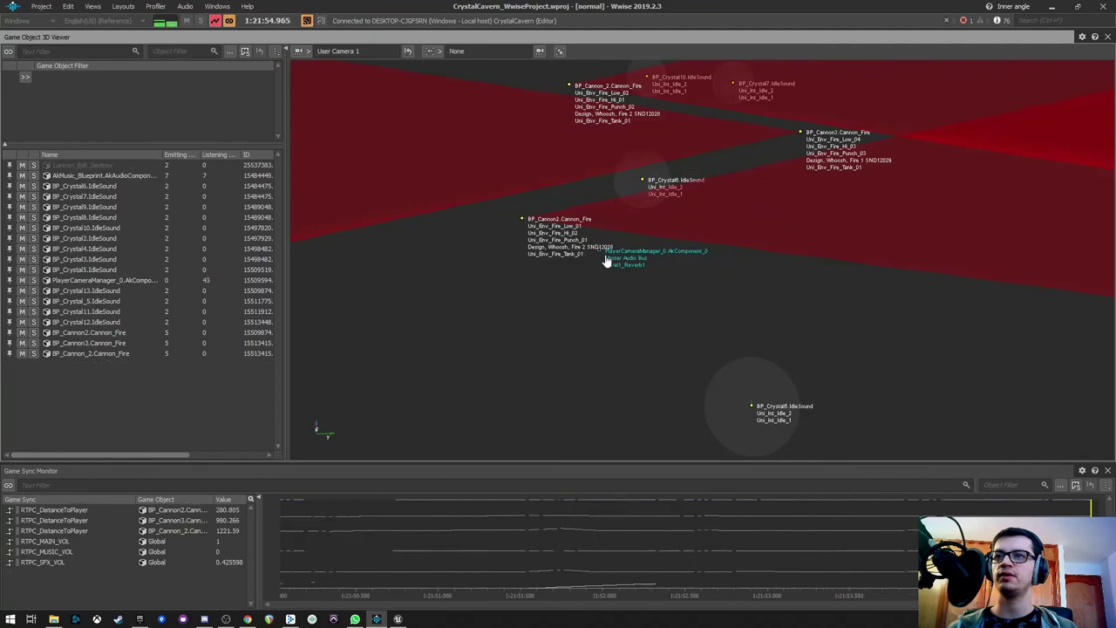
Step: Roll the ball in front of the nearest cannon's muzzle in Unreal Editor, and check the listener's placement inside its cone in Wwise
{"action": "key", "text": "alt+Tab"}
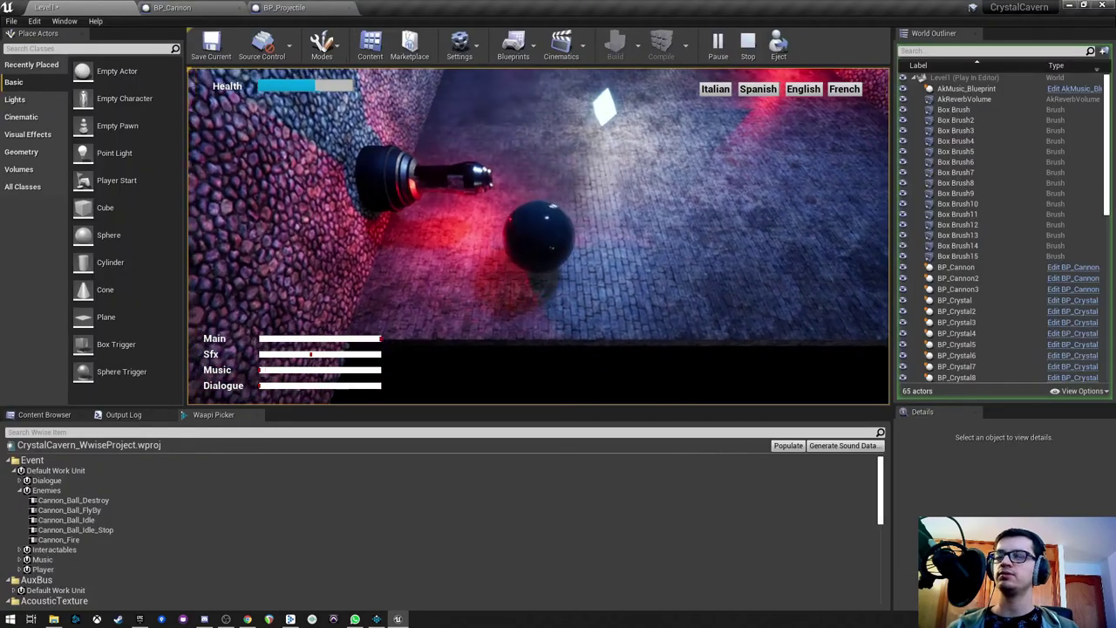
{"action": "key", "text": "d"}
{"action": "key", "text": "w"}
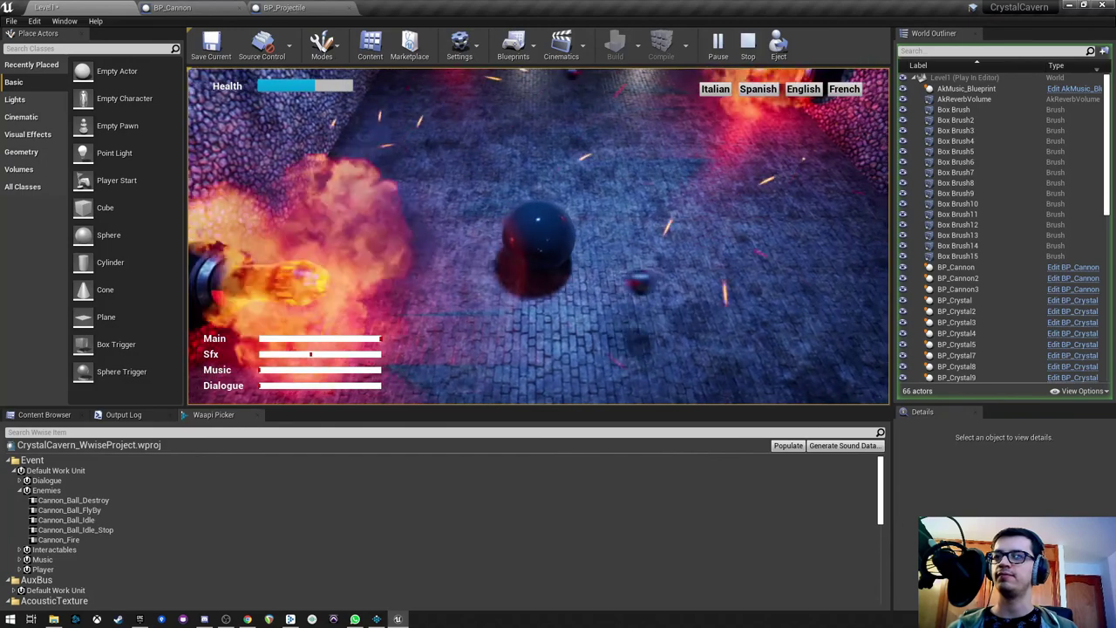
{"action": "key", "text": "alt+Tab"}
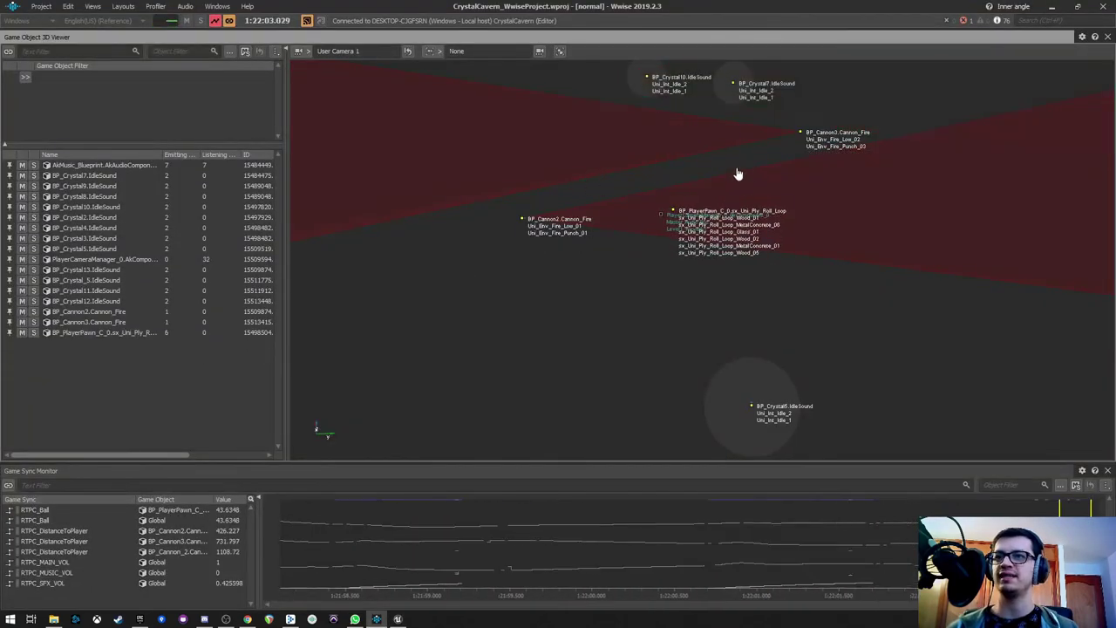
Step: Roll the ball between the three firing cannons in Unreal Editor, check the listener against their cones in Wwise, and return to the level
{"action": "key", "text": "alt+Tab"}
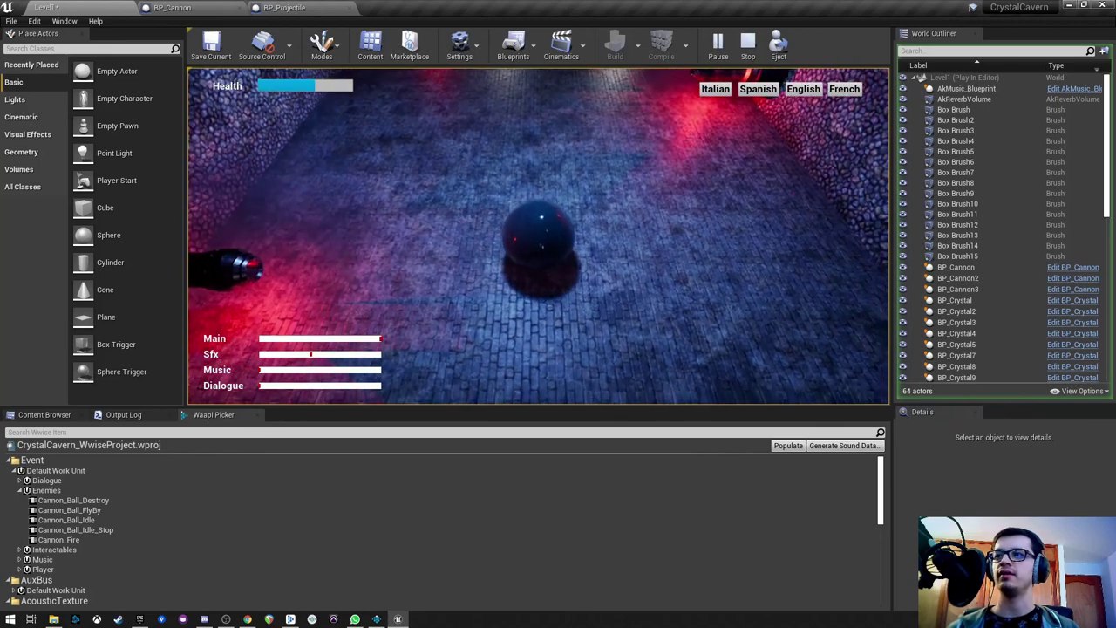
{"action": "key", "text": "w"}
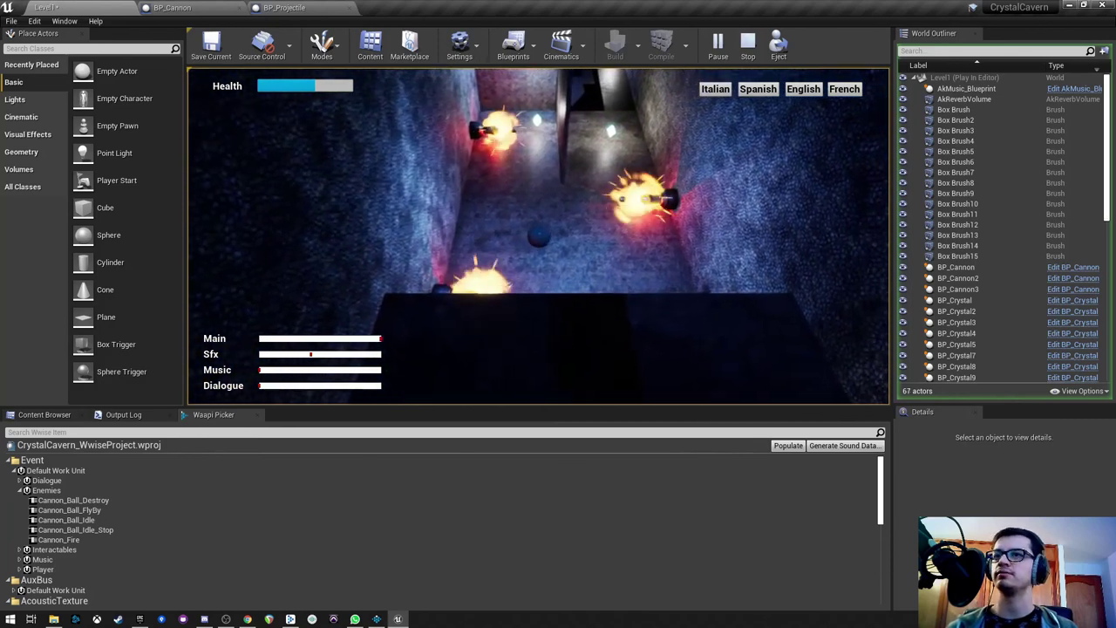
{"action": "key", "text": "d"}
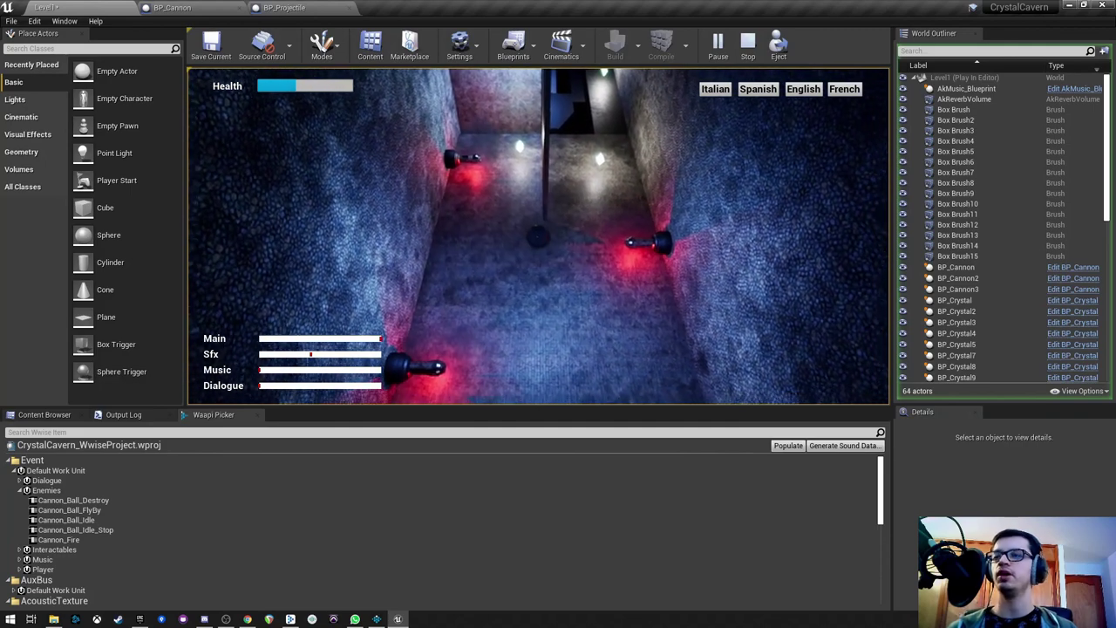
{"action": "key", "text": "s"}
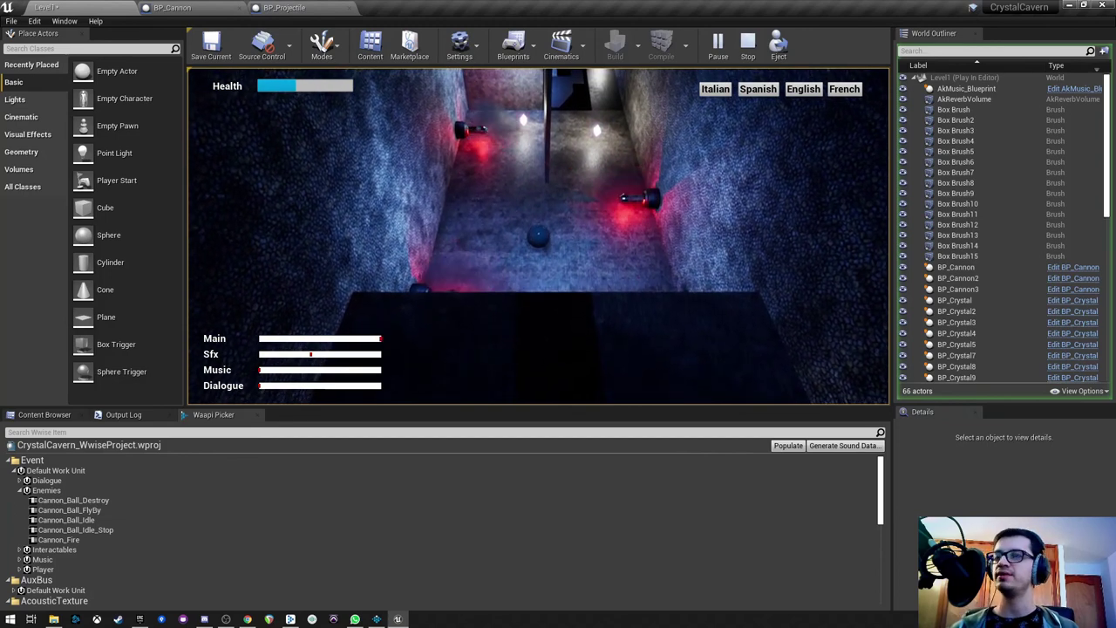
{"action": "key", "text": "alt+Tab"}
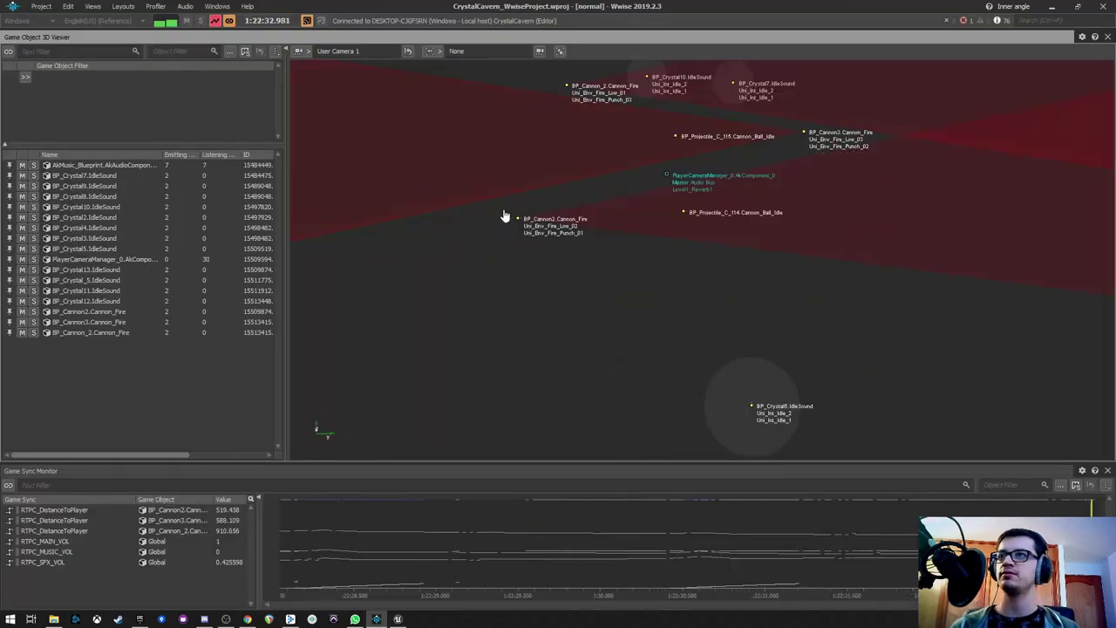
{"action": "key", "text": "alt+Tab"}
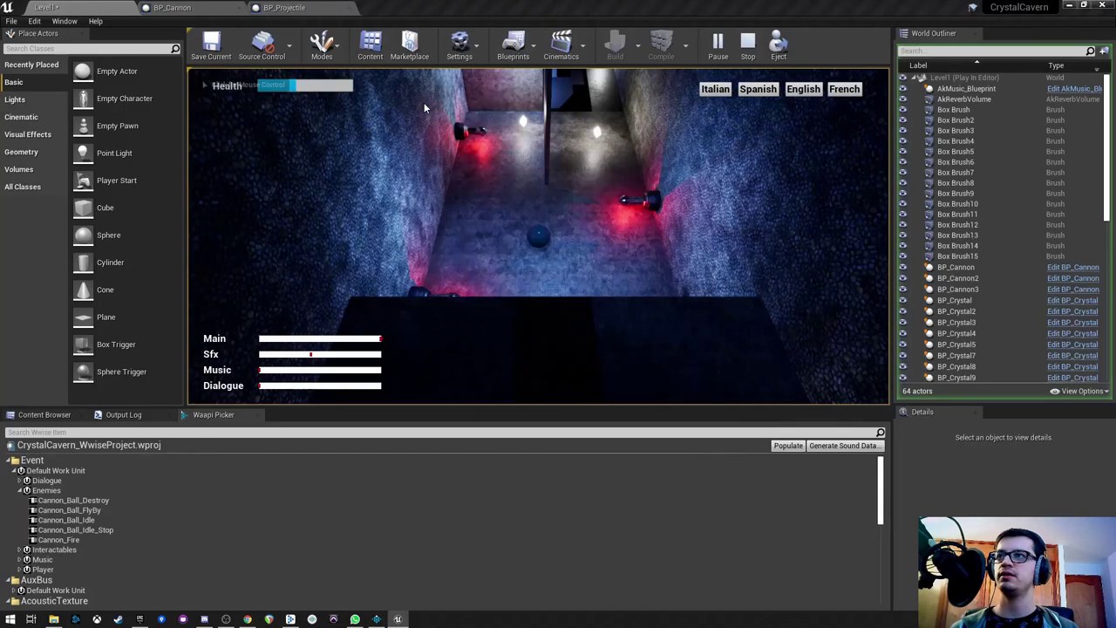